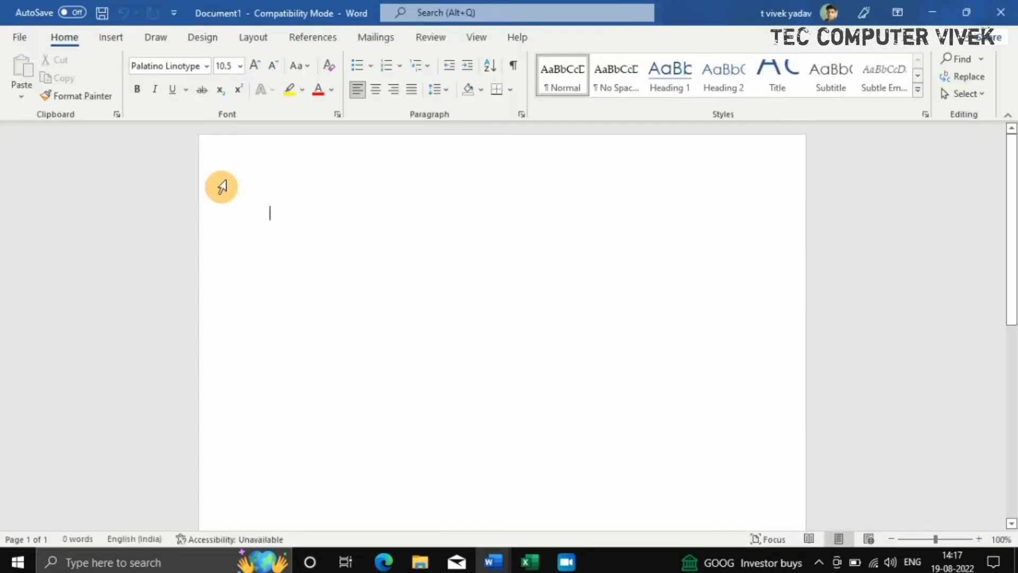
Draw an open-topped box with flared lower corners on the page freehand with the black pen as the upper magnet pole.
mouse_move(507, 566)
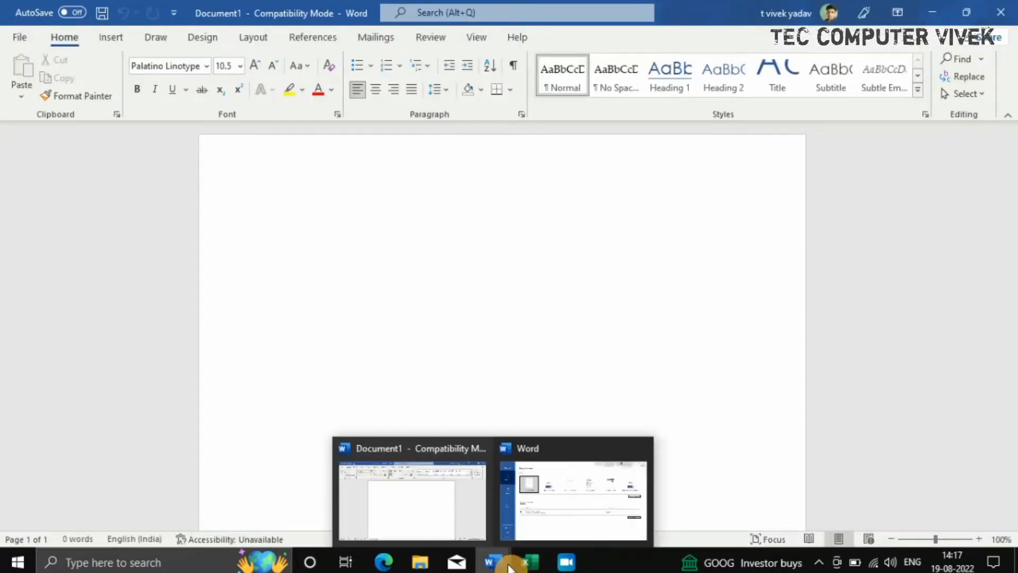
click(293, 228)
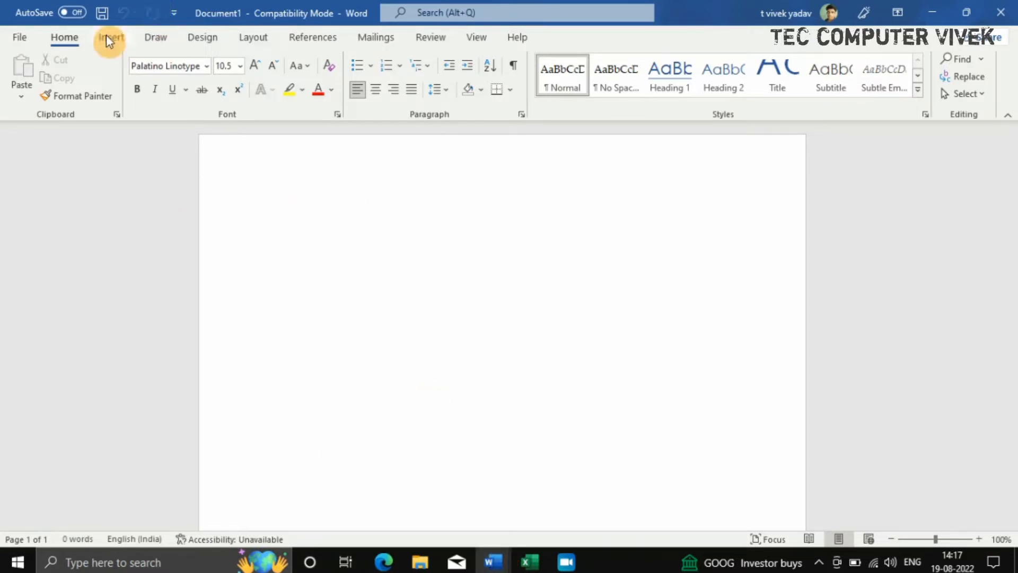
click(156, 37)
click(1007, 132)
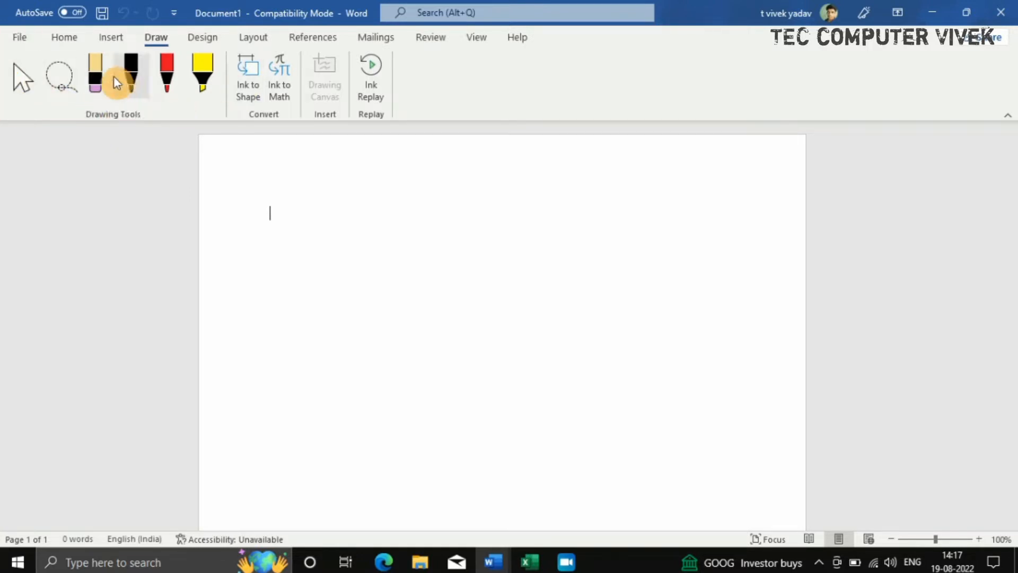
click(131, 82)
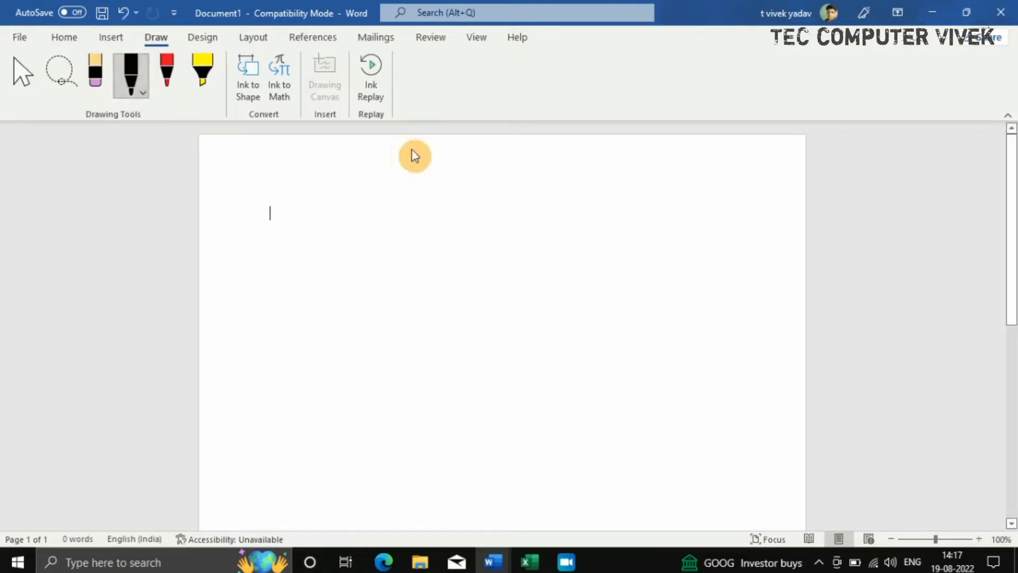
drag(350, 275, 350, 324)
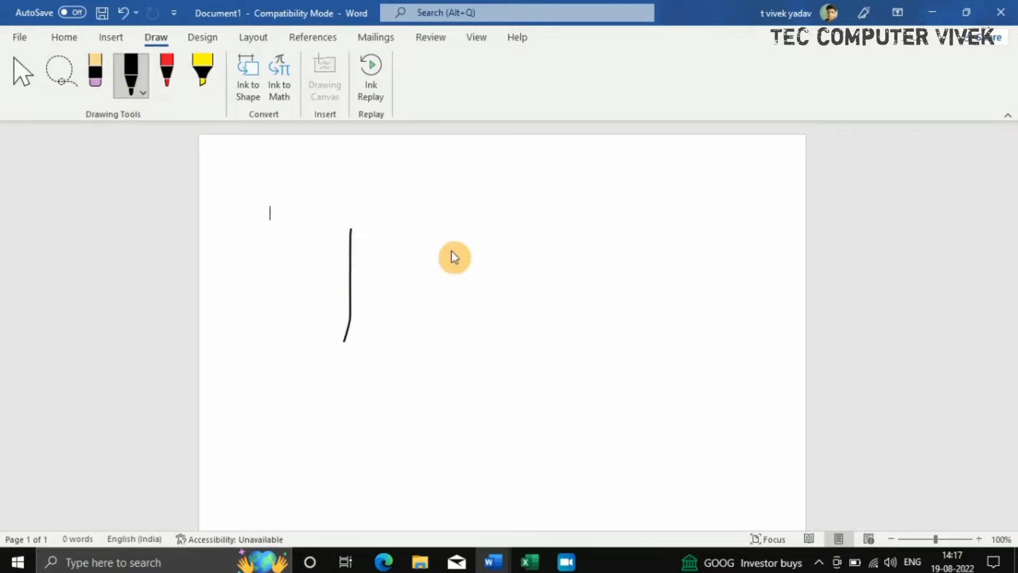
drag(474, 240, 481, 334)
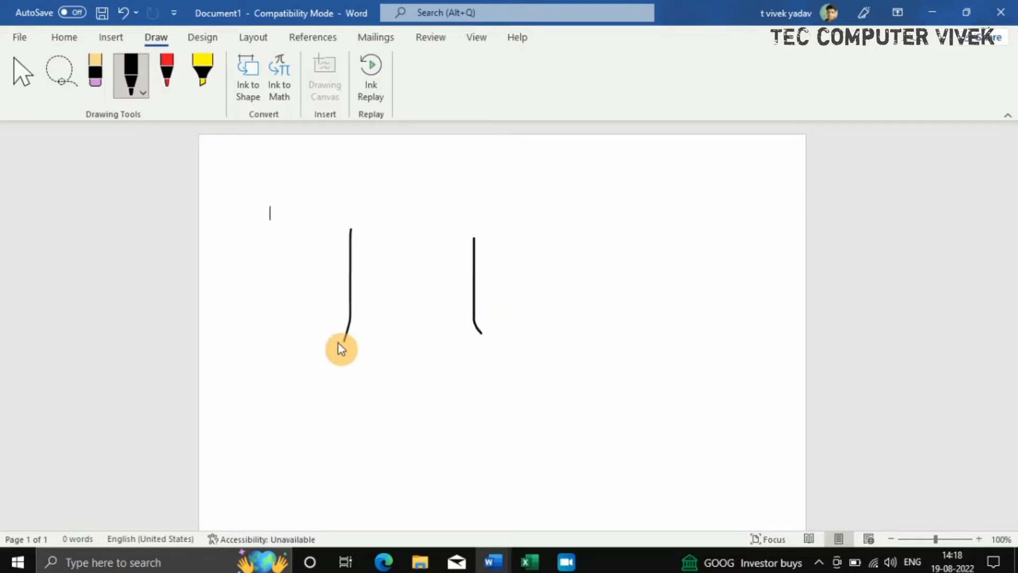
drag(346, 342, 477, 342)
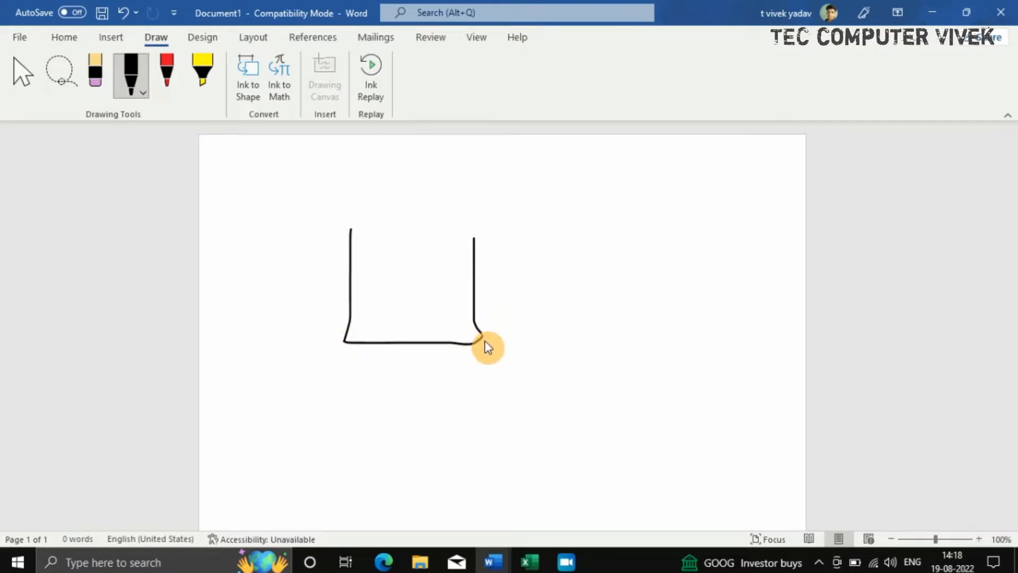
Draw a mirrored open-bottomed box in black ink below the first one as the lower magnet pole.
scroll(447, 417, down, 1)
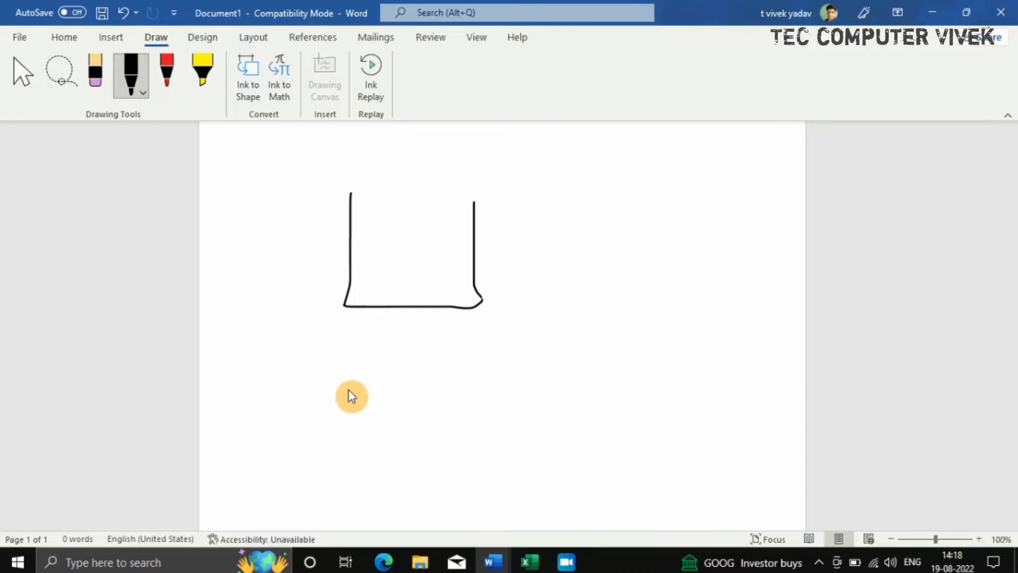
drag(349, 390, 354, 412)
drag(353, 451, 351, 463)
drag(459, 463, 452, 457)
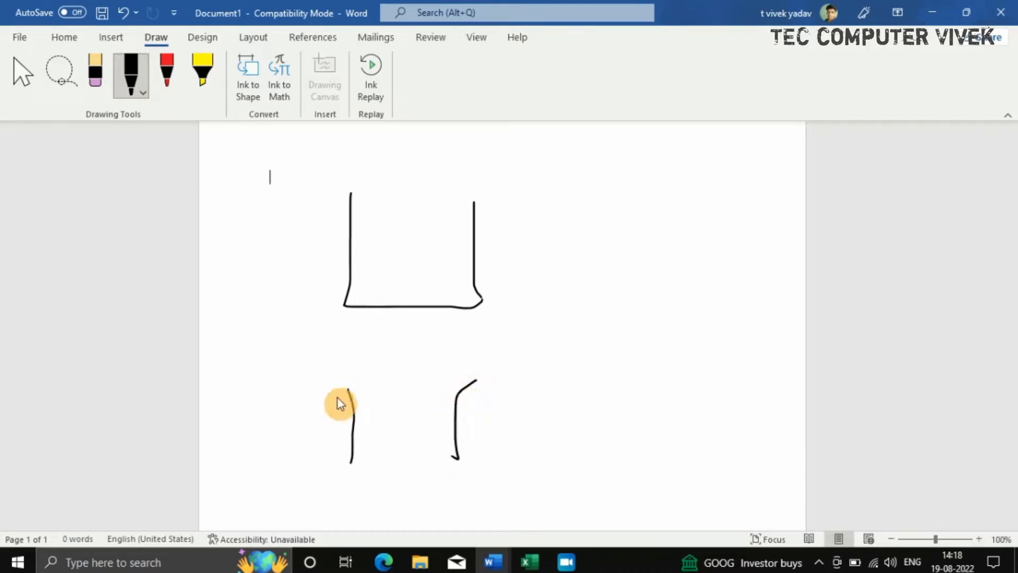
mouse_move(349, 391)
mouse_down()
mouse_move(339, 384)
mouse_move(482, 383)
mouse_move(474, 385)
mouse_up()
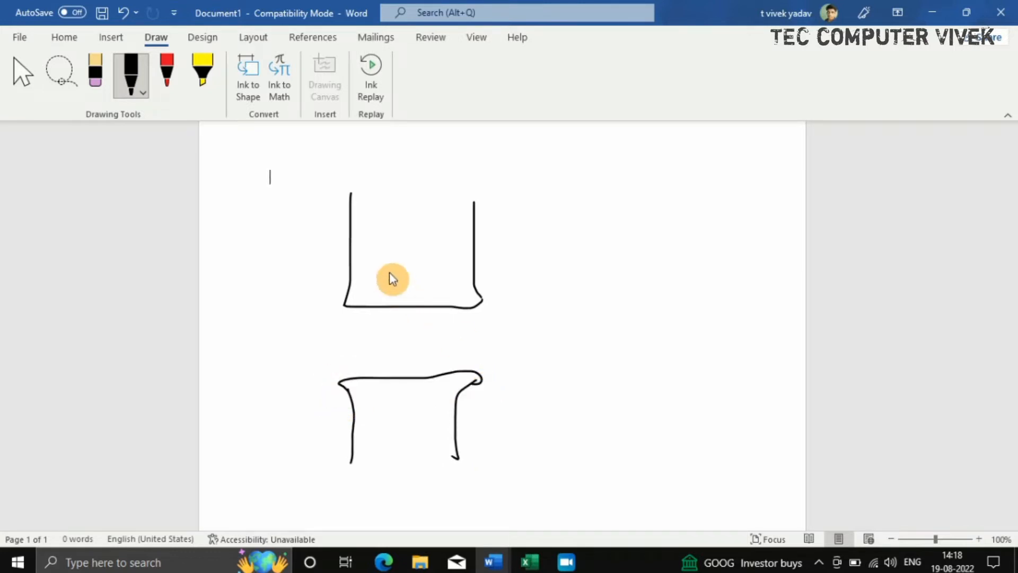
Handwrite N in the upper pole and S in the lower, then draw a horizontal line between them labelled "Conductor".
mouse_move(388, 240)
mouse_down()
mouse_move(409, 258)
mouse_move(417, 226)
mouse_up()
drag(416, 414, 387, 424)
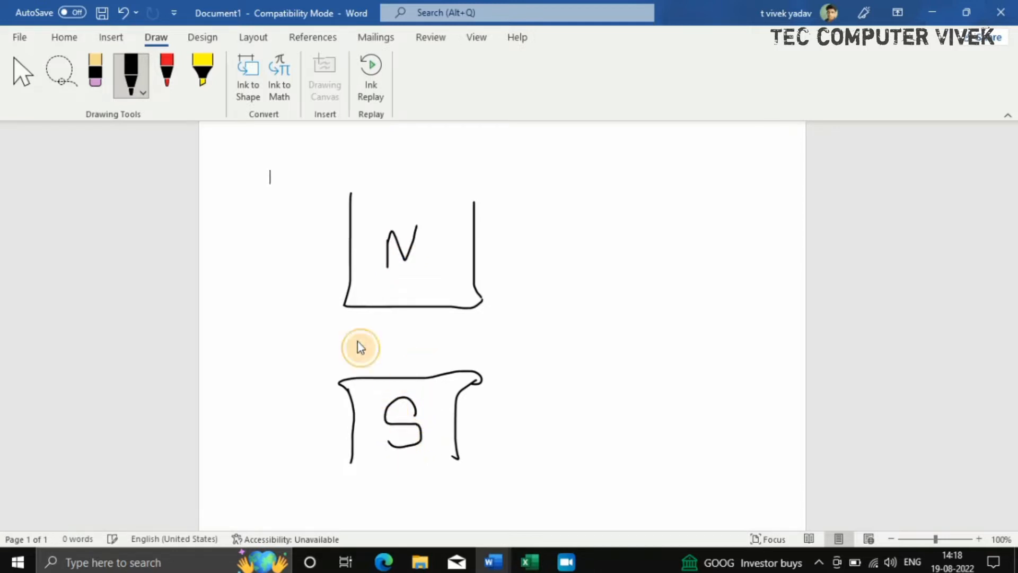
drag(357, 341, 506, 338)
mouse_move(582, 320)
mouse_down()
mouse_move(552, 334)
mouse_move(581, 350)
mouse_move(596, 336)
mouse_move(613, 349)
mouse_move(671, 319)
mouse_move(713, 329)
mouse_move(685, 342)
mouse_up()
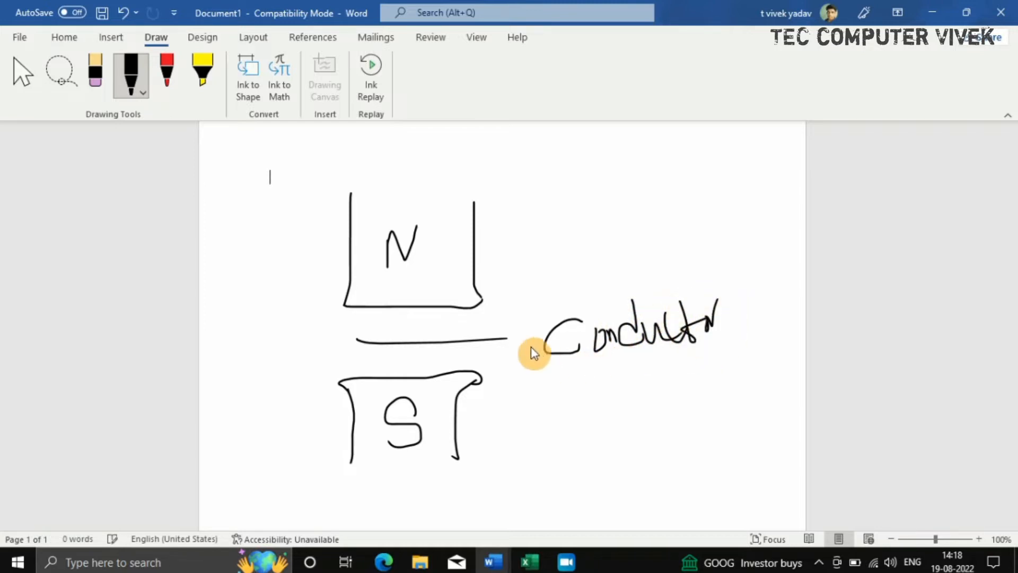
Erase the conductor line, its label, the N and S letters, and the lower pole's upper and left edges.
click(95, 88)
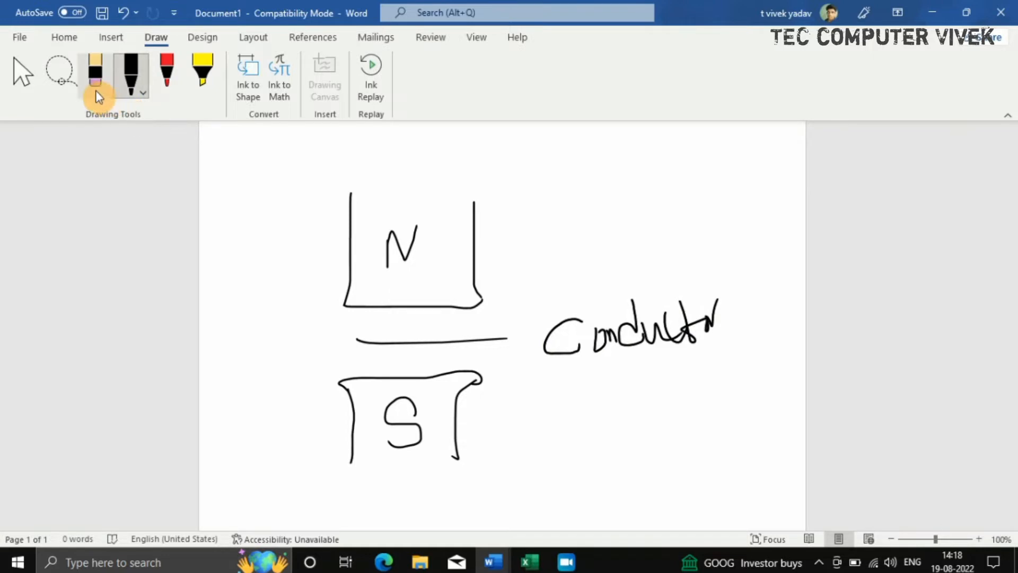
mouse_move(559, 342)
mouse_down()
mouse_move(702, 323)
mouse_move(501, 337)
mouse_up()
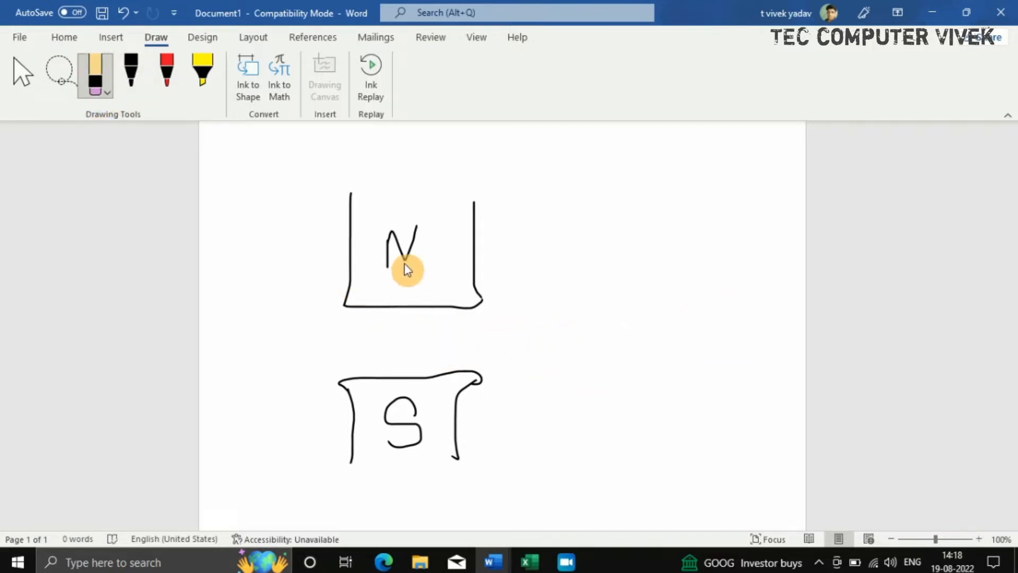
mouse_move(405, 264)
mouse_down()
mouse_move(409, 392)
mouse_move(386, 384)
mouse_up()
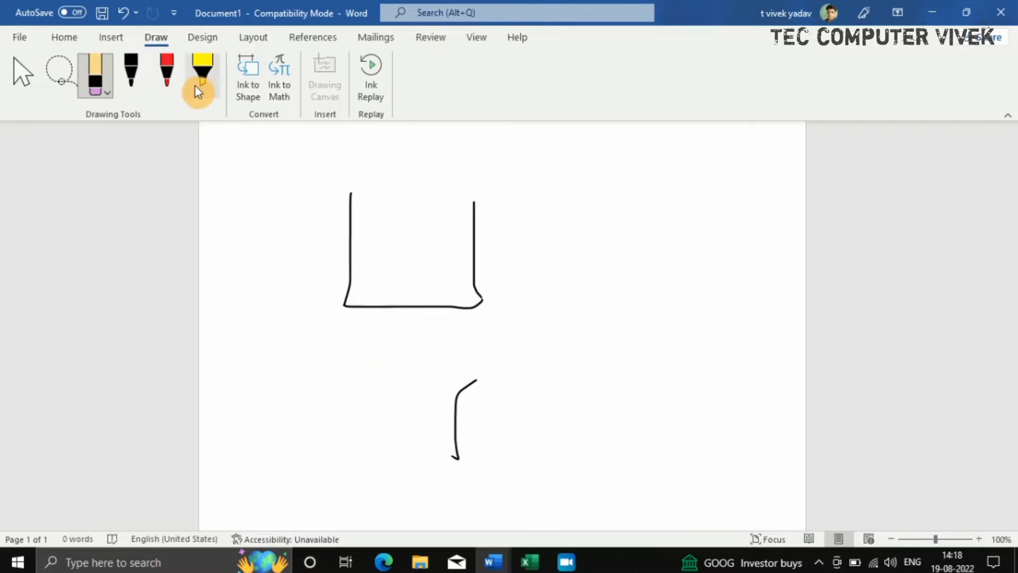
Redraw the lower pole's left and upper edges with the red pen and trace the upper pole's outline in red.
click(167, 78)
drag(346, 390, 355, 452)
drag(346, 381, 483, 383)
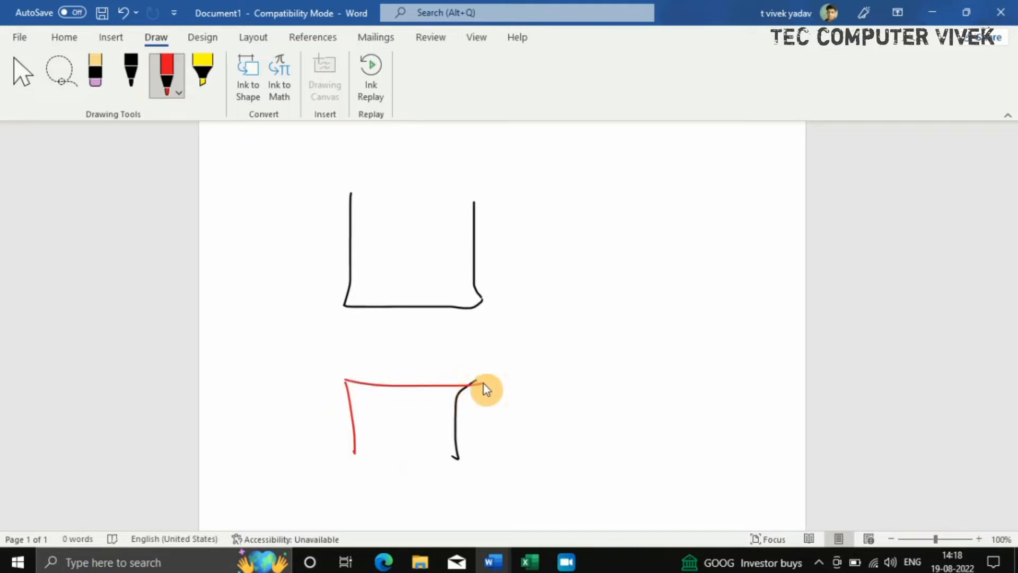
drag(344, 306, 482, 306)
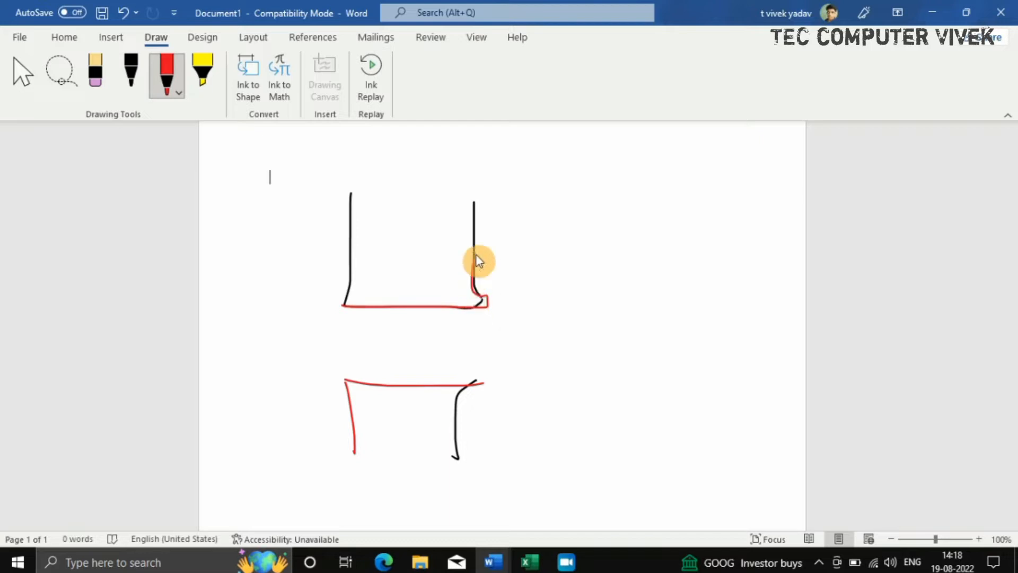
mouse_move(476, 255)
mouse_down()
mouse_move(481, 211)
mouse_move(467, 199)
mouse_up()
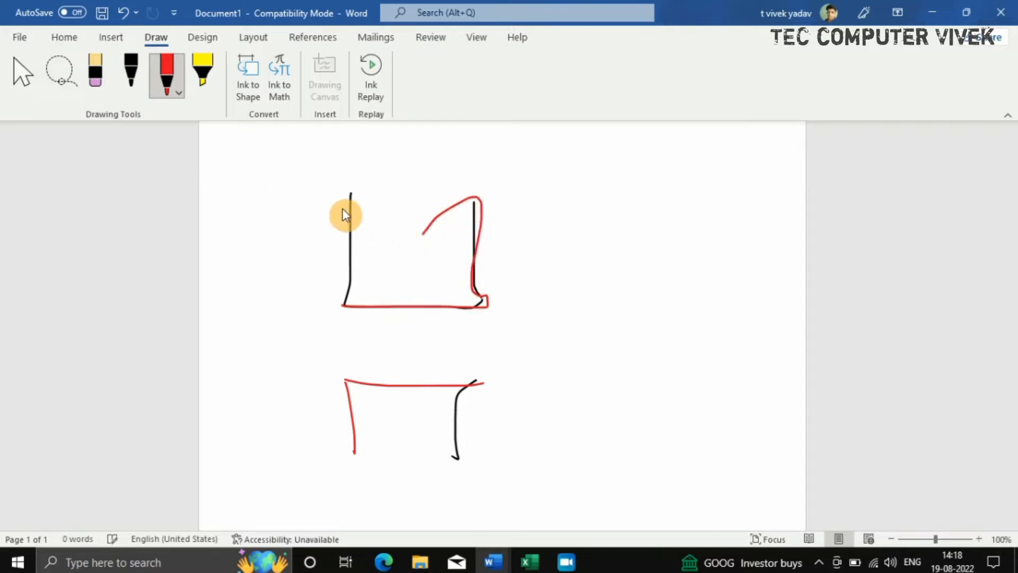
drag(358, 197, 343, 305)
Erase all remaining red and black strokes of both magnet poles from the page.
click(95, 78)
drag(348, 204, 362, 243)
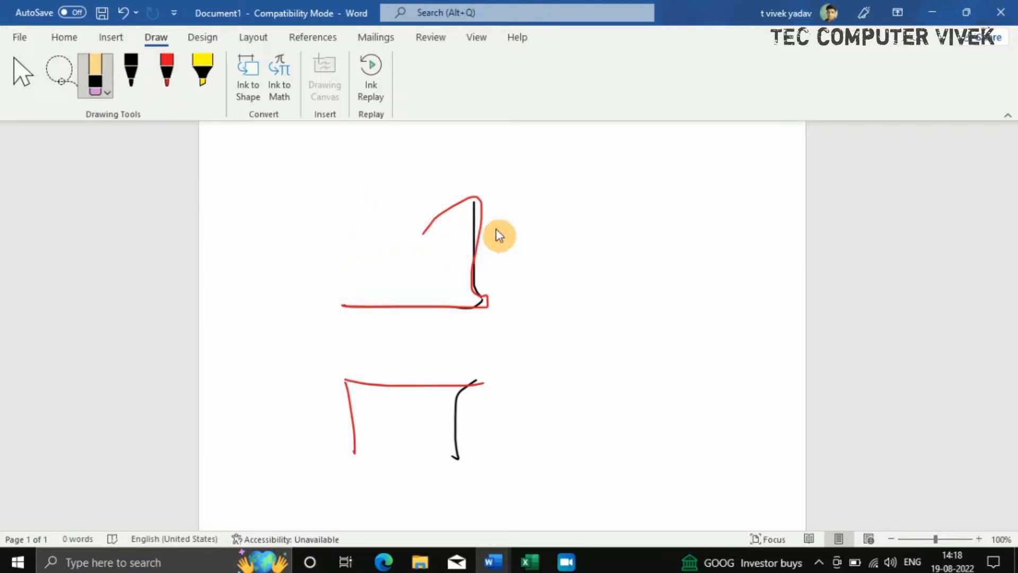
click(435, 218)
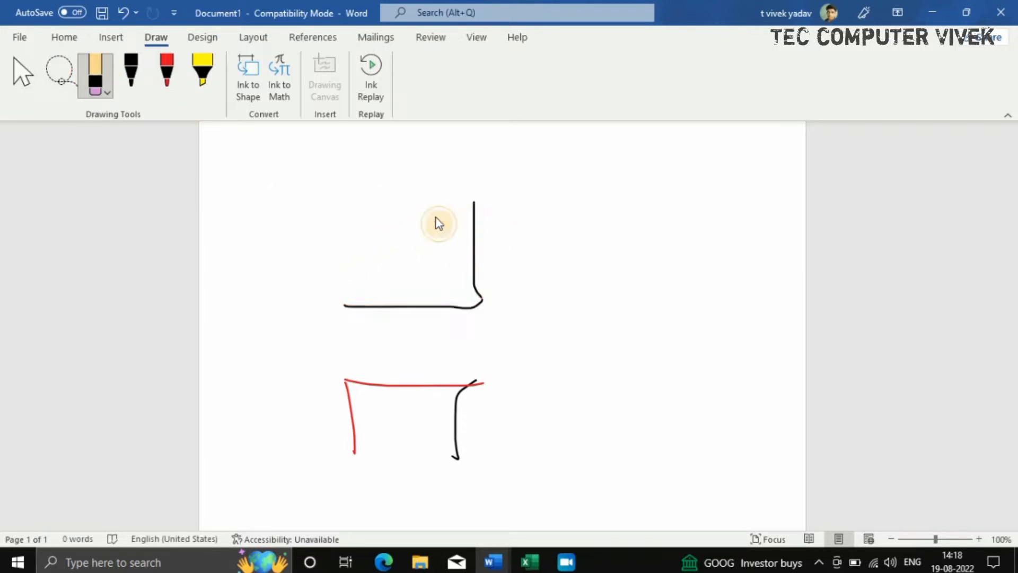
click(477, 303)
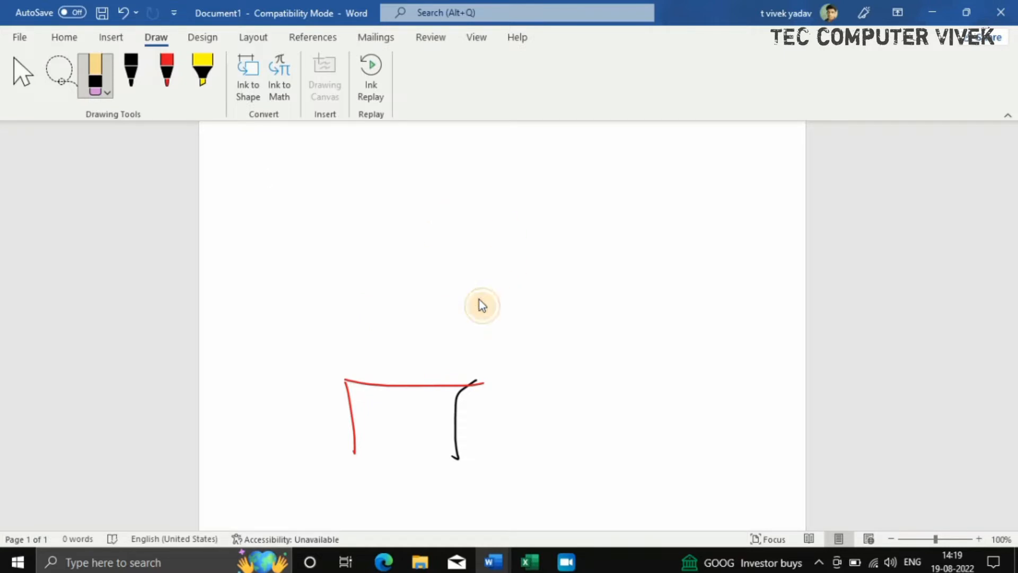
drag(444, 393, 461, 391)
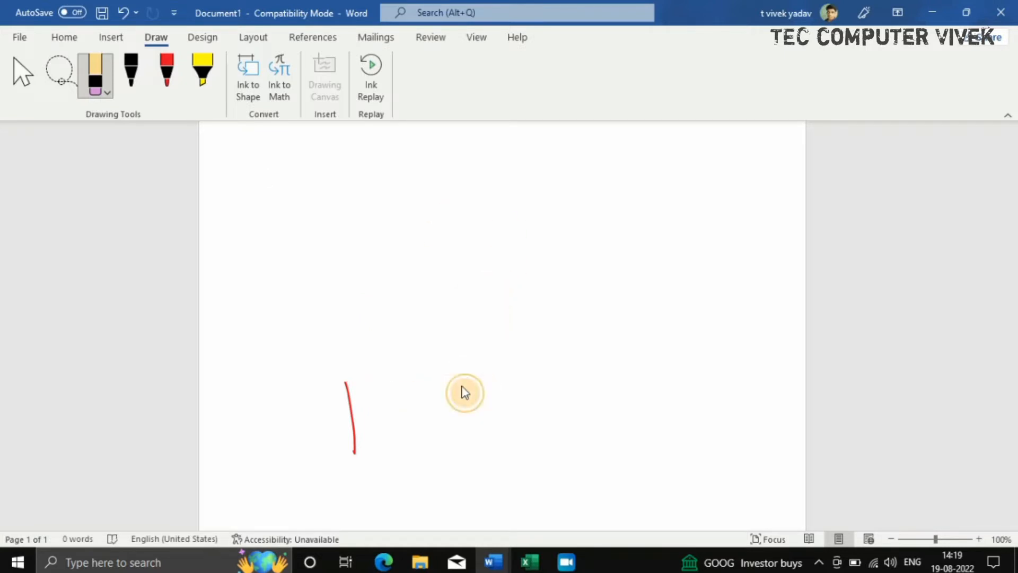
click(348, 395)
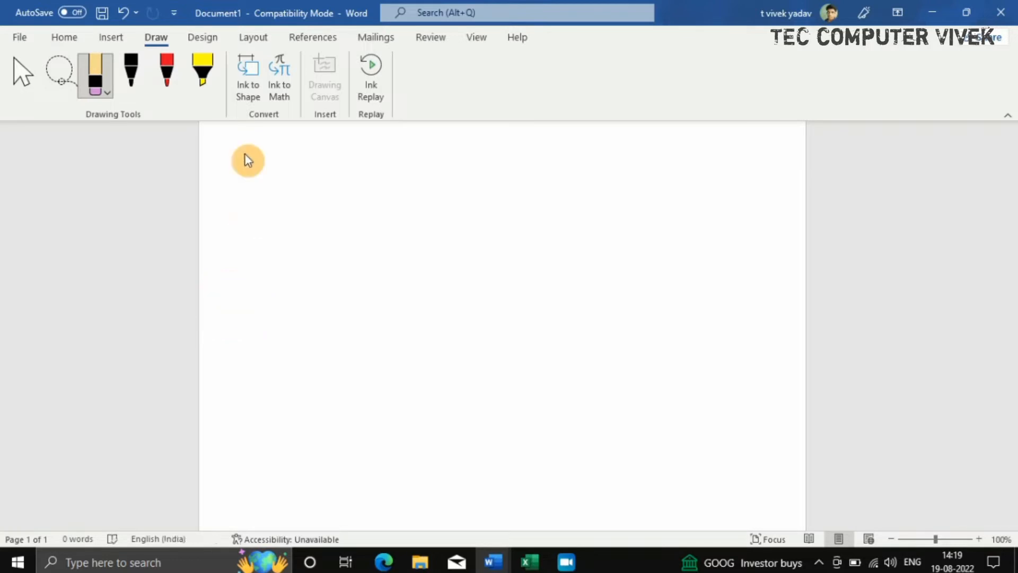
Scribble several freehand strokes across the page with the yellow highlighter, extending the lowest one to the right page edge.
click(199, 77)
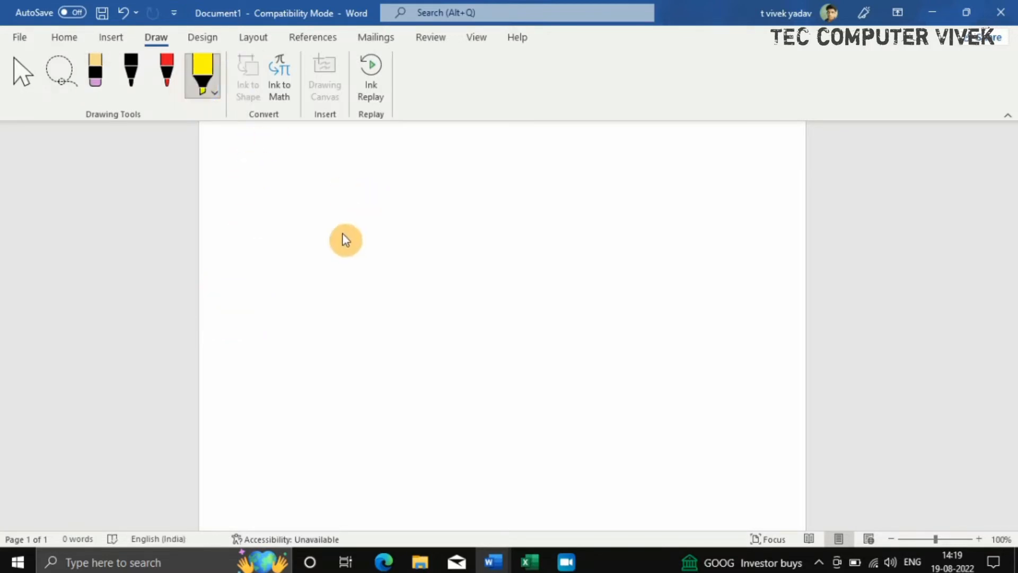
drag(343, 239, 350, 294)
drag(305, 228, 381, 263)
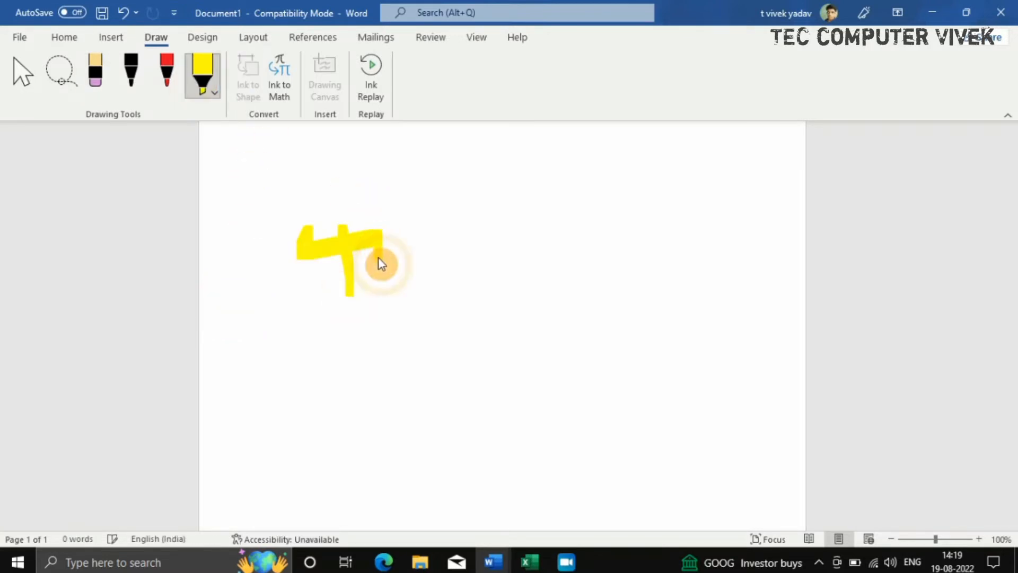
click(416, 261)
mouse_move(449, 231)
mouse_down()
mouse_move(475, 278)
mouse_move(377, 332)
mouse_up()
drag(441, 304, 531, 278)
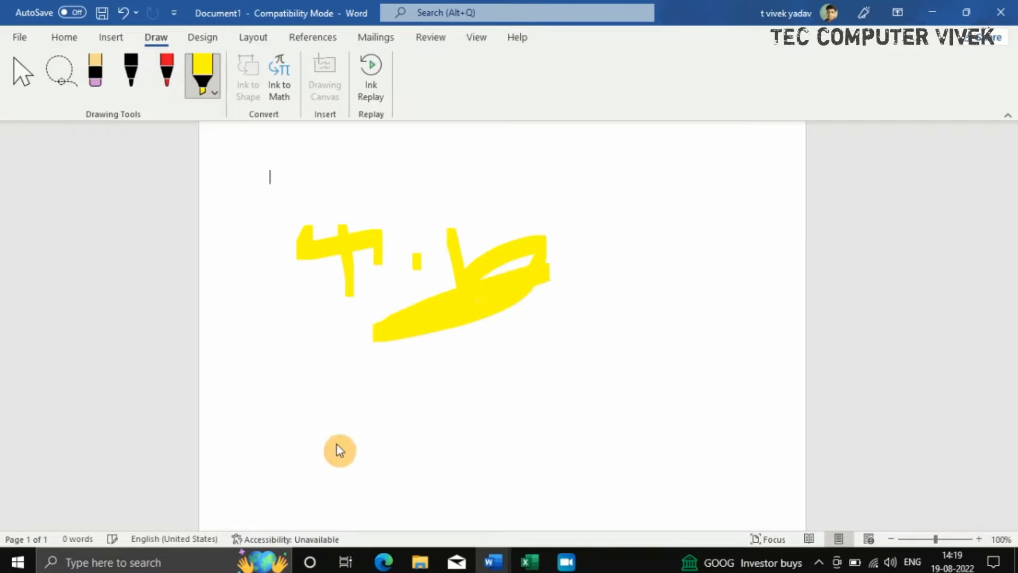
mouse_move(366, 417)
mouse_down()
mouse_move(394, 380)
mouse_move(618, 380)
mouse_move(1000, 281)
mouse_up()
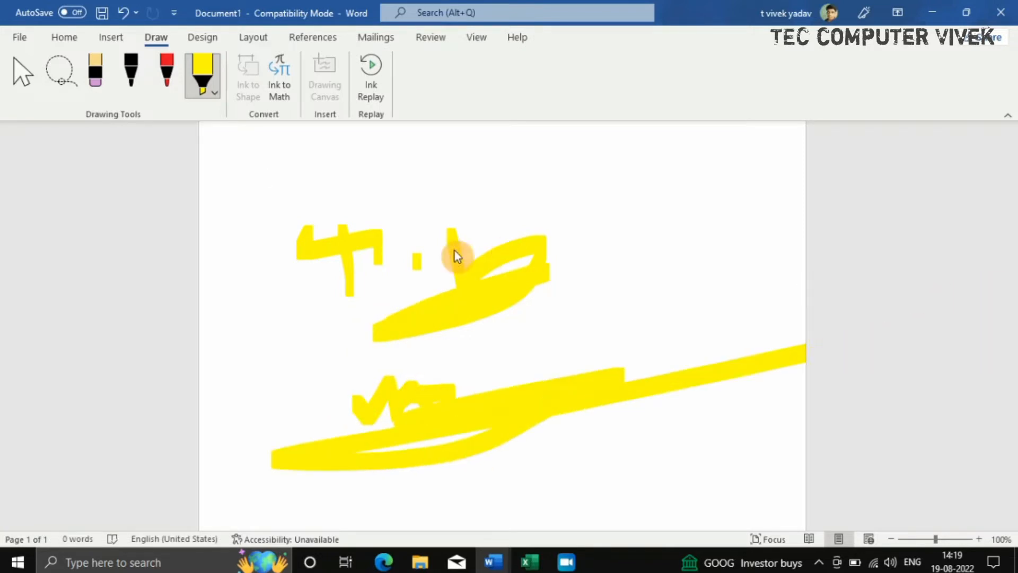
Erase all the yellow highlighter strokes from the page.
click(93, 72)
drag(344, 268, 427, 276)
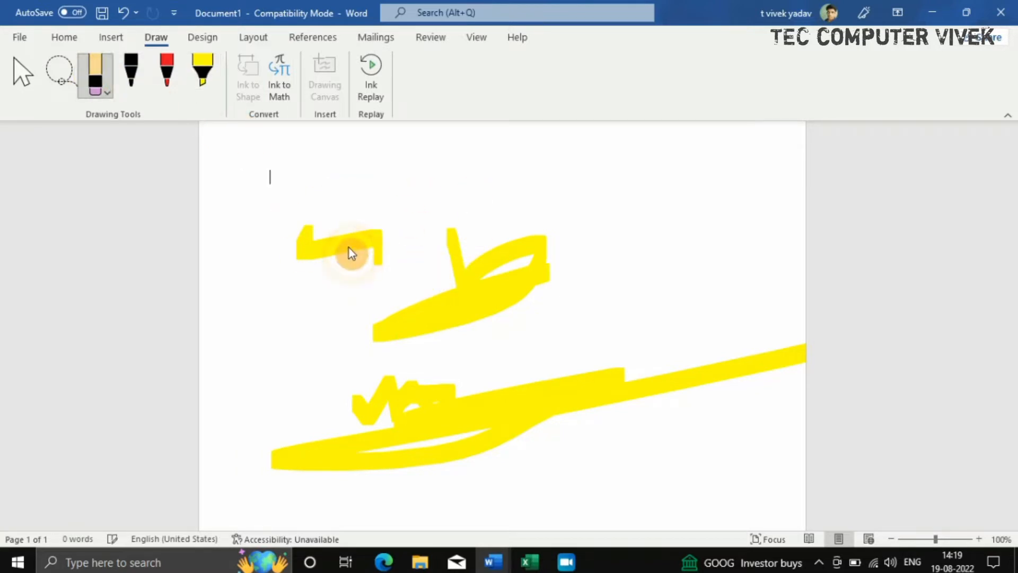
mouse_move(352, 252)
mouse_down()
mouse_move(357, 400)
mouse_move(832, 318)
mouse_up()
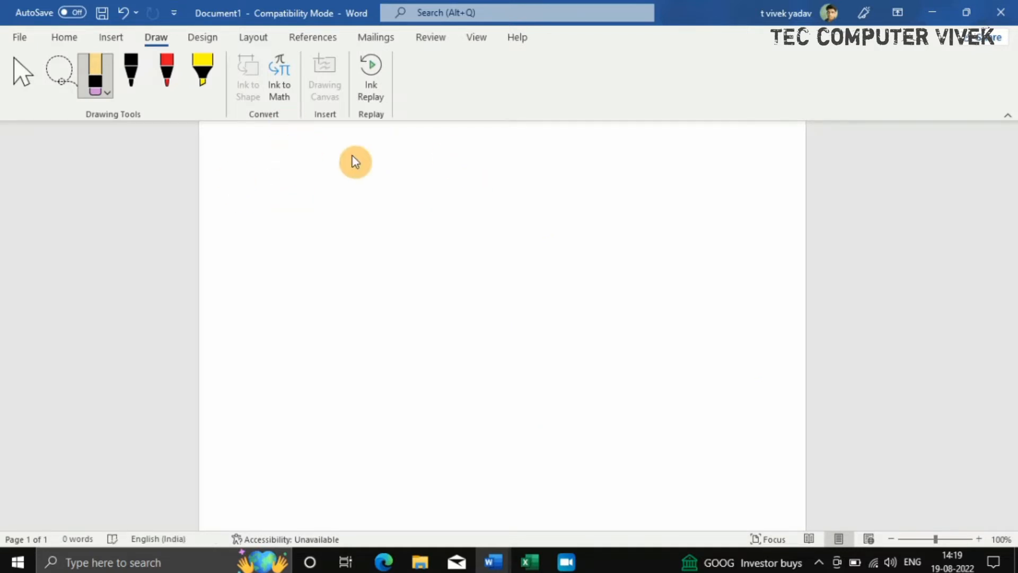
Examine the full range of document themes available in the Design options.
click(214, 39)
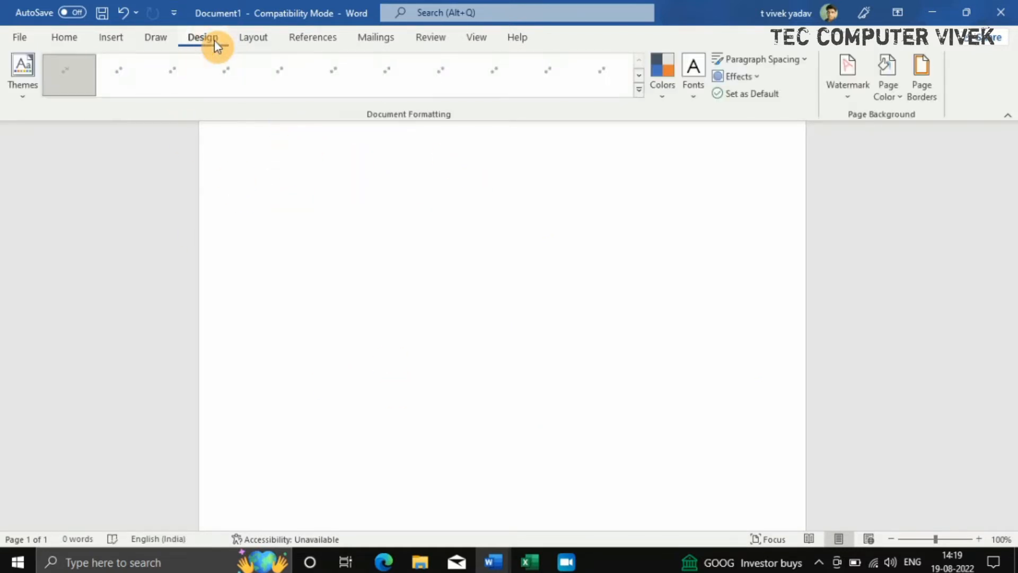
click(31, 98)
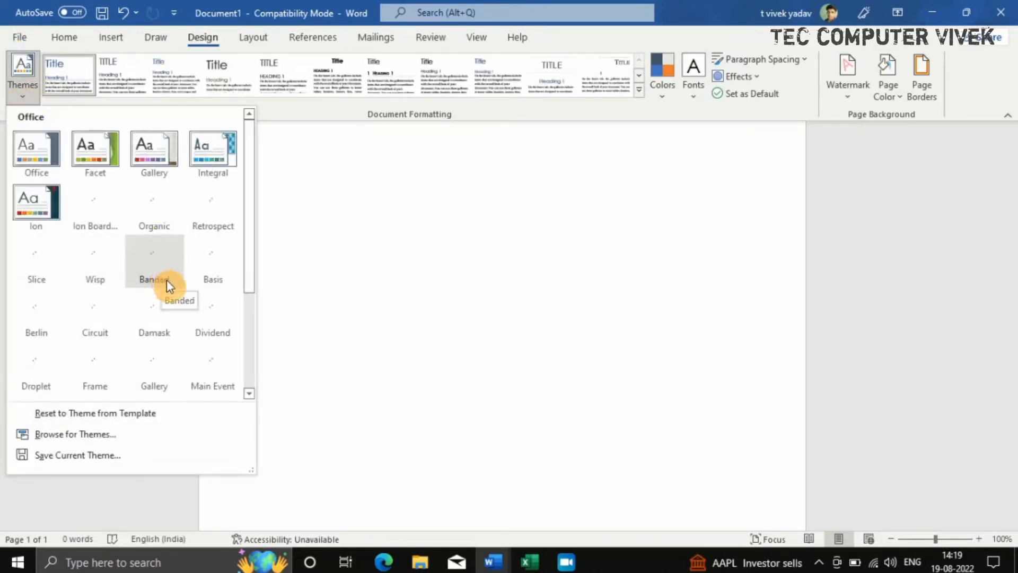
scroll(247, 356, down, 3)
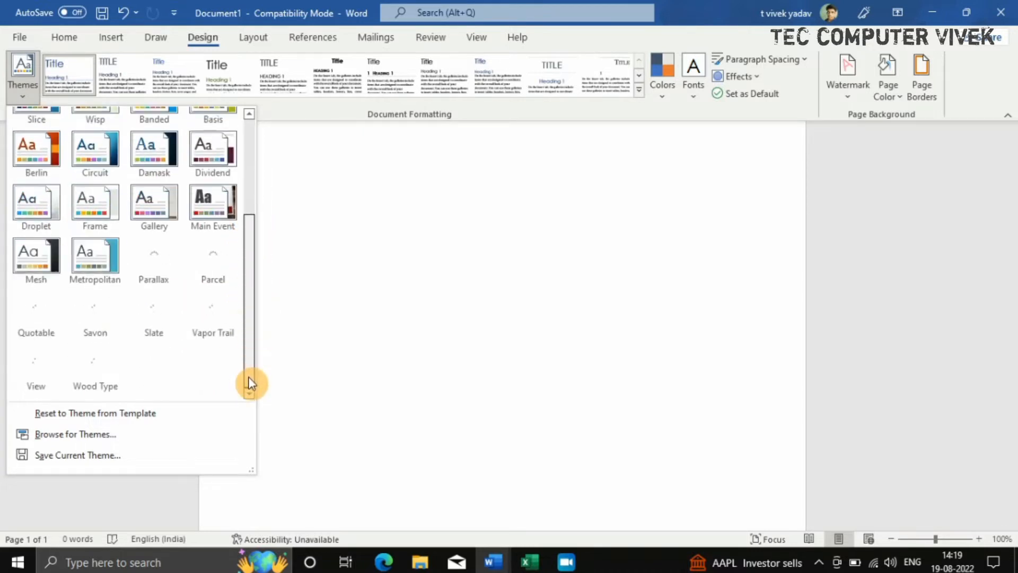
scroll(249, 358, up, 3)
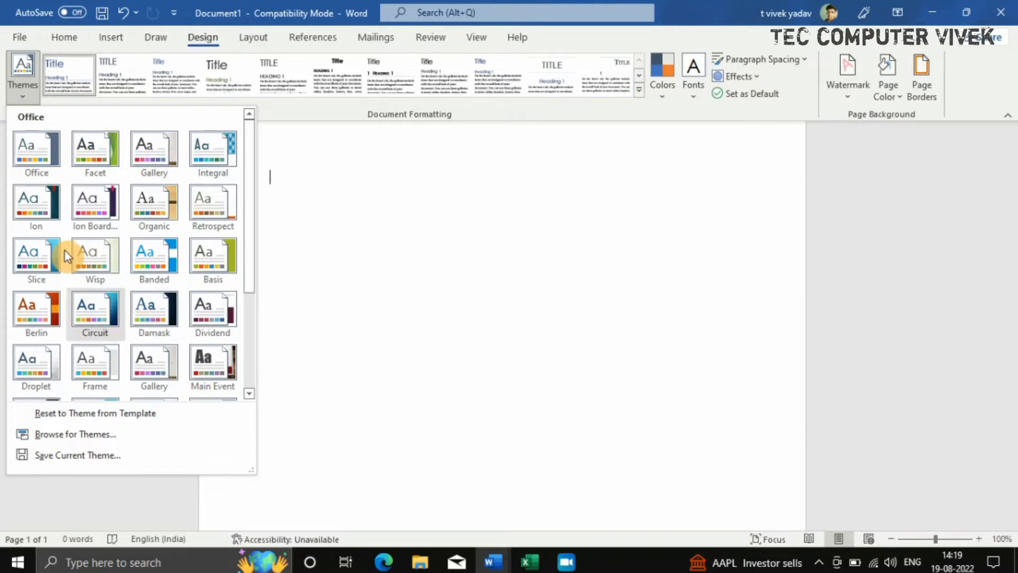
Look over the built-in style sets, and set the theme colors to Marquee after trying a yellow color set.
click(640, 91)
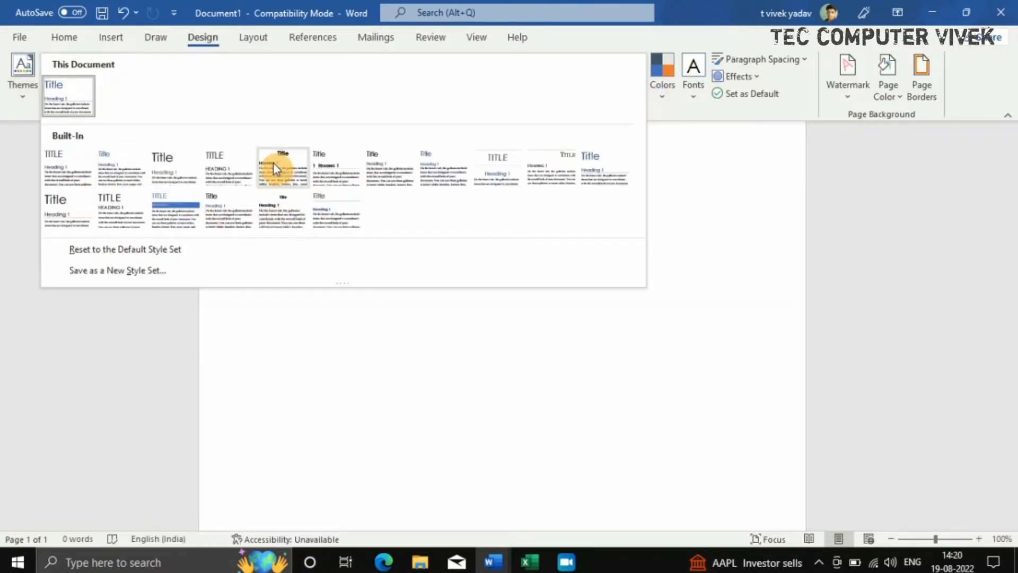
click(317, 282)
click(661, 96)
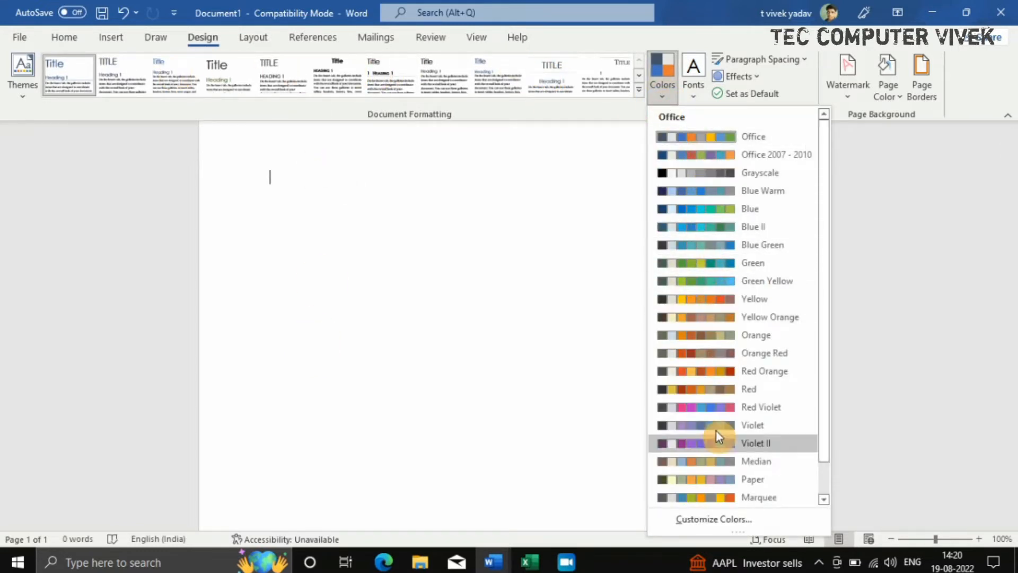
click(709, 316)
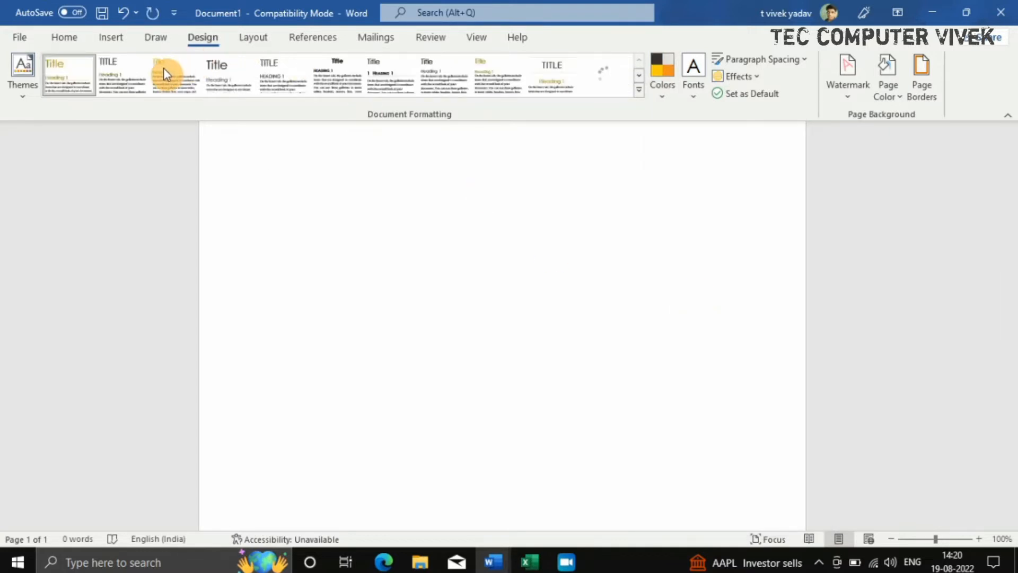
click(674, 82)
click(732, 498)
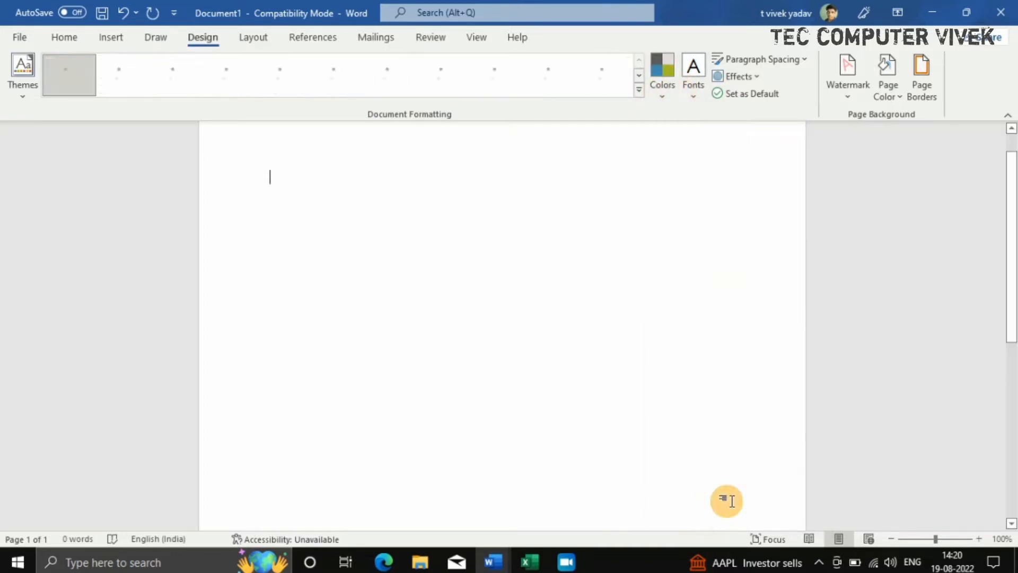
Set the document's theme fonts to Gill Sans MT.
click(695, 95)
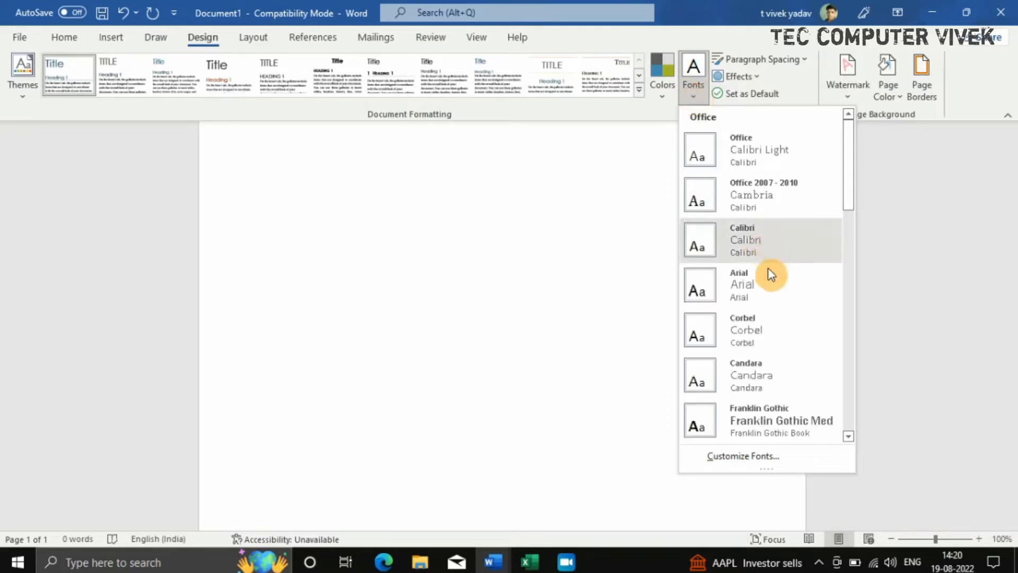
scroll(758, 326, down, 2)
click(357, 222)
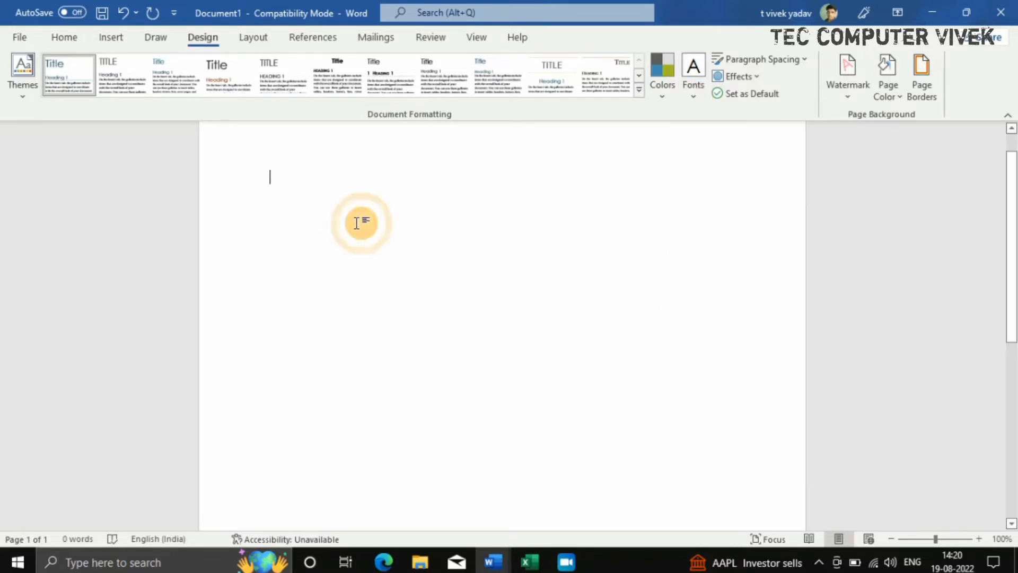
Enlarge the single word on the page to 28 pt.
drag(304, 184, 242, 197)
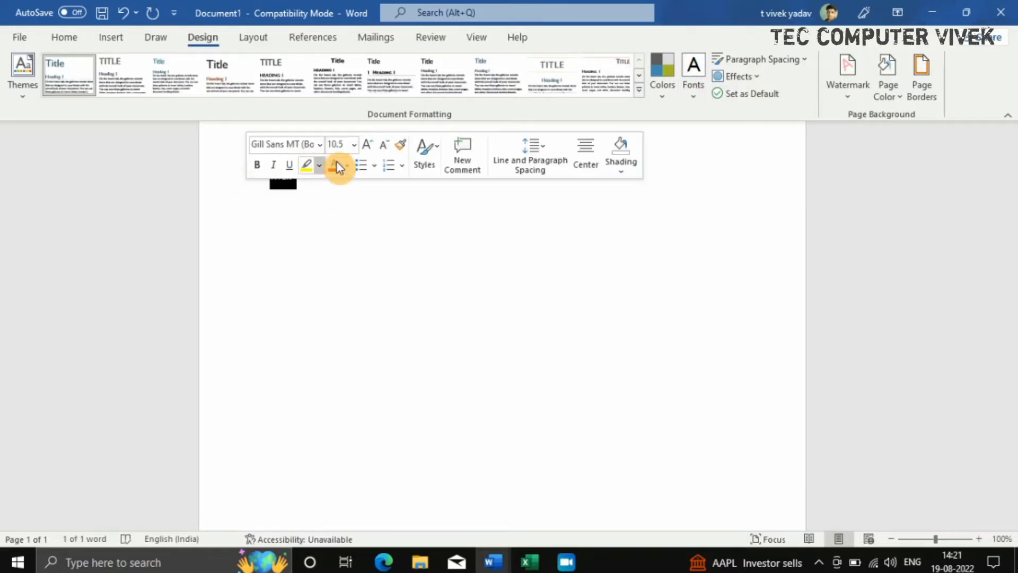
click(371, 151)
click(371, 150)
click(371, 151)
click(371, 150)
click(371, 151)
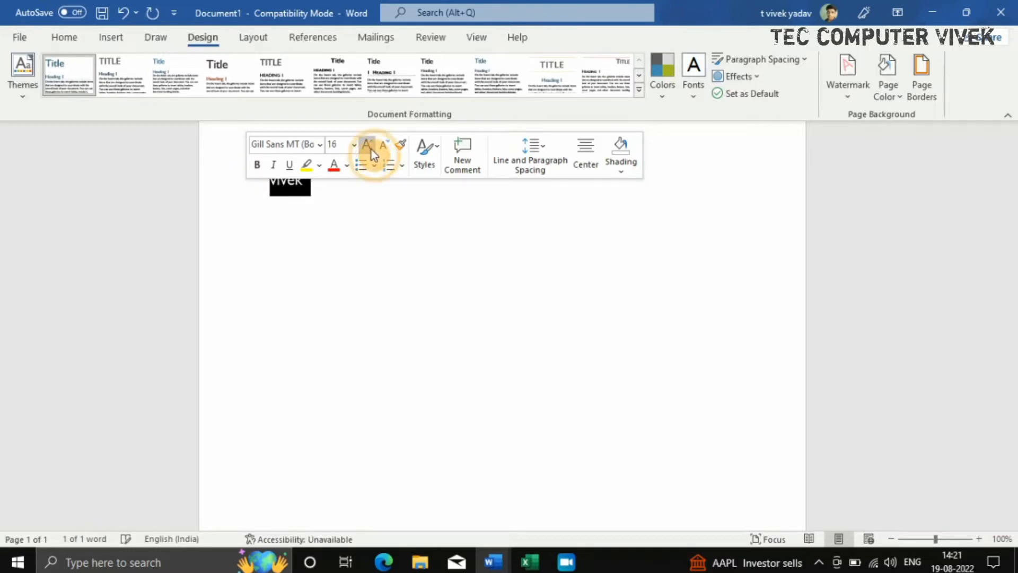
click(371, 149)
click(371, 149)
click(371, 149)
click(372, 150)
click(371, 150)
click(384, 230)
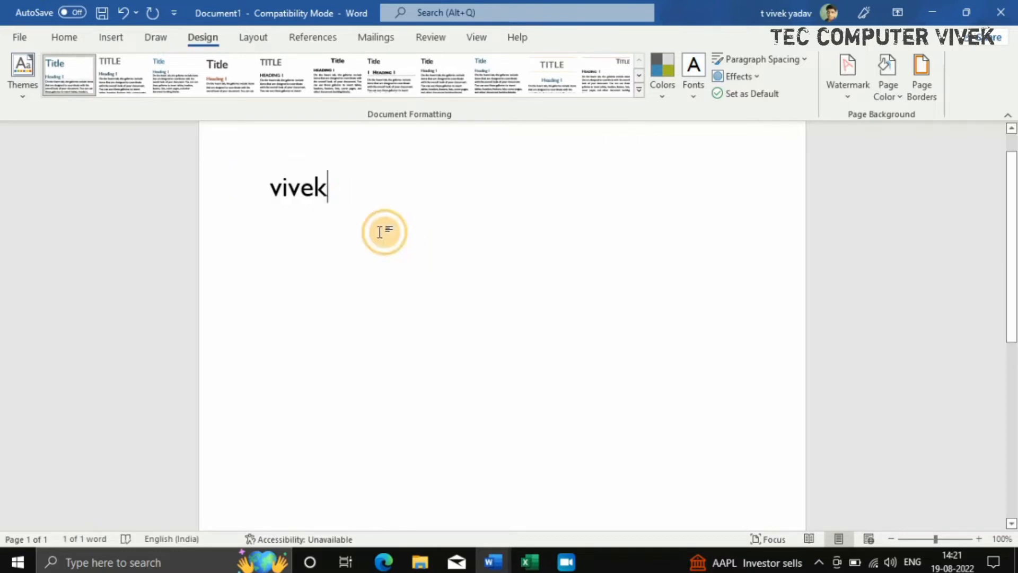
Change the theme fonts to Tw Cen MT-Rockwell with the enlarged word selected.
drag(259, 200, 641, 200)
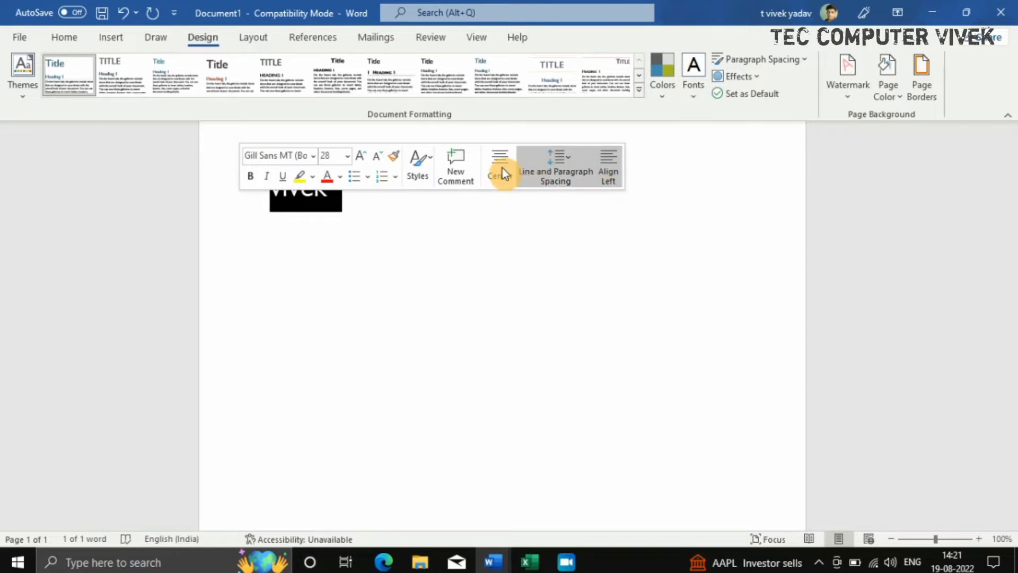
click(683, 87)
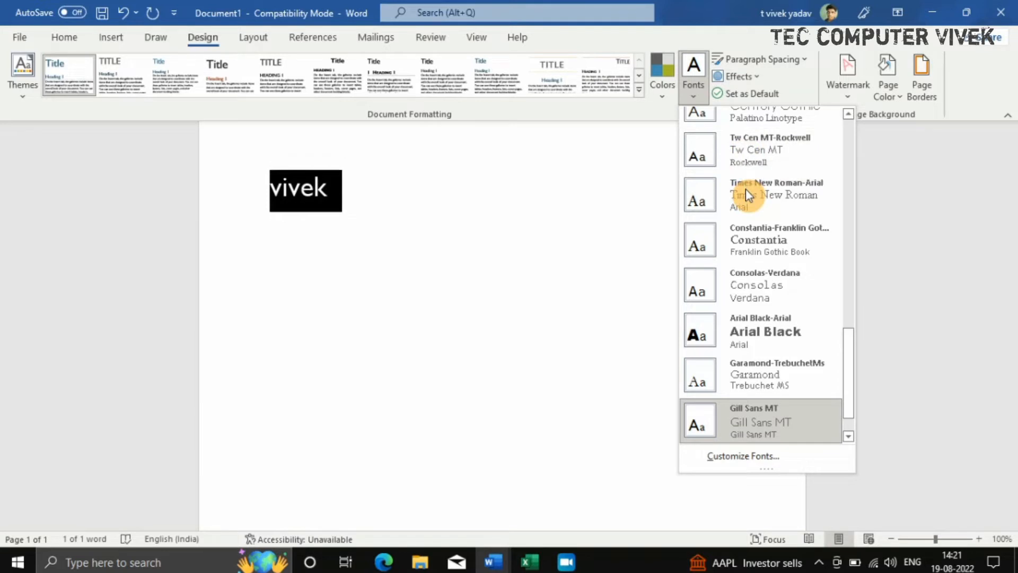
click(746, 161)
click(471, 220)
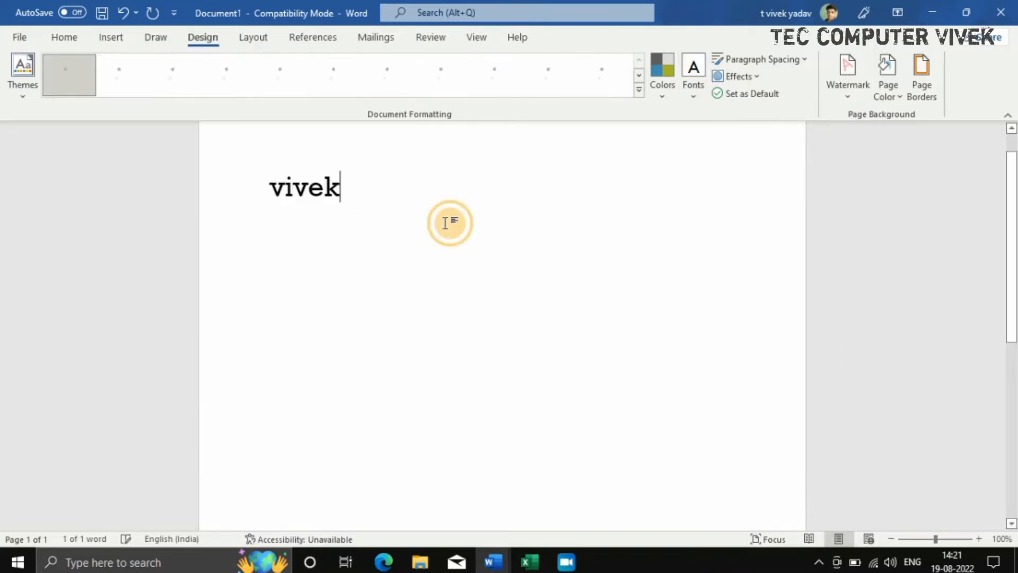
Add the DO NOT COPY 1 watermark and check how it lies across the whole page.
click(847, 86)
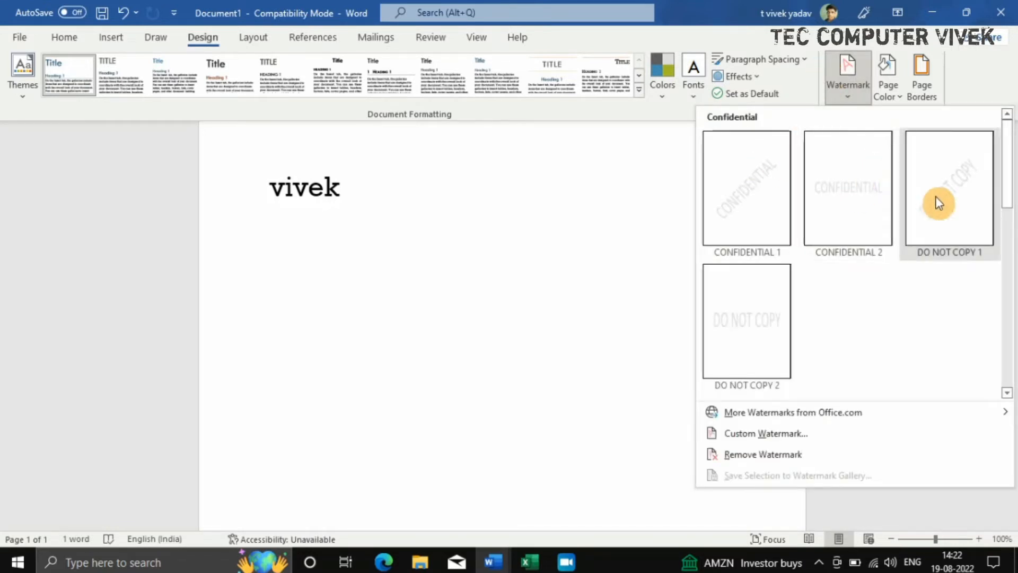
click(964, 212)
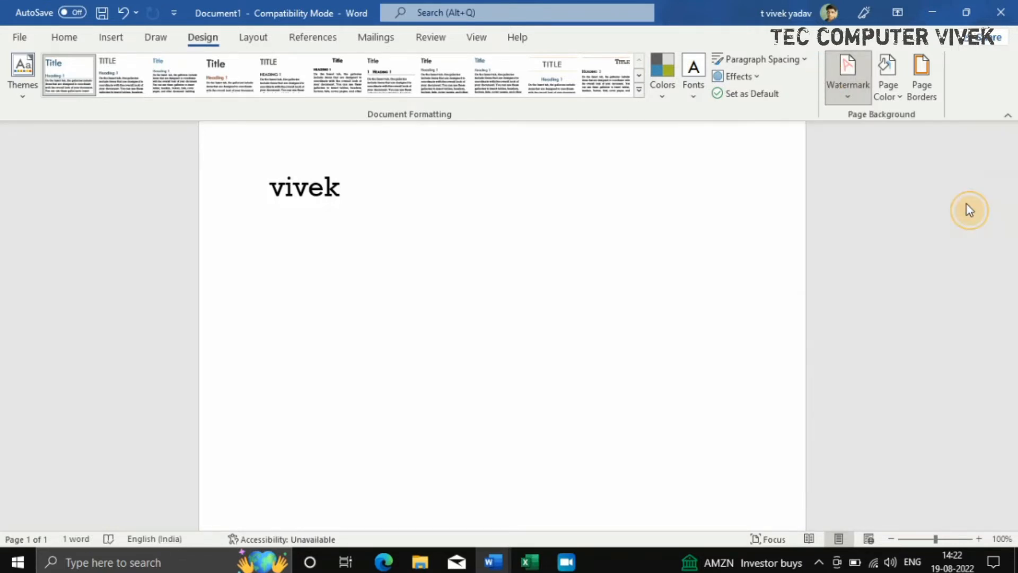
scroll(573, 276, down, 8)
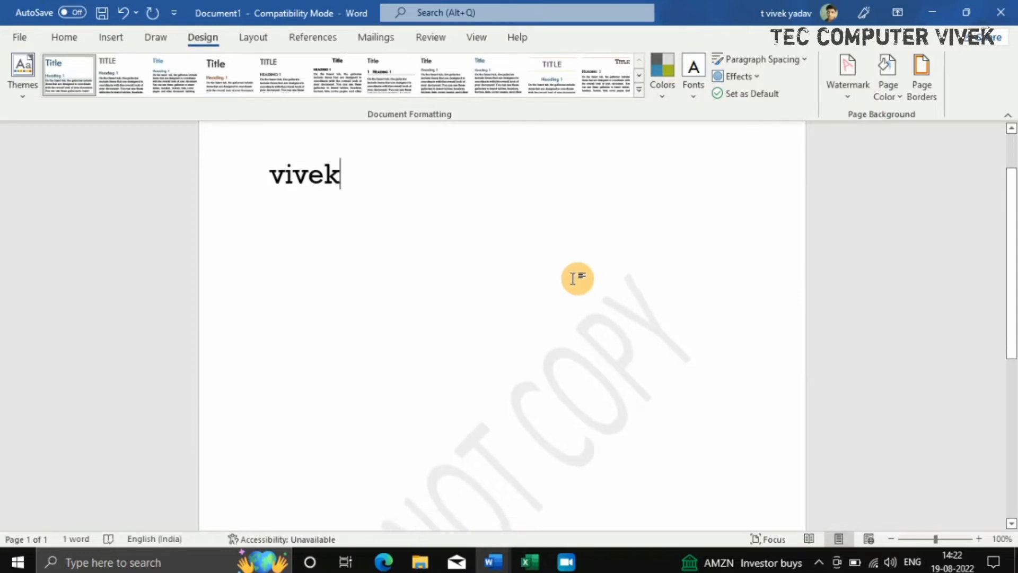
scroll(573, 278, up, 5)
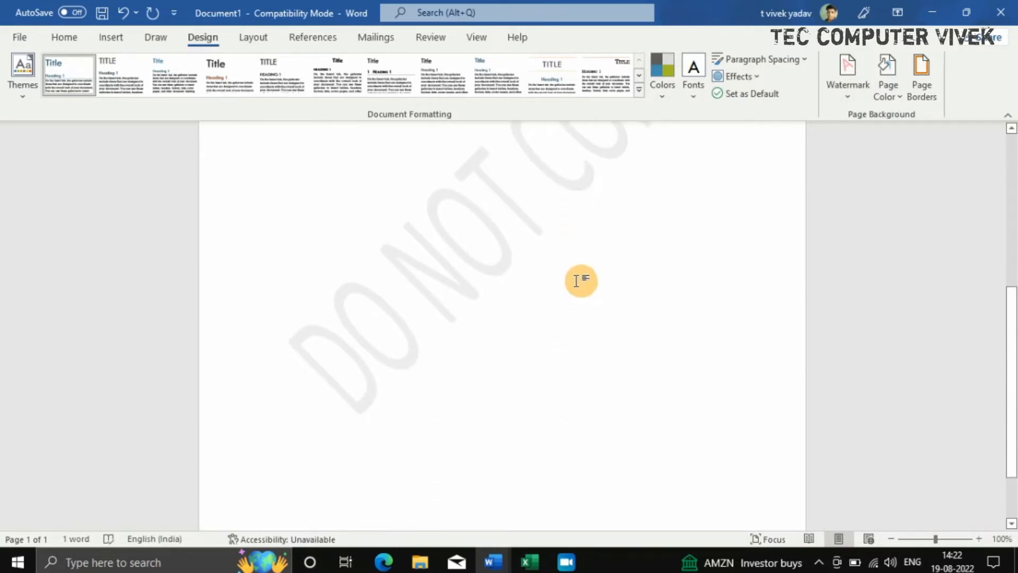
scroll(581, 280, up, 3)
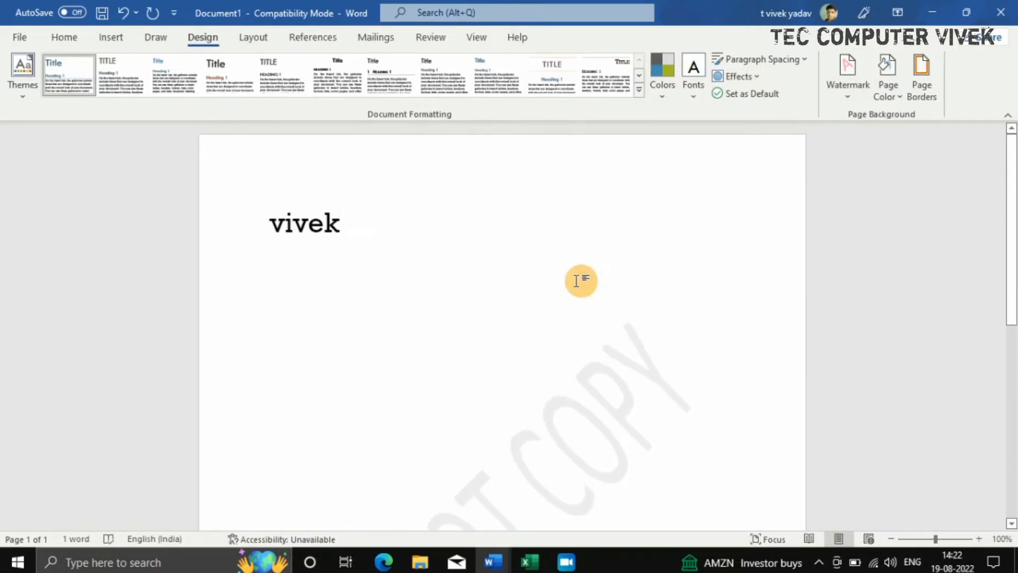
scroll(581, 280, down, 4)
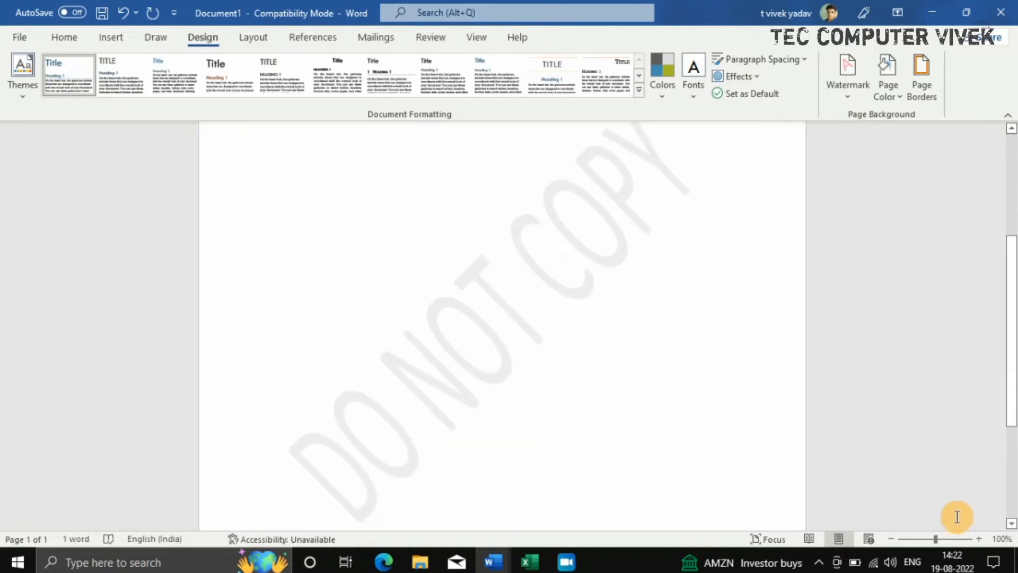
click(939, 541)
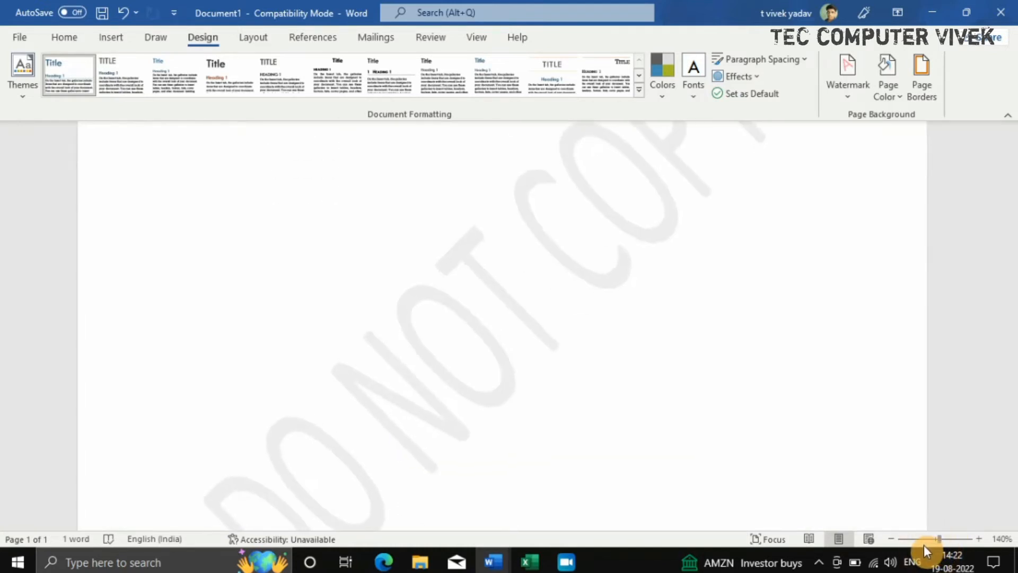
click(921, 538)
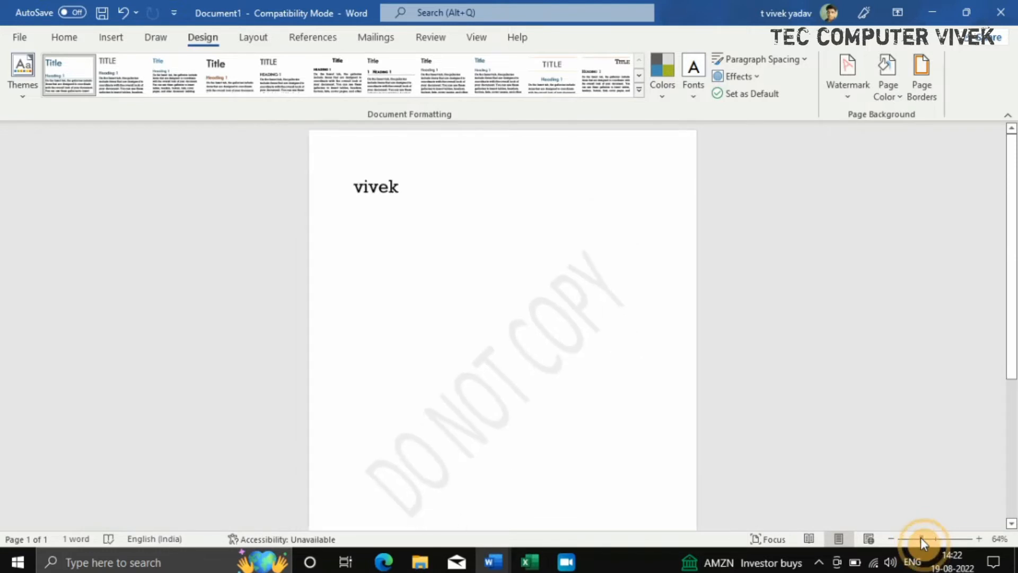
click(918, 538)
scroll(707, 501, down, 2)
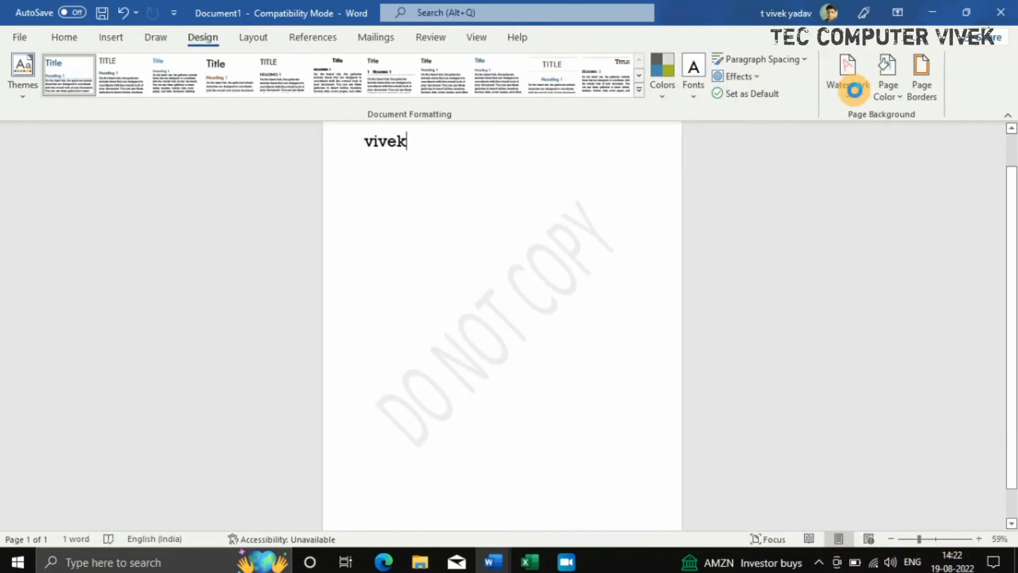
Remove the DO NOT COPY watermark from the page.
click(854, 90)
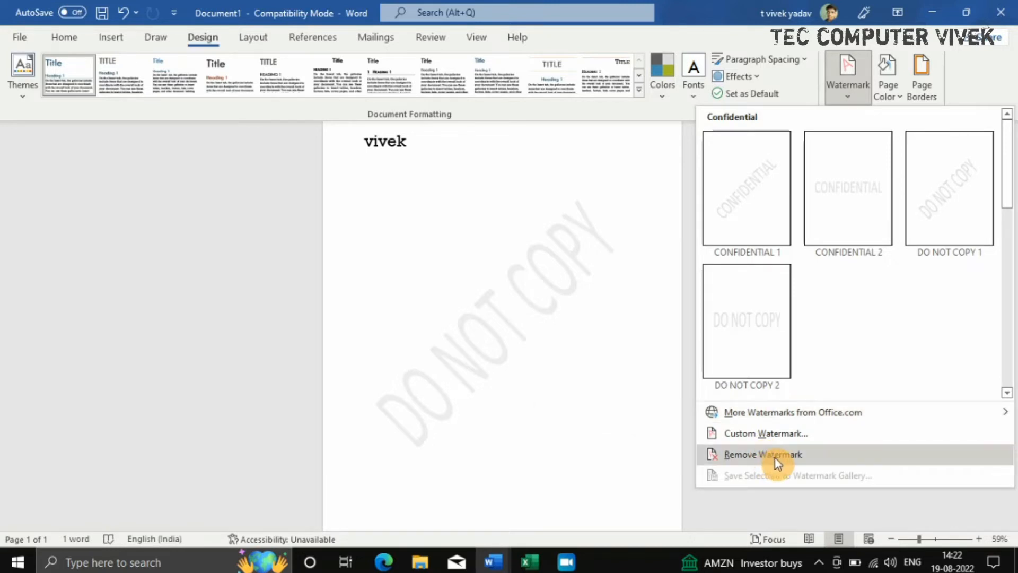
click(807, 454)
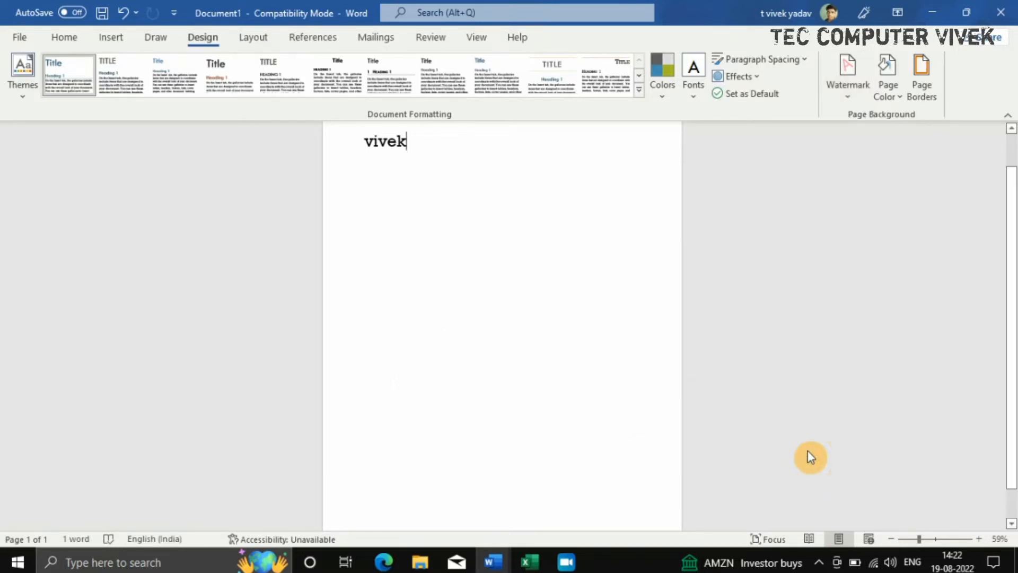
Open the custom watermark settings, try the picture option, and choose a text watermark instead.
click(851, 88)
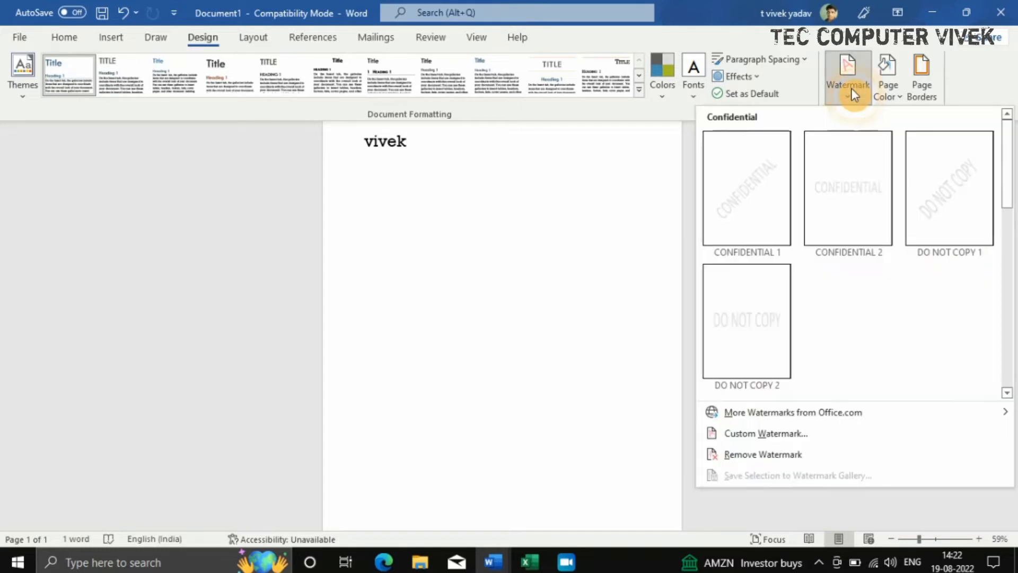
click(793, 432)
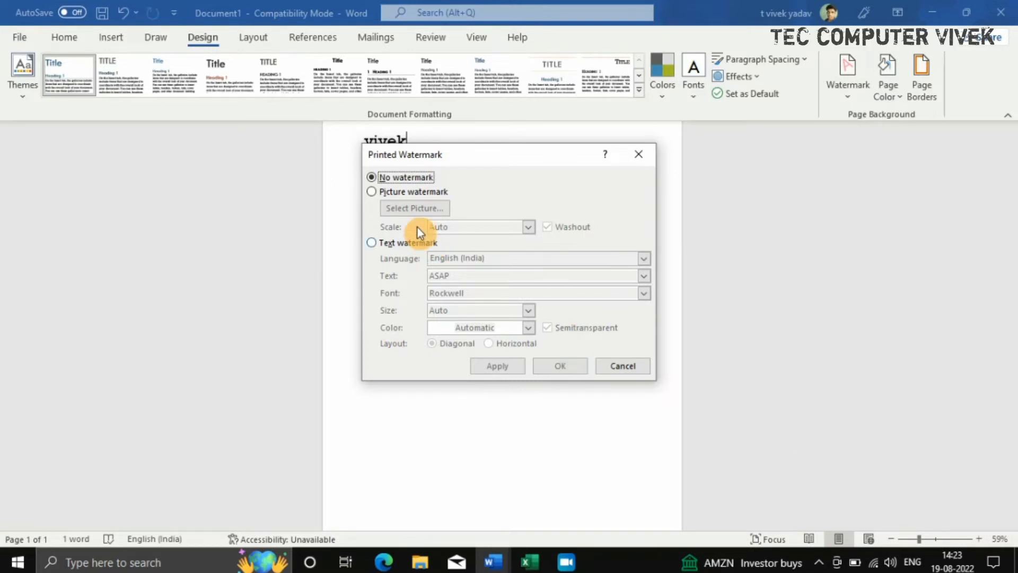
click(375, 192)
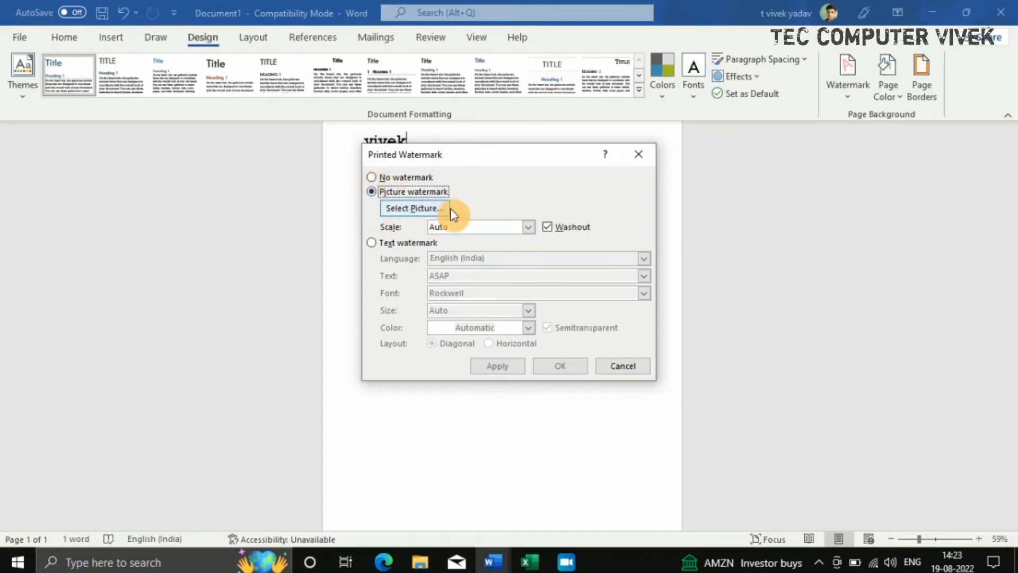
click(444, 208)
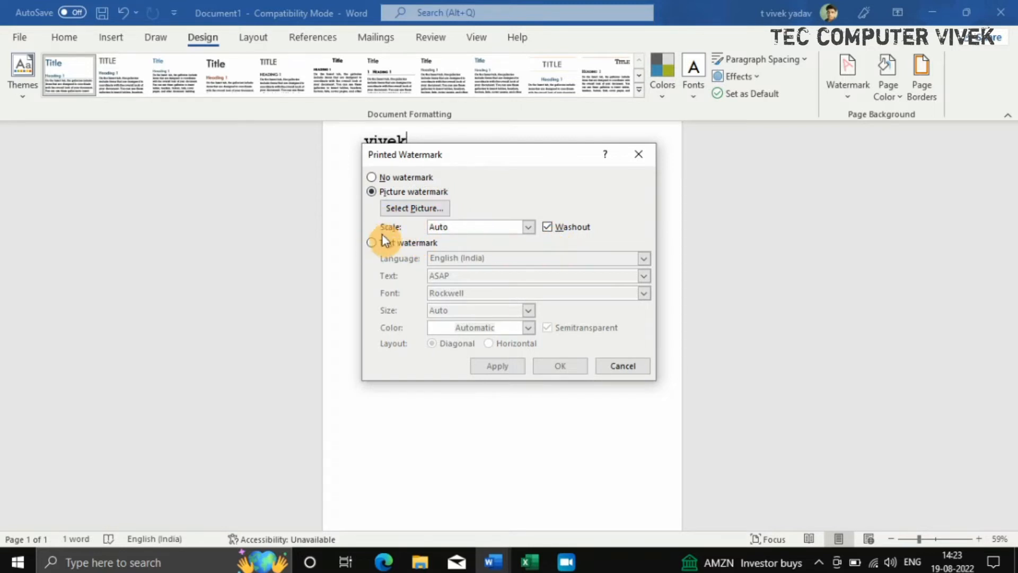
click(371, 244)
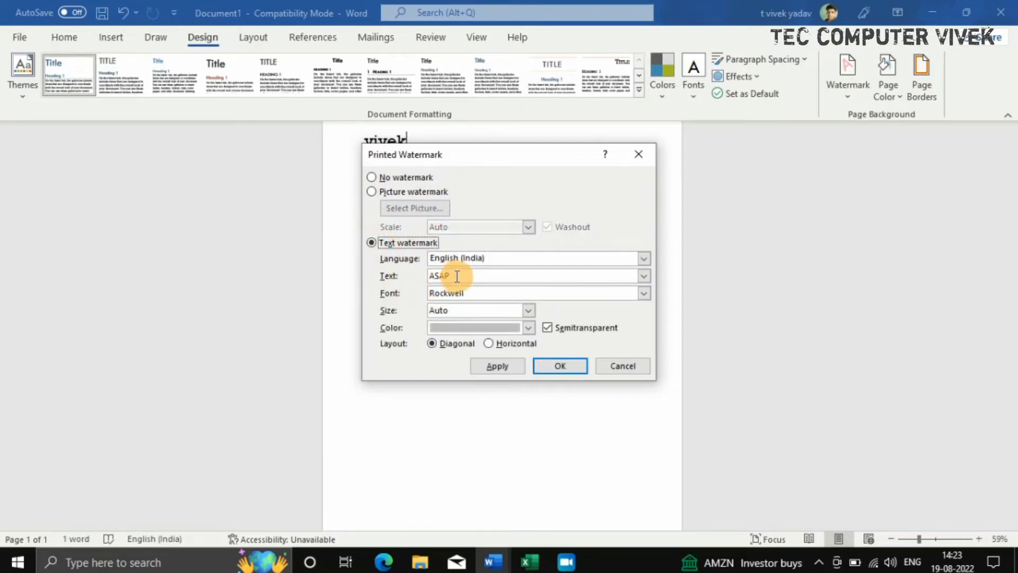
Replace the default watermark text ASAP with "tec computer vivek".
click(431, 276)
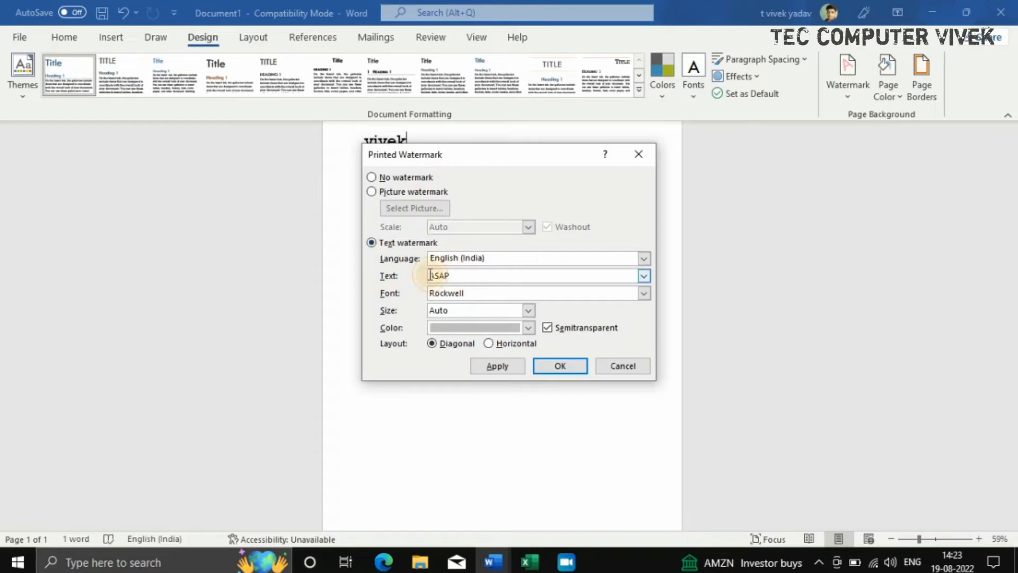
click(457, 275)
key(BackSpace)
key(BackSpace)
key(BackSpace)
key(BackSpace)
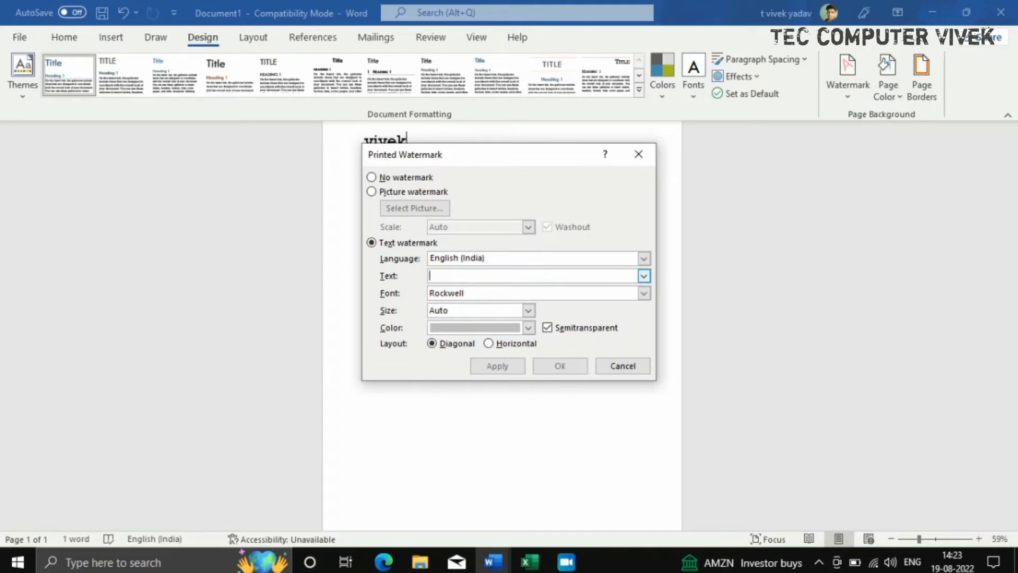
text(tec computer vivek)
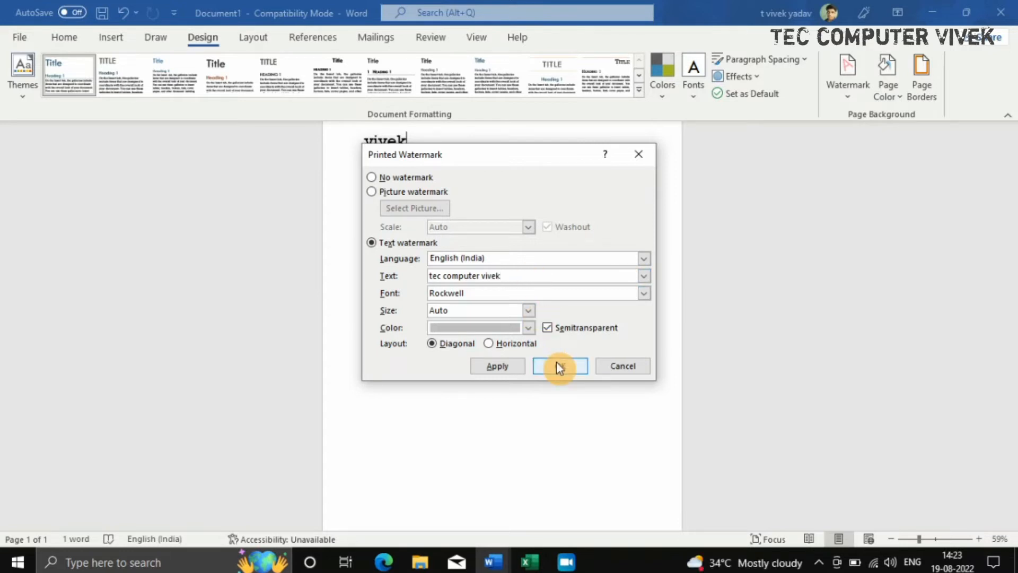
Try Script MT Bold for the watermark text, look through the other fonts, and set it to Franklin Gothic Medium.
click(644, 293)
click(475, 338)
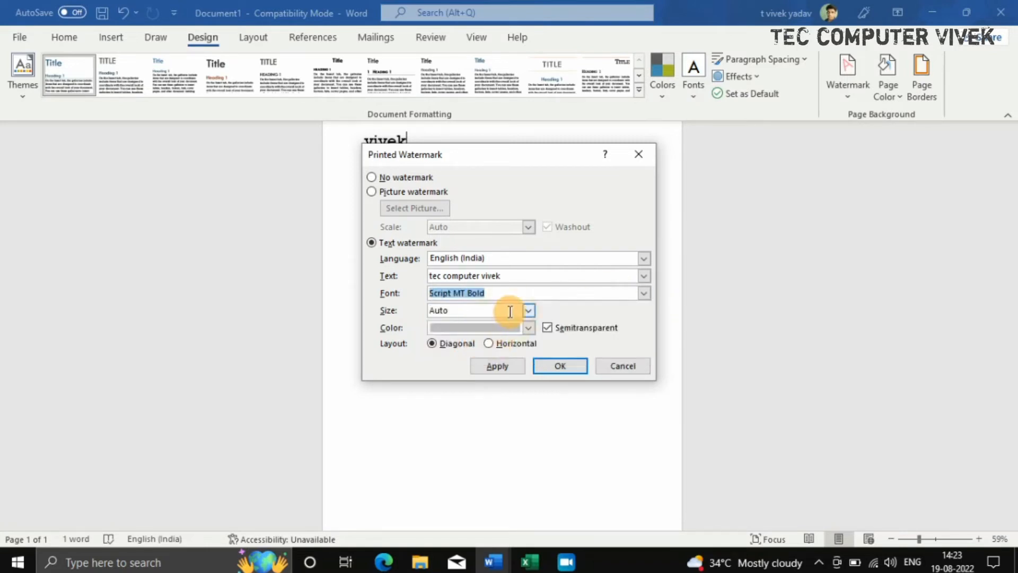
click(643, 292)
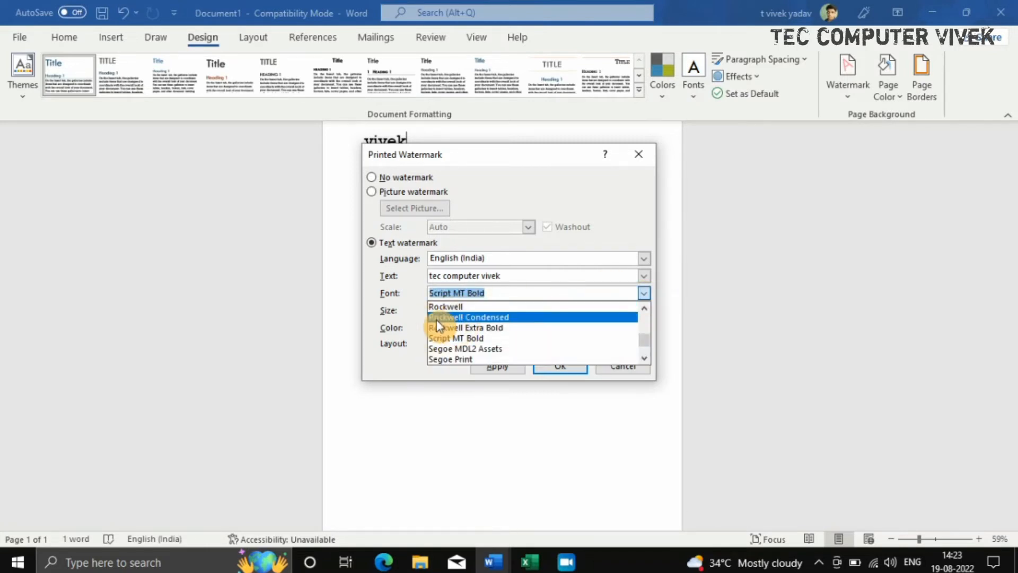
scroll(482, 338, down, 5)
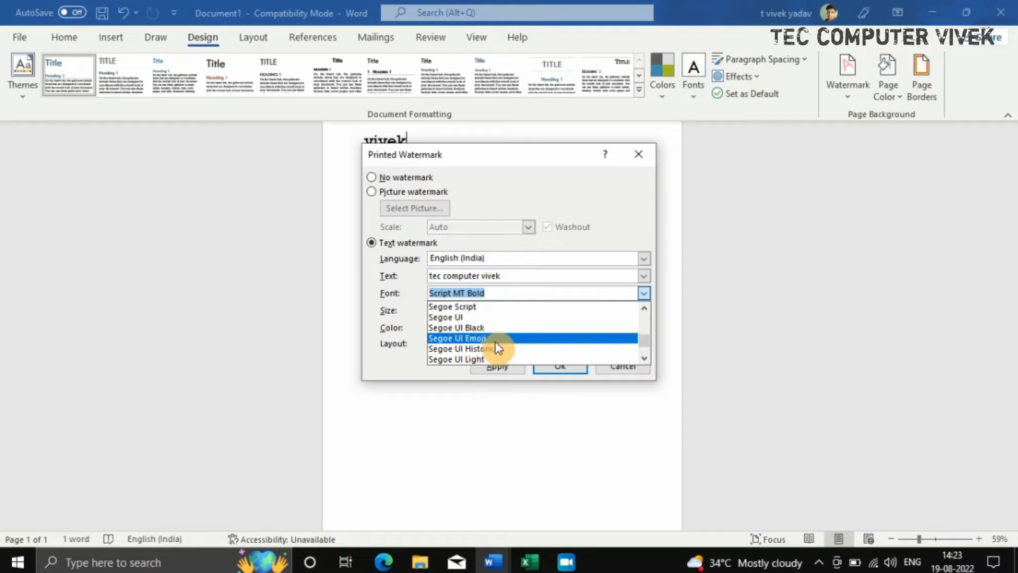
scroll(495, 338, down, 5)
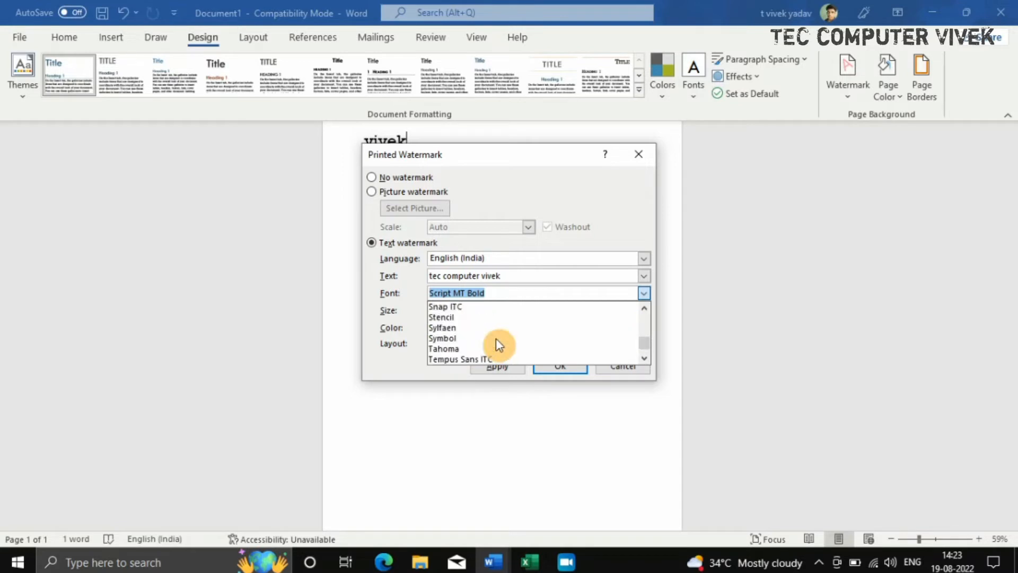
scroll(496, 337, down, 3)
scroll(495, 335, up, 8)
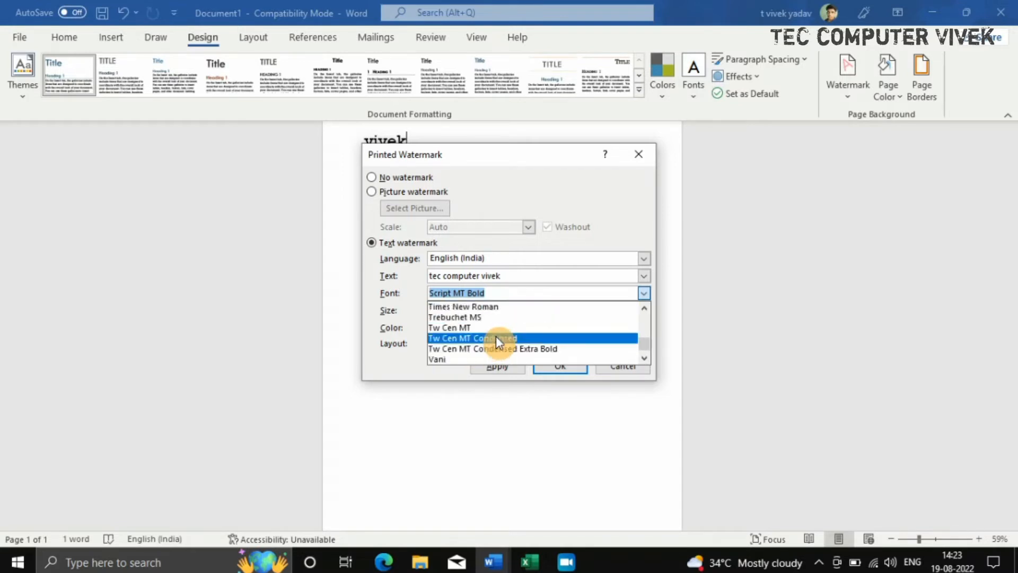
scroll(496, 335, up, 20)
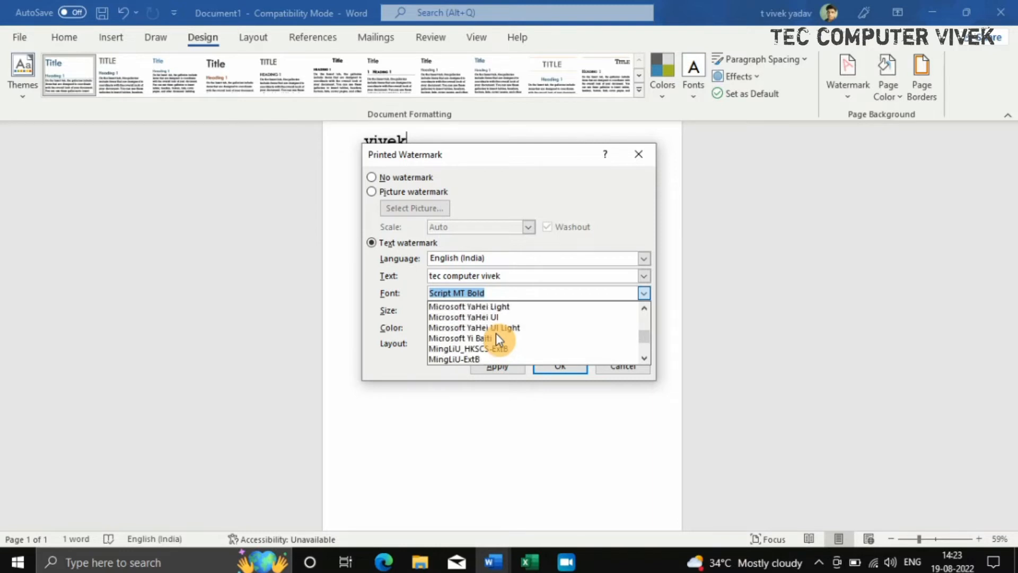
scroll(495, 333, up, 13)
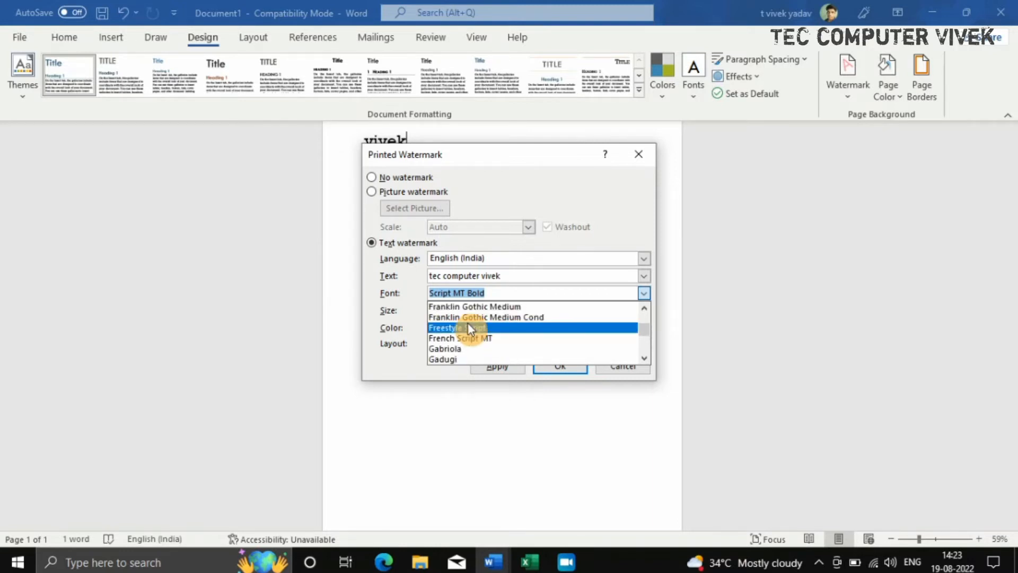
click(473, 308)
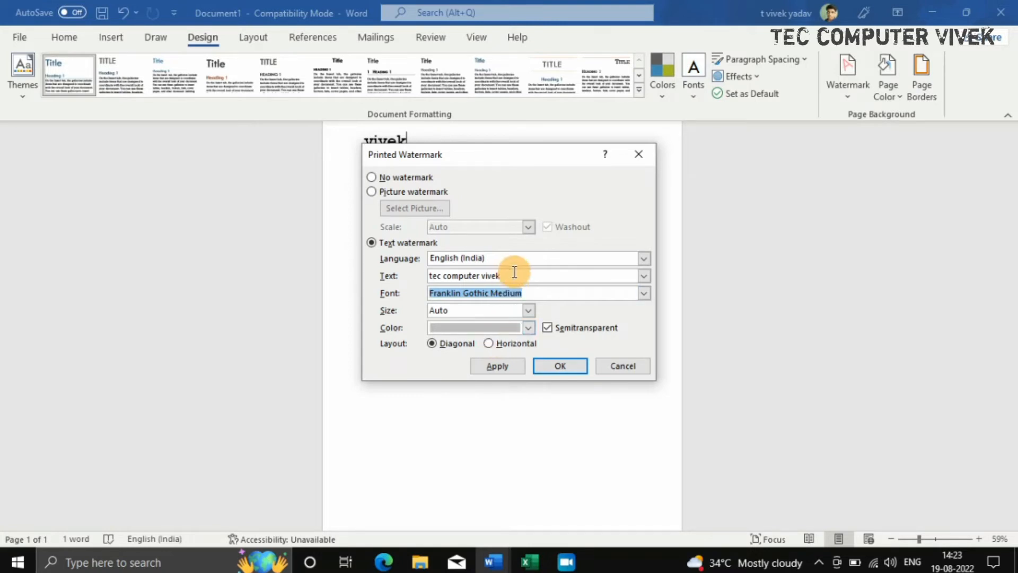
Color the text watermark orange, try the horizontal layout, return to diagonal, and insert the watermark on the page.
click(530, 327)
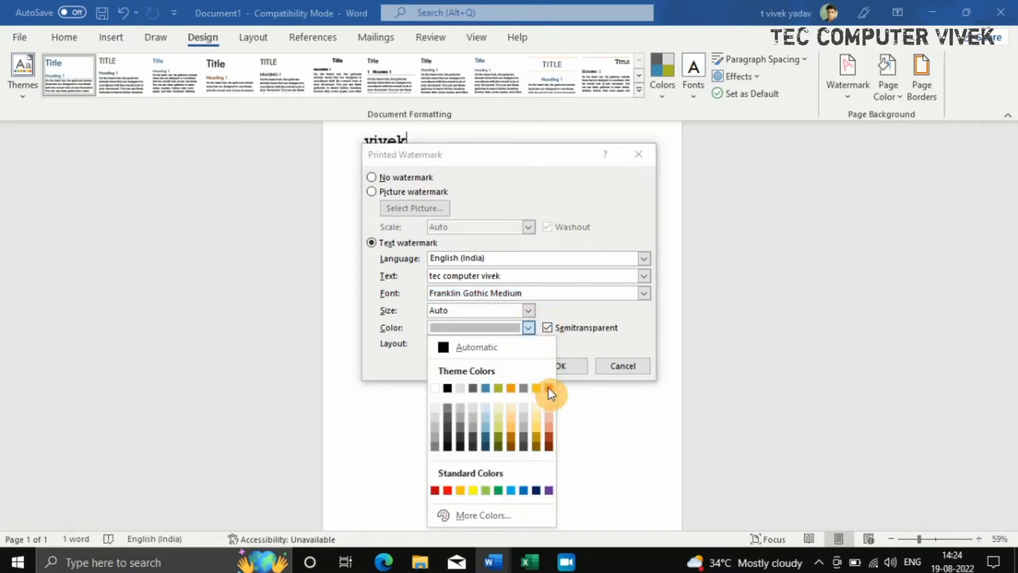
click(548, 388)
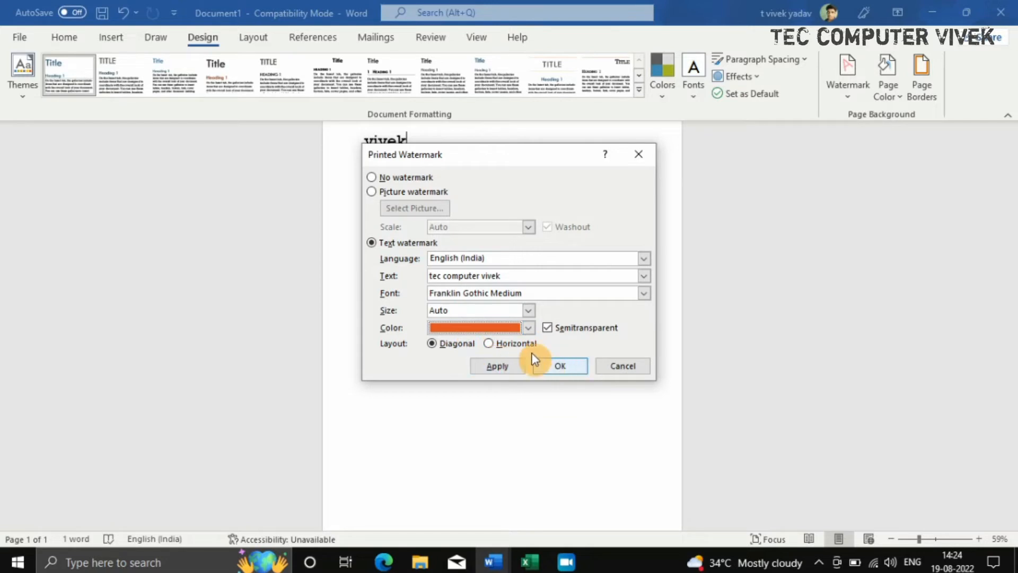
click(487, 343)
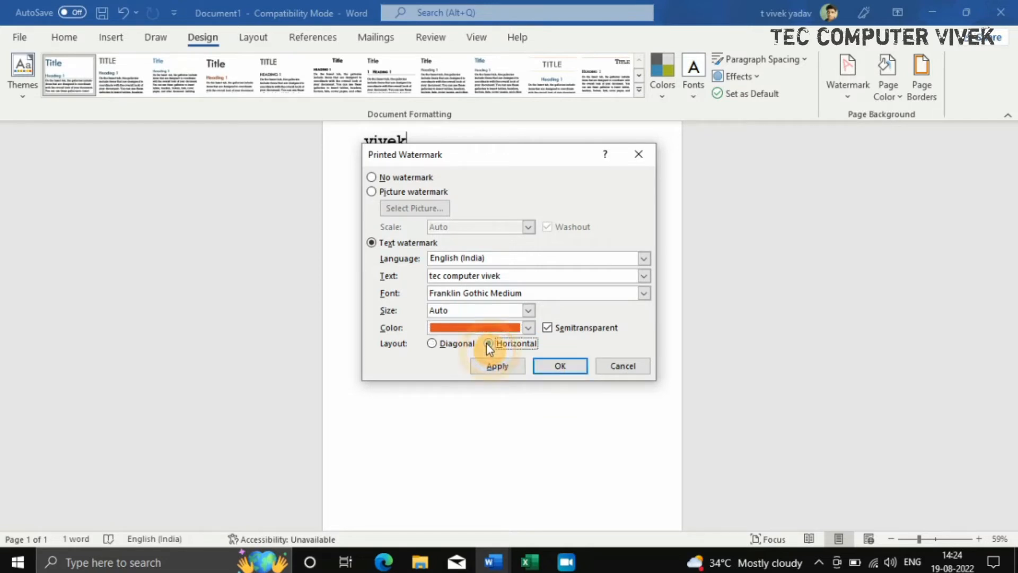
click(433, 343)
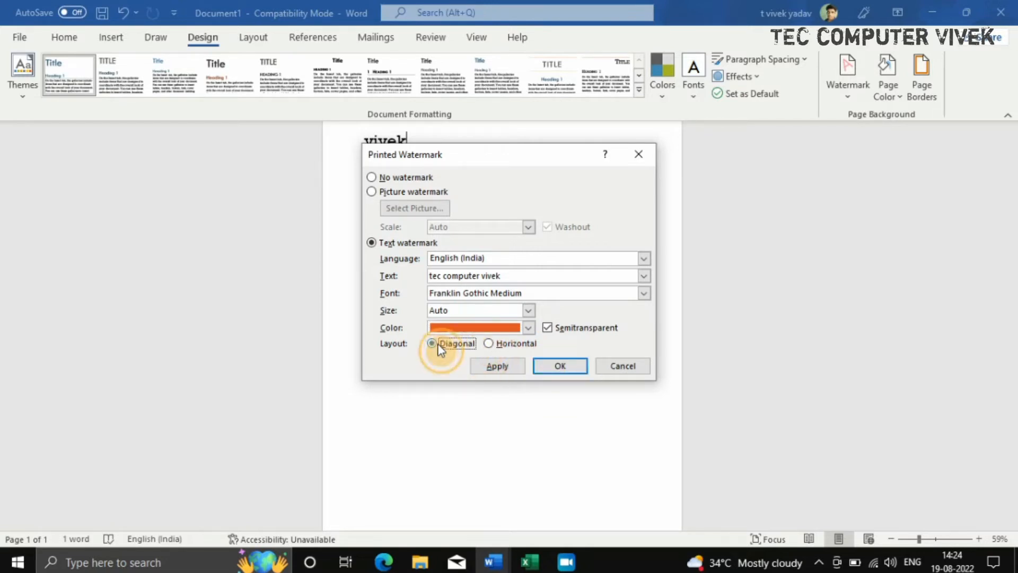
click(571, 363)
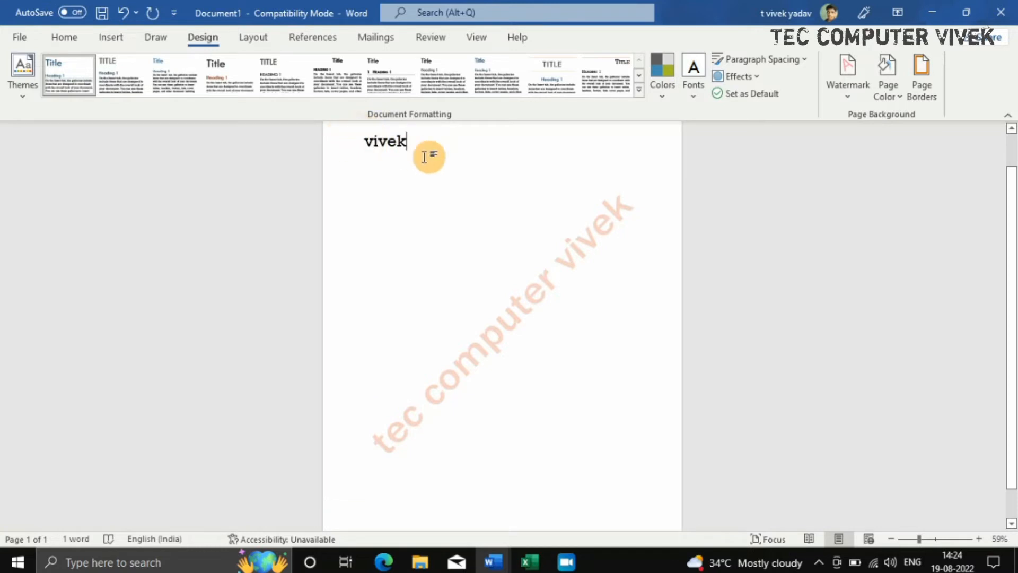
Delete the word at the top of the page and remove the custom text watermark.
drag(421, 150, 334, 150)
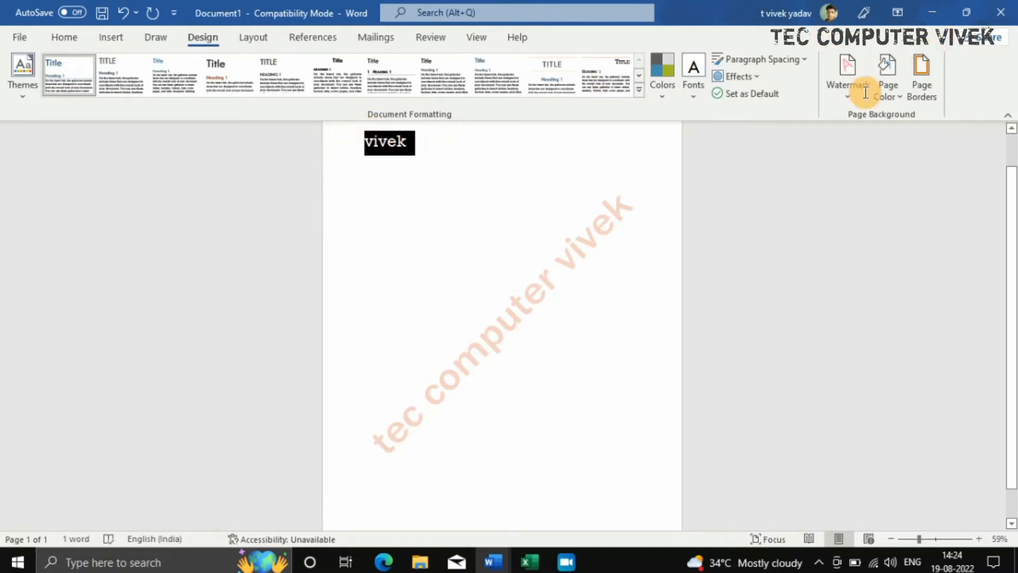
key(Delete)
click(848, 92)
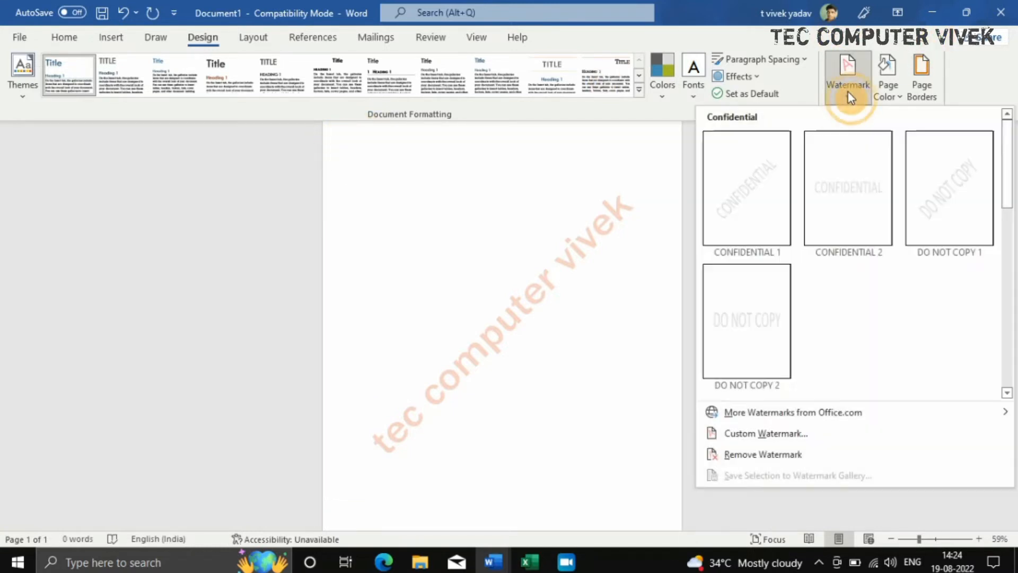
click(790, 455)
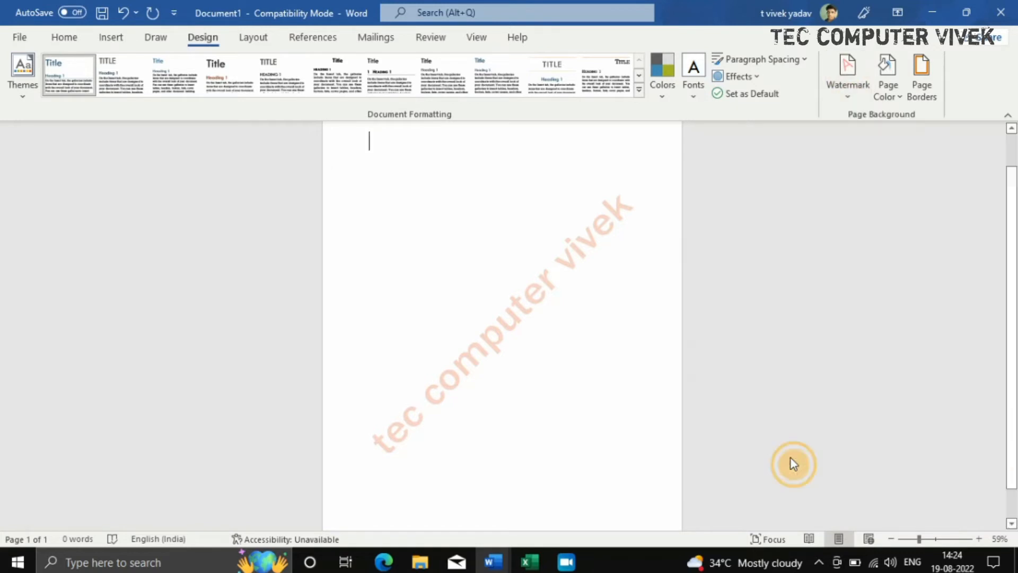
Try to apply a solid ½ pt page border to the whole document with the border setting left at None.
click(935, 88)
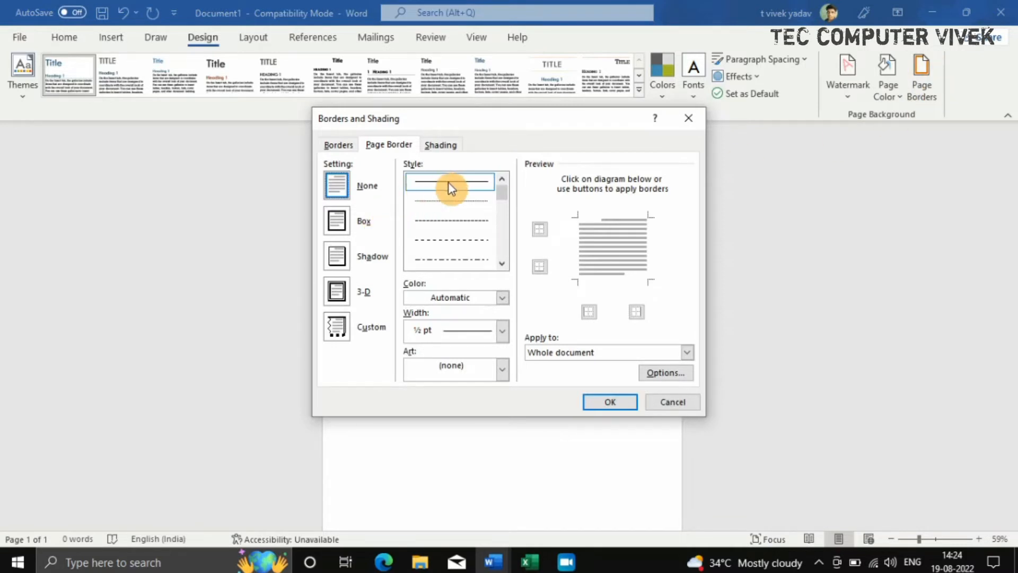
click(615, 402)
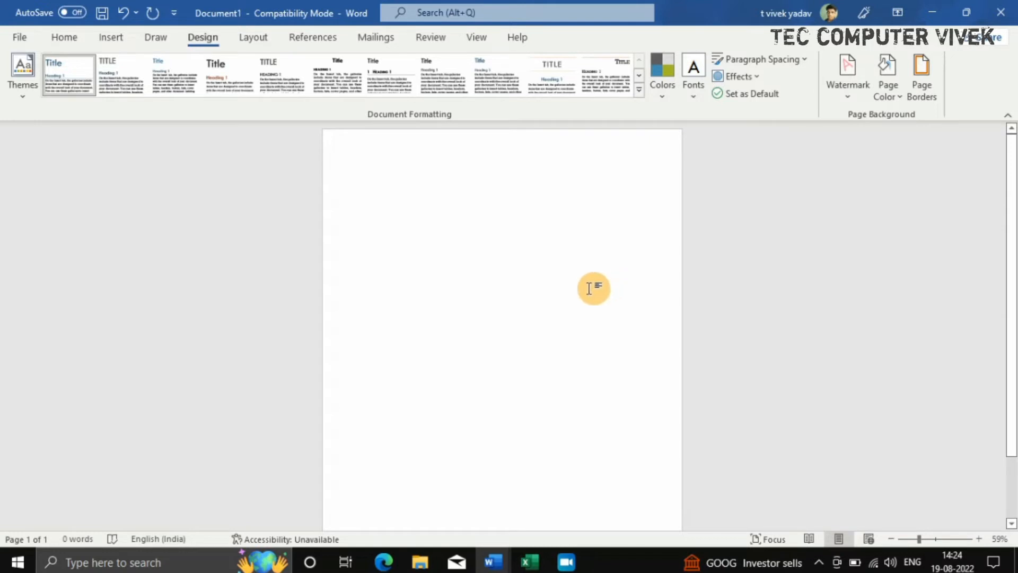
click(920, 79)
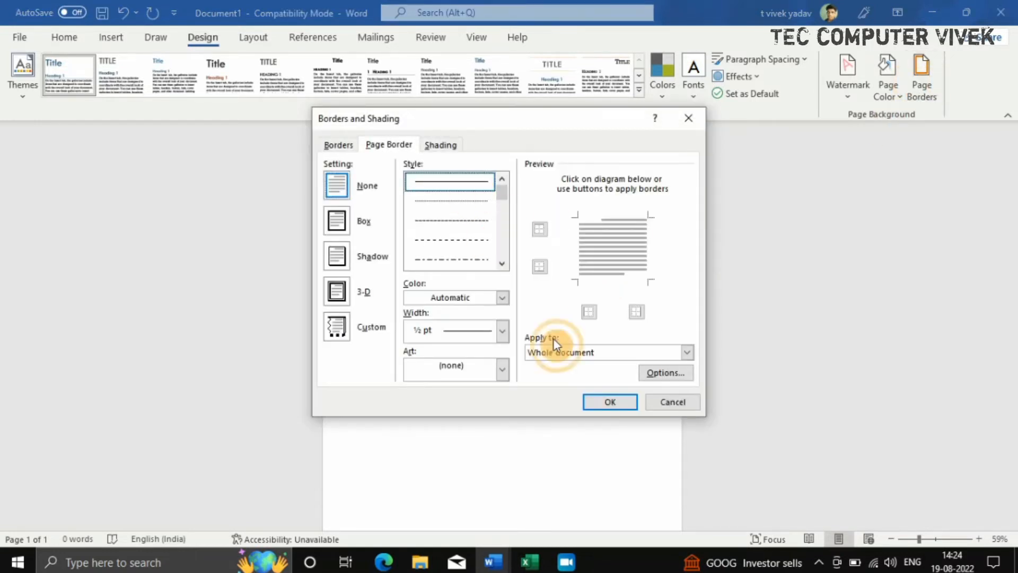
click(604, 403)
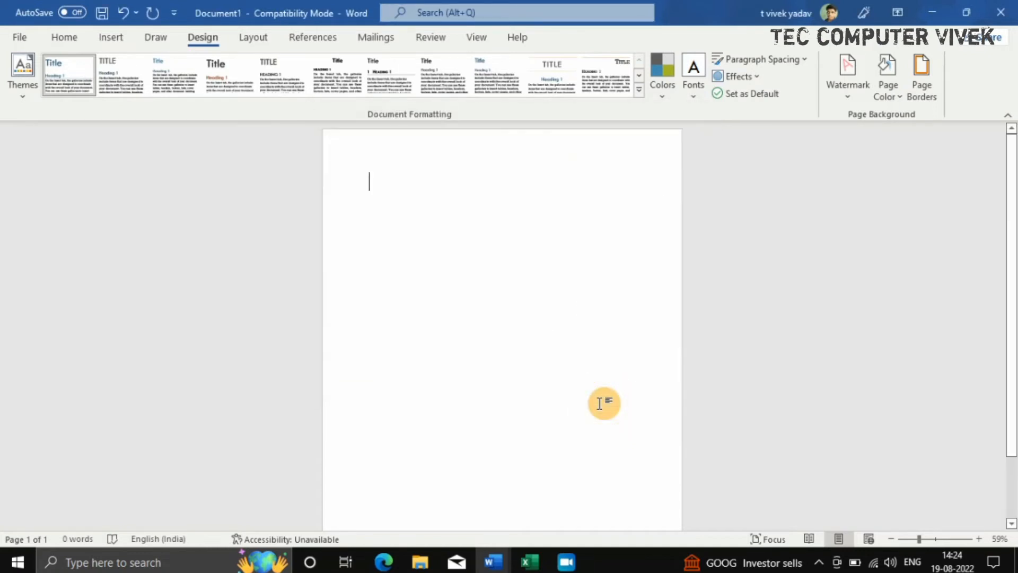
scroll(604, 399, down, 1)
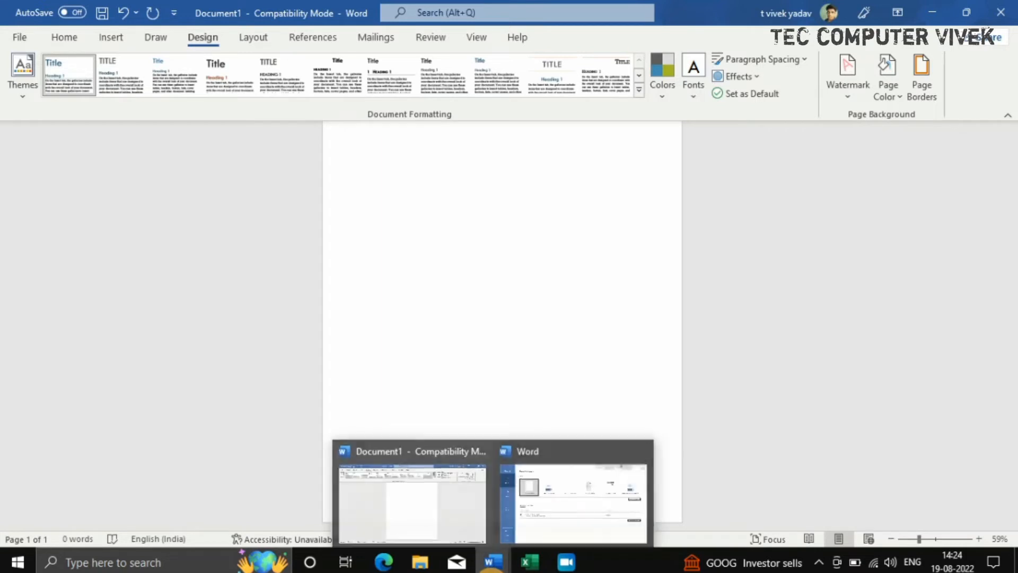
scroll(548, 336, up, 2)
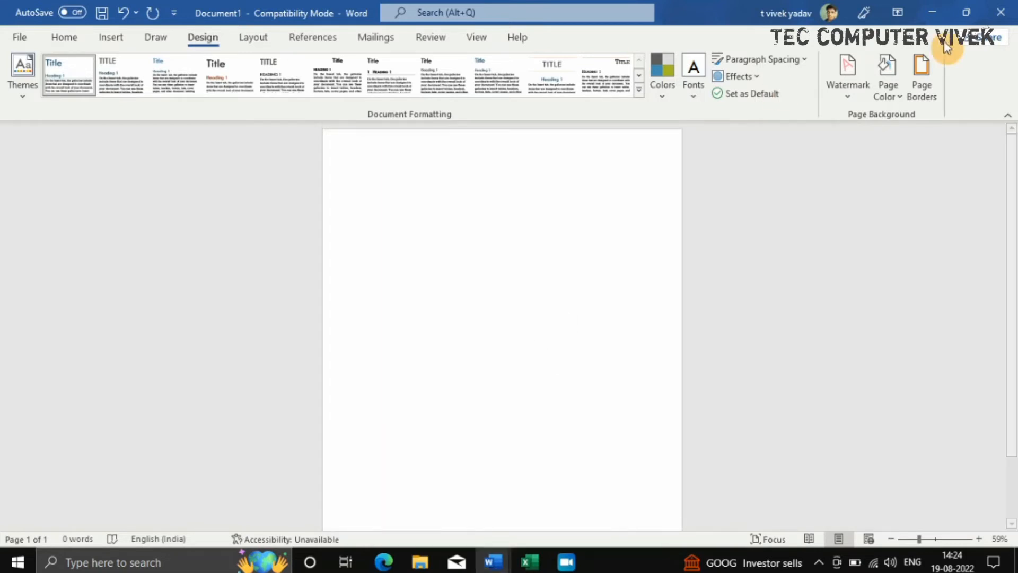
Add a solid ½ pt box border around the page for the whole document and check it along the entire page.
click(924, 91)
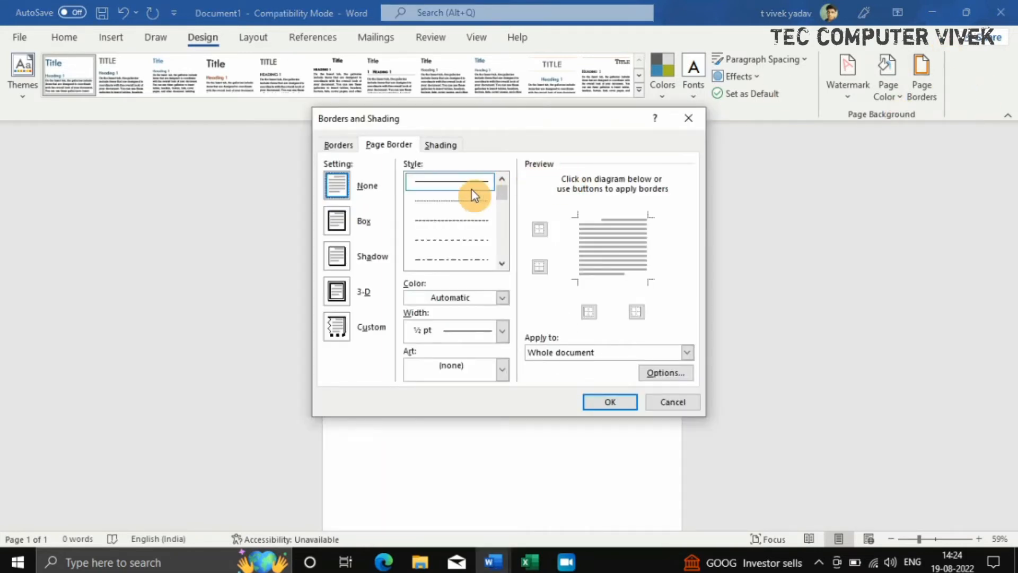
click(453, 202)
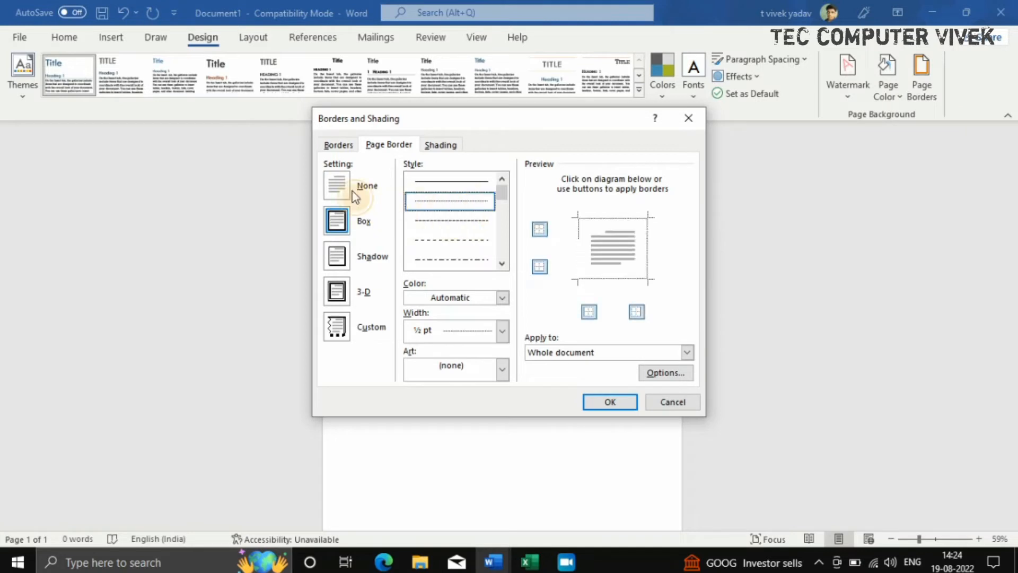
click(351, 192)
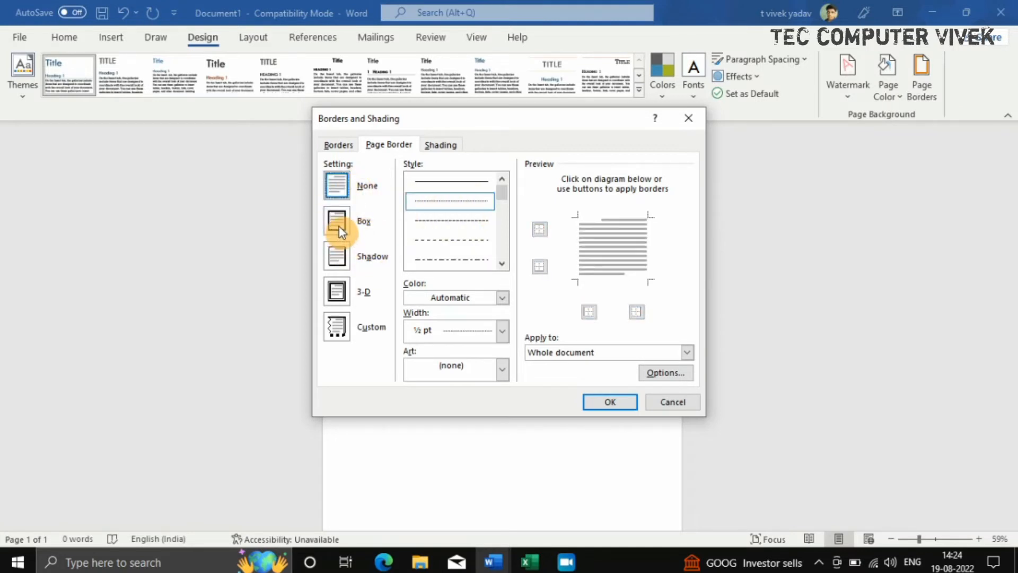
click(461, 181)
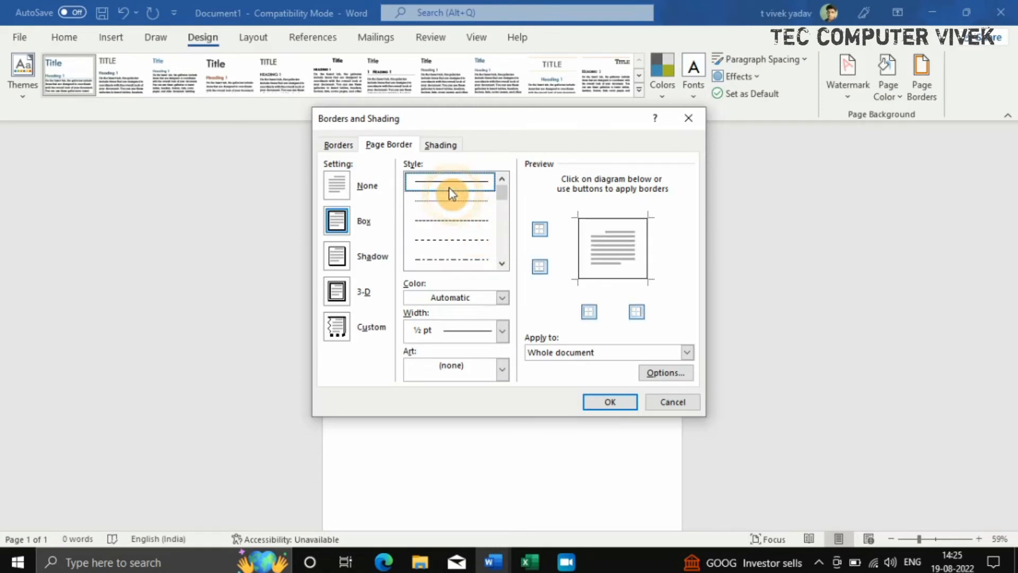
click(609, 402)
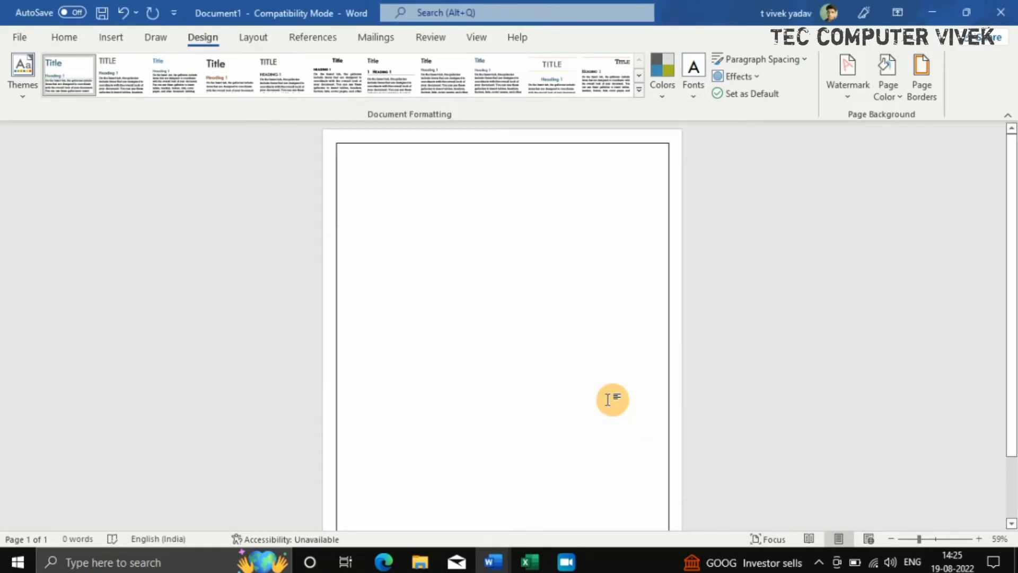
scroll(626, 424, down, 3)
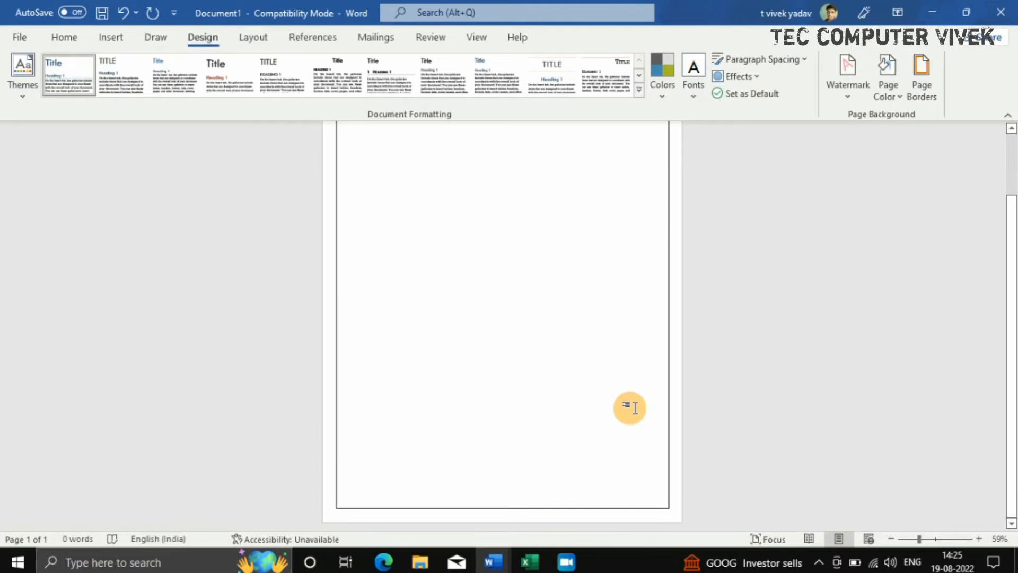
scroll(630, 407, up, 3)
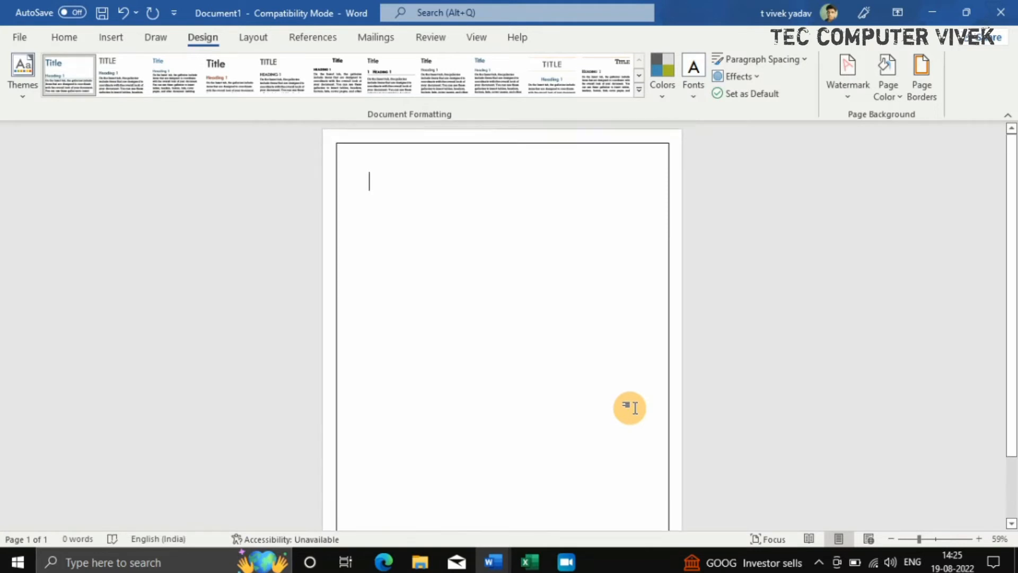
Change the page border to the fine dotted line style and inspect it up close and across the whole page.
click(928, 76)
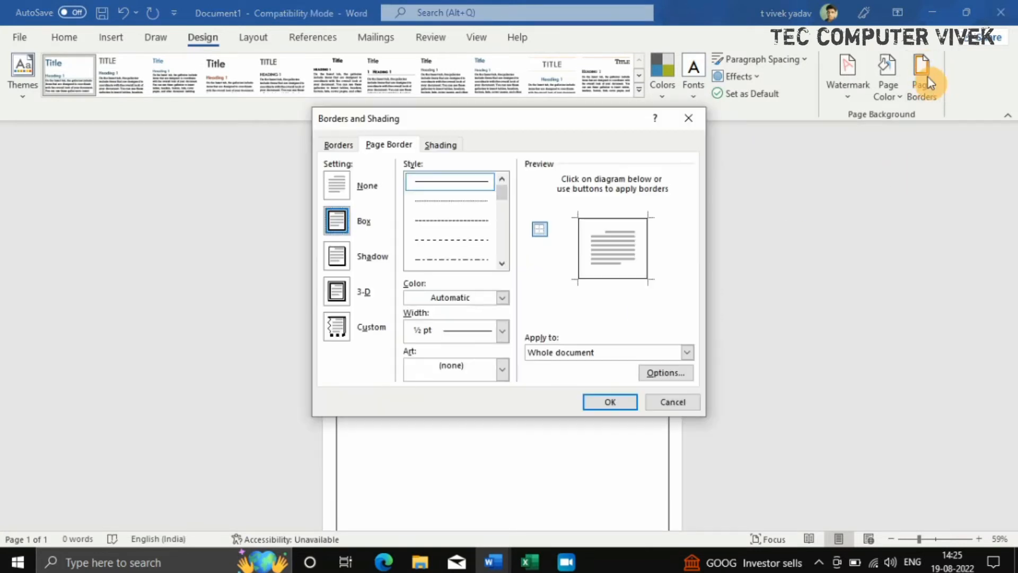
click(447, 200)
click(603, 401)
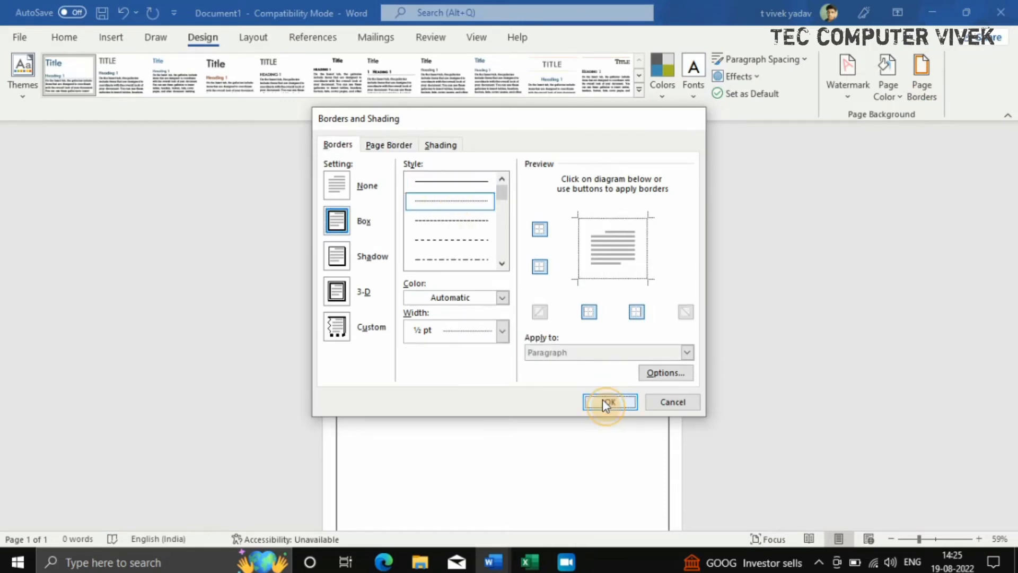
click(943, 539)
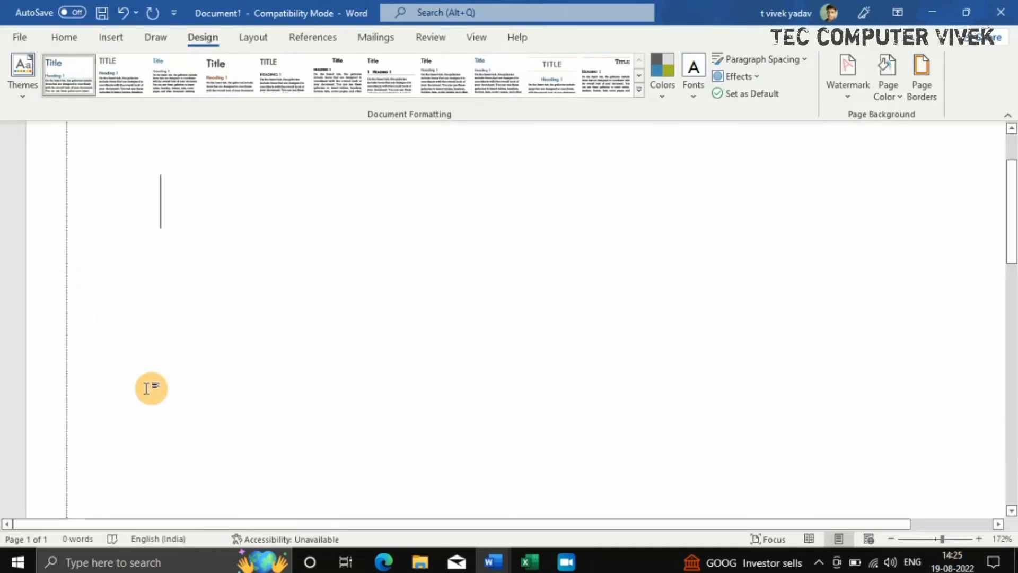
scroll(86, 382, up, 3)
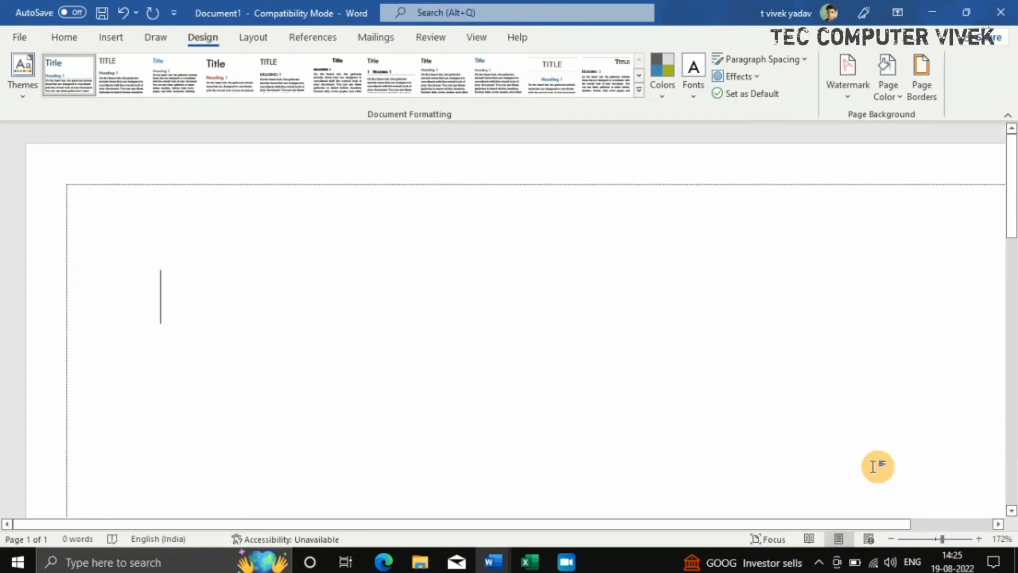
click(914, 538)
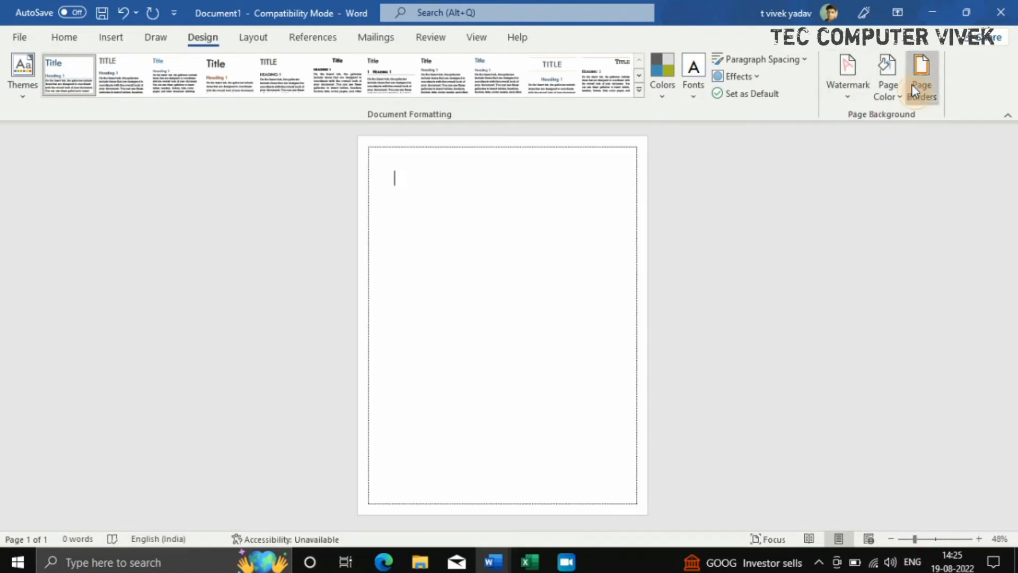
Change the page border to the double-line style at ½ pt for the whole document and inspect it at 100% zoom.
click(911, 84)
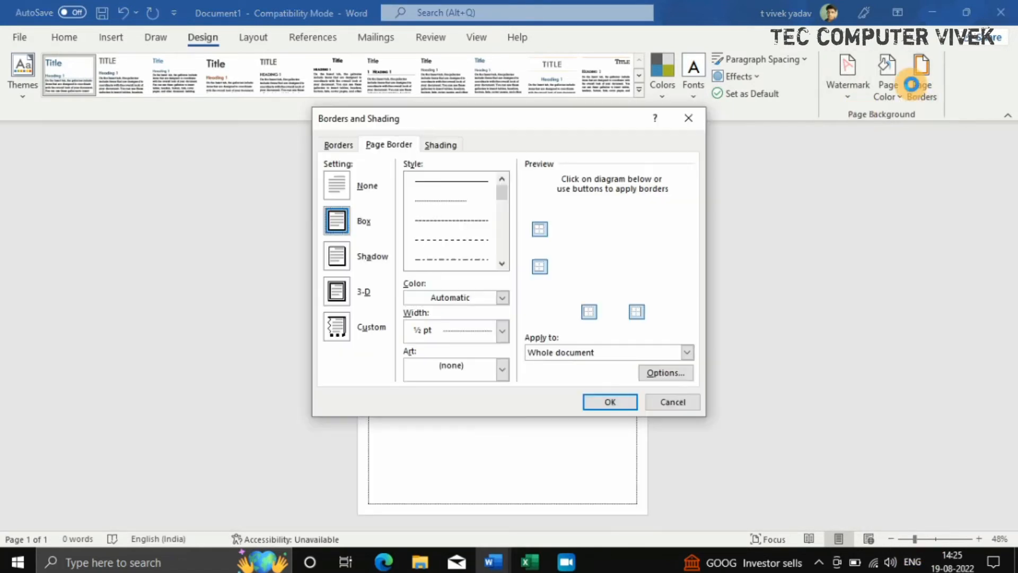
scroll(458, 249, down, 2)
click(456, 242)
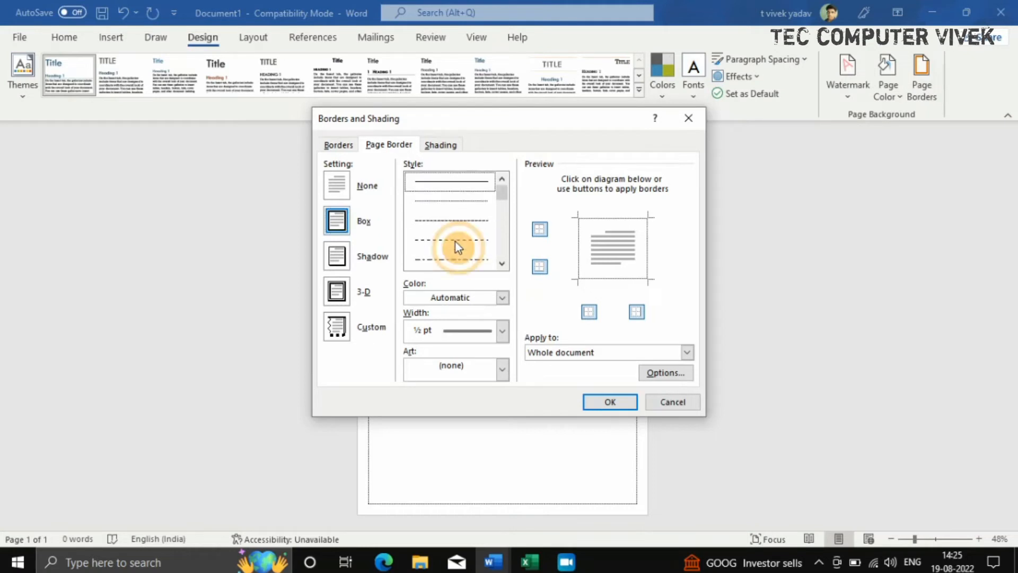
click(603, 398)
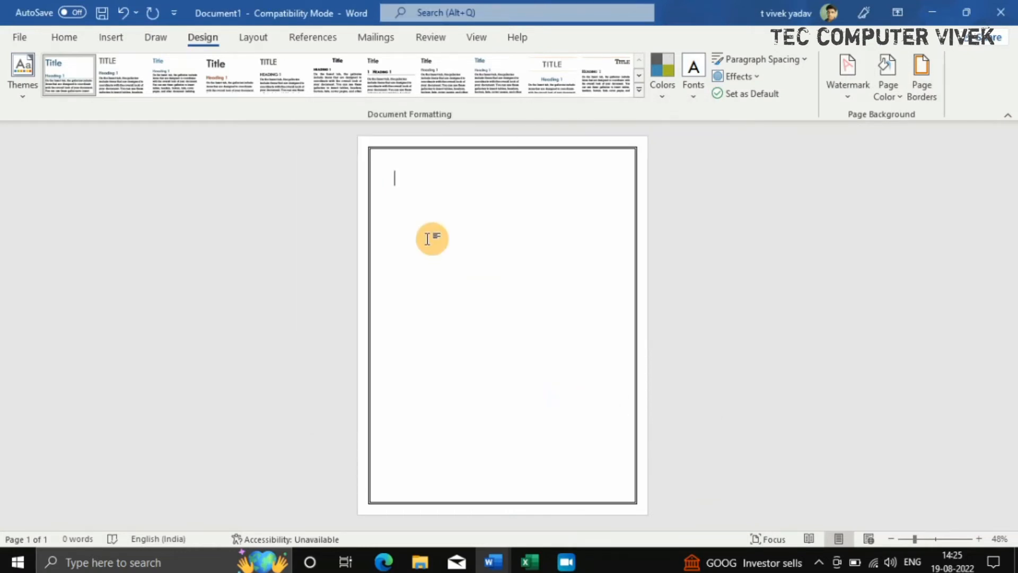
click(936, 538)
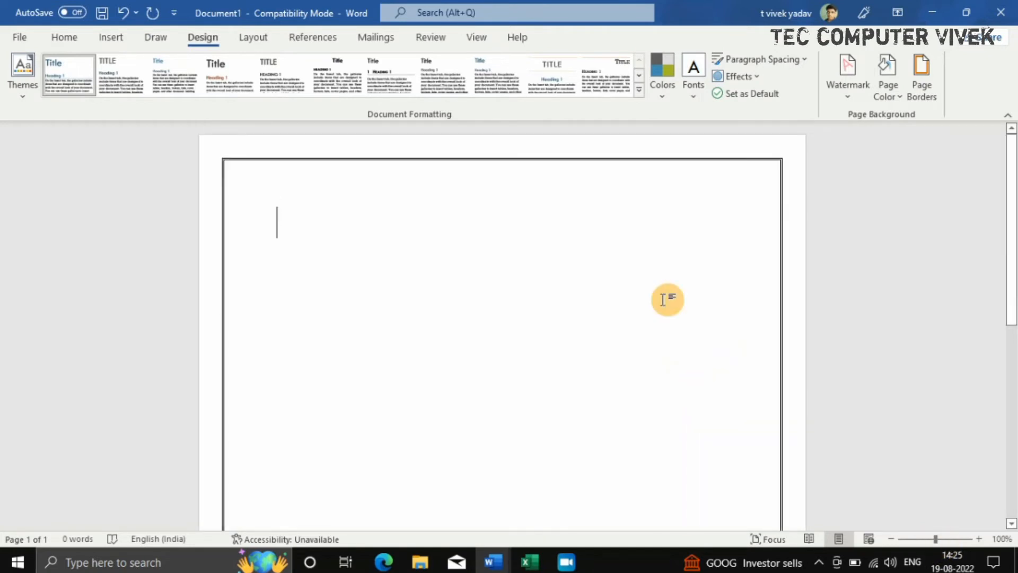
Apply a 3 pt grey-and-black banded page border with the Shadow setting and check it along the whole page.
click(920, 64)
scroll(488, 241, down, 3)
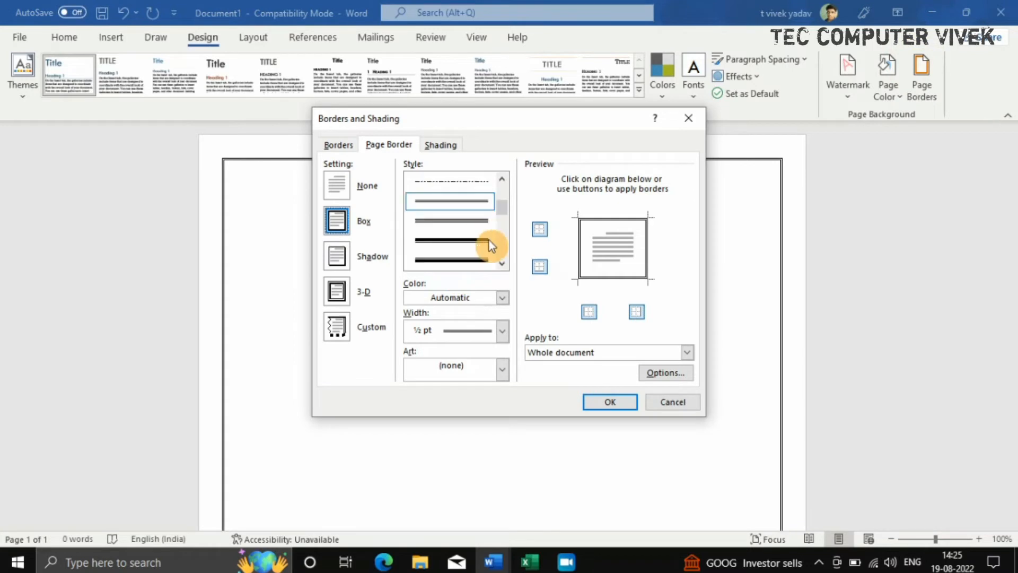
scroll(466, 240, down, 4)
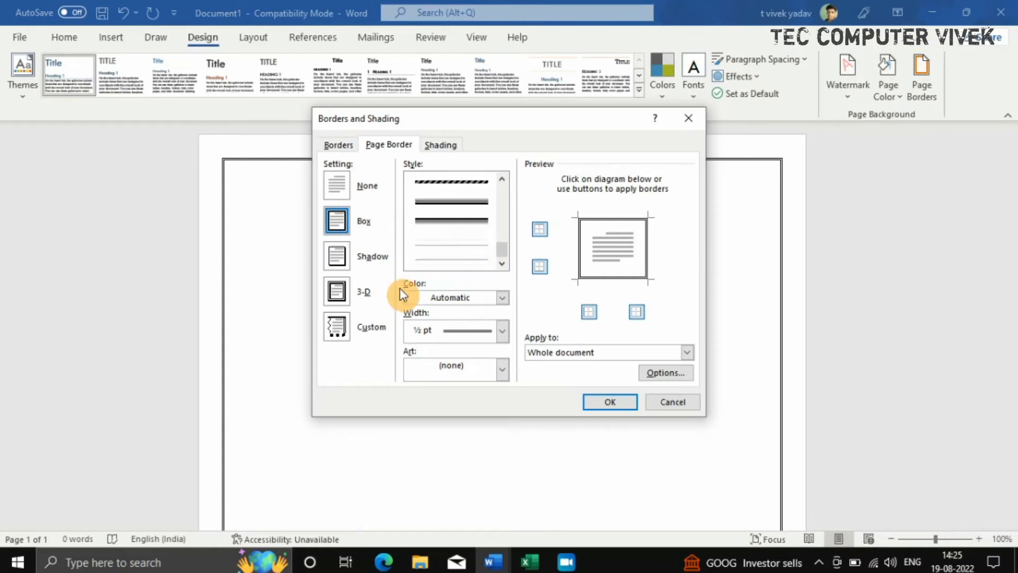
click(348, 256)
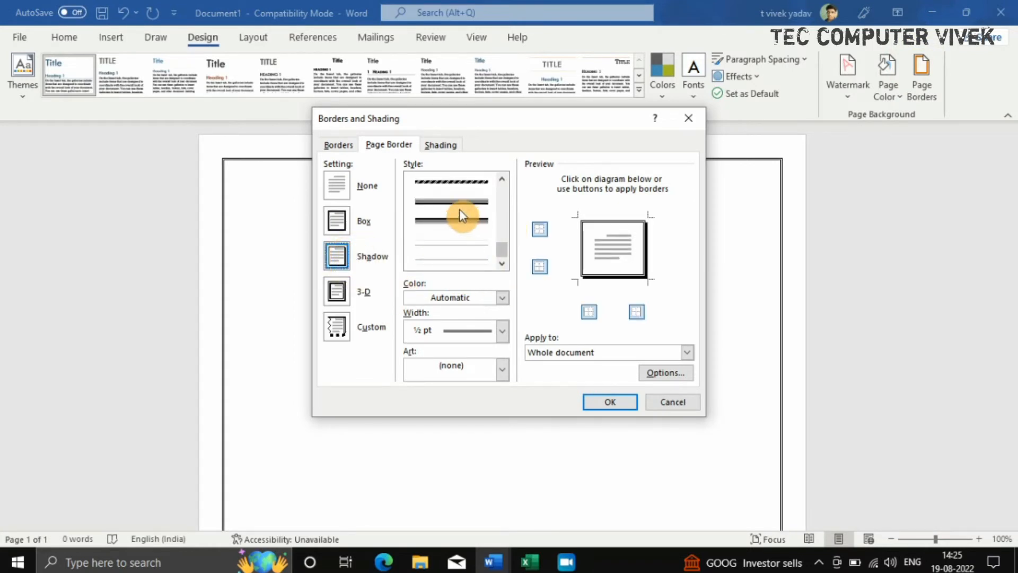
scroll(460, 206, up, 1)
click(489, 249)
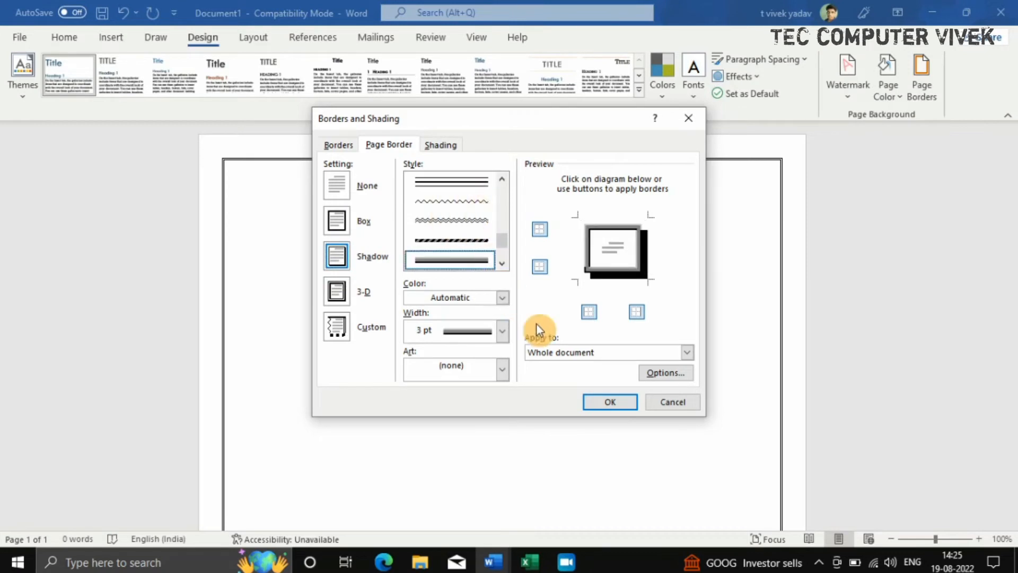
click(610, 403)
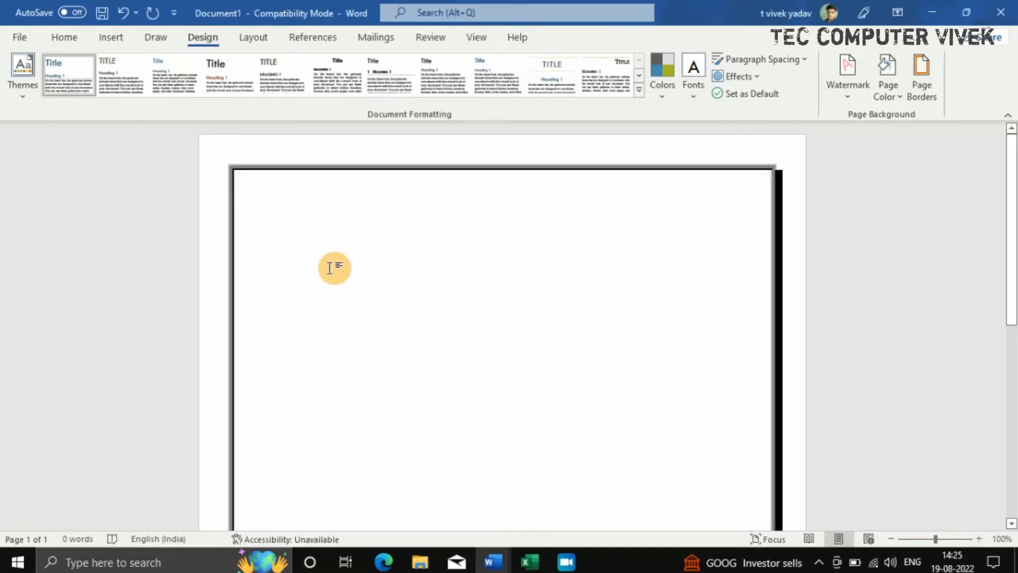
scroll(447, 295, down, 5)
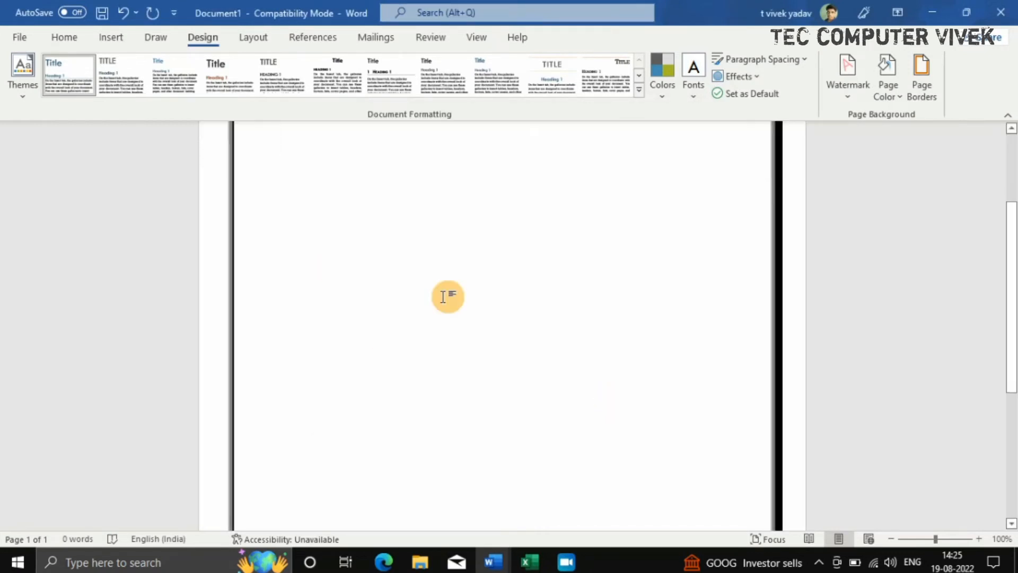
click(921, 536)
click(911, 535)
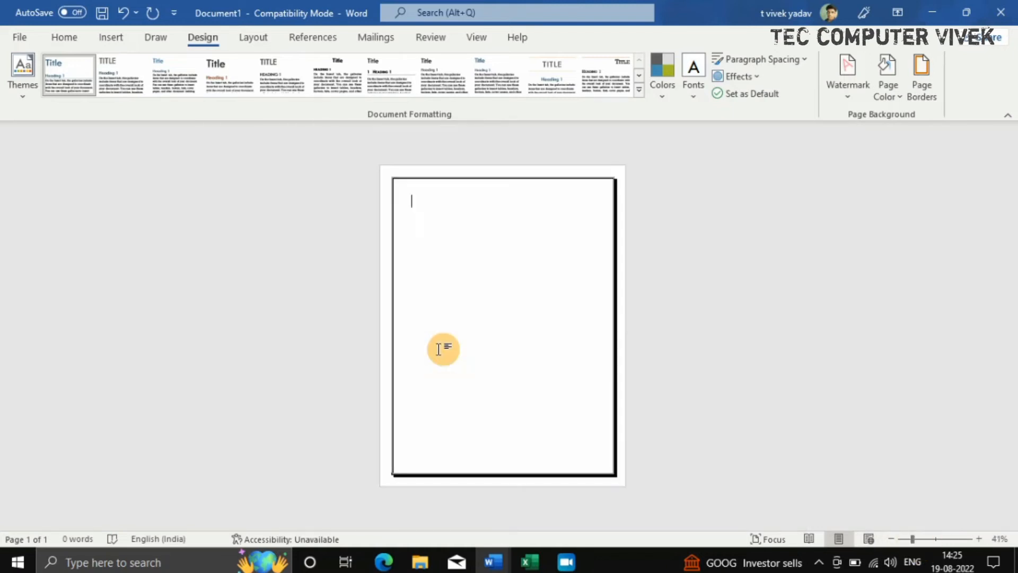
Replace the shadowed page border with a plain double-line box border.
click(926, 74)
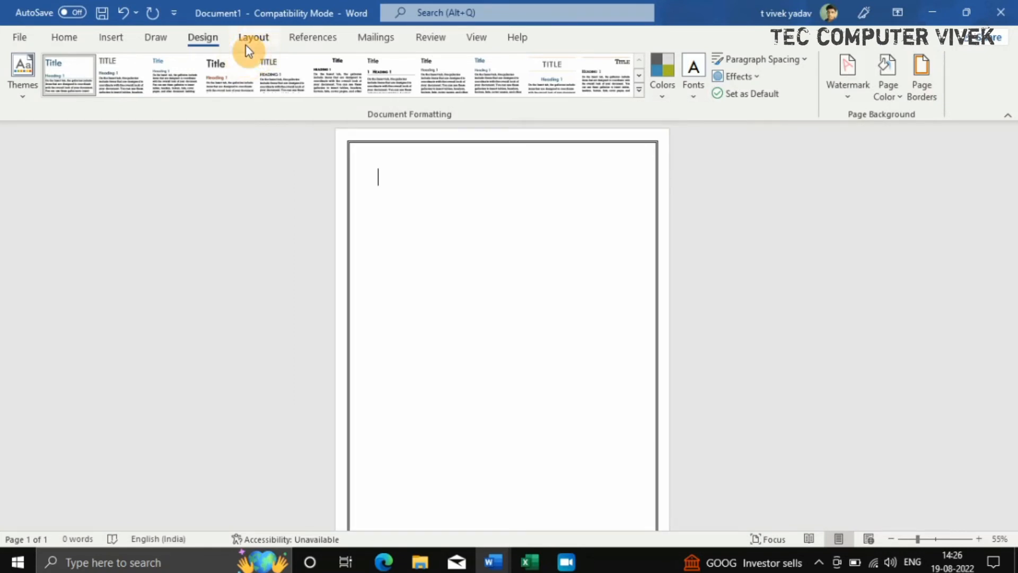
Look through the preset page margins without applying any of them.
click(246, 45)
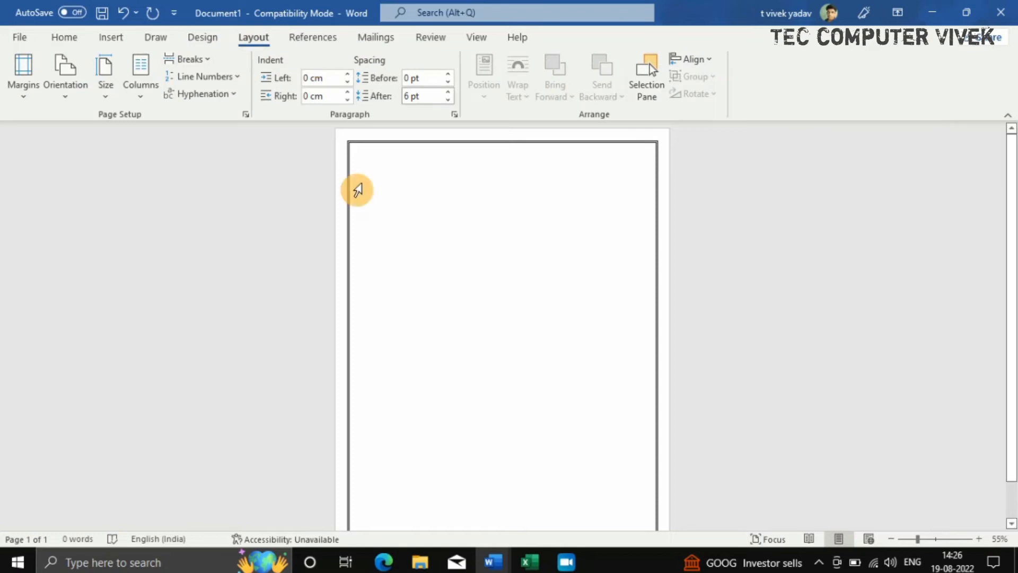
click(552, 221)
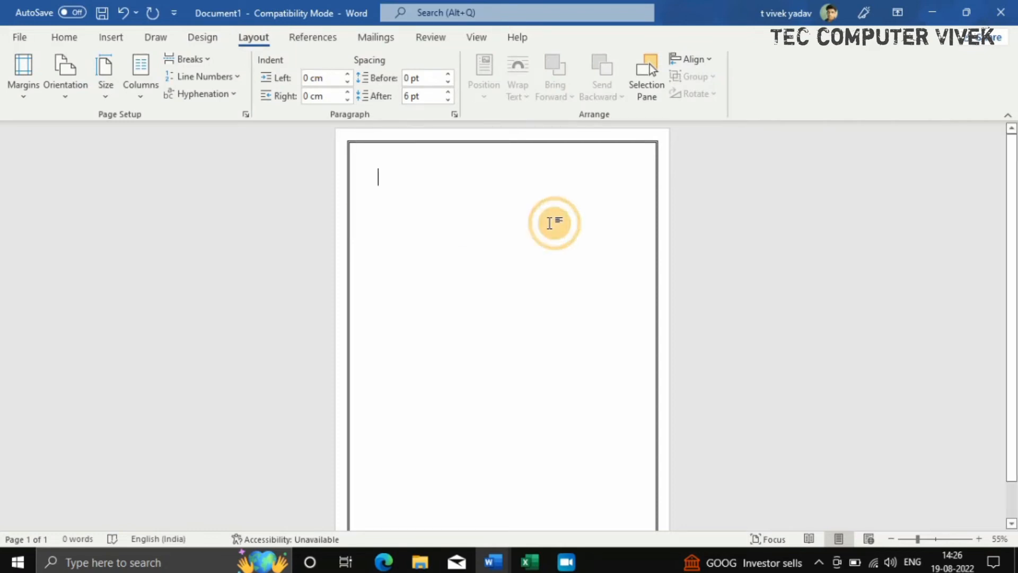
click(34, 97)
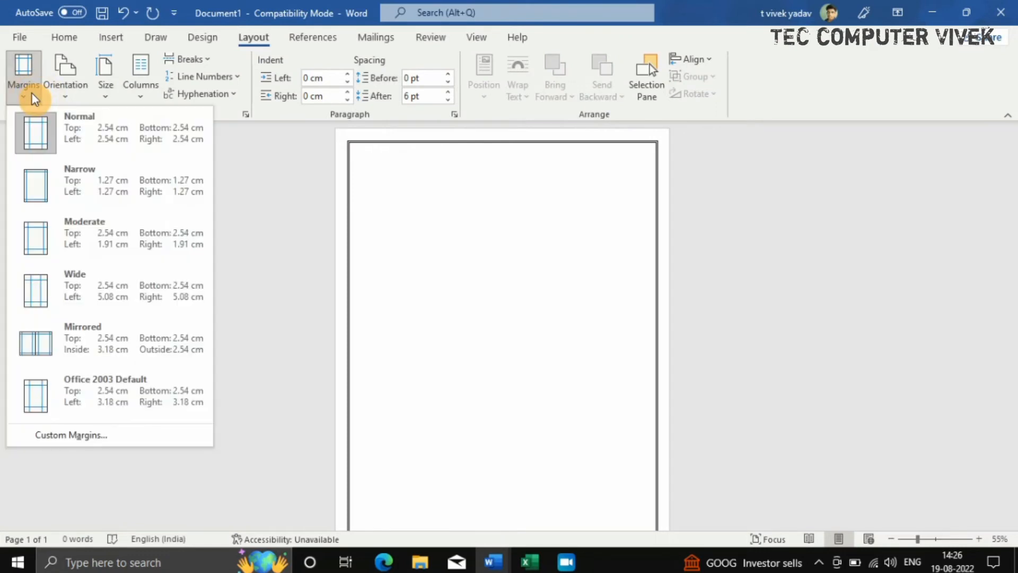
click(297, 181)
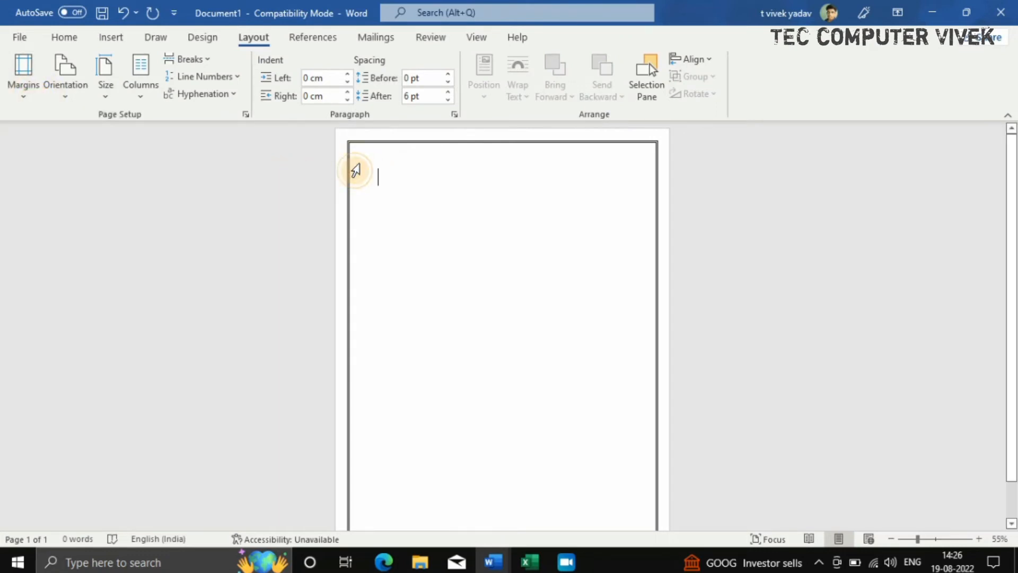
Enter the sample text "fgdfgdfg" at the top of the page and highlight it to check where the left margin starts.
click(355, 169)
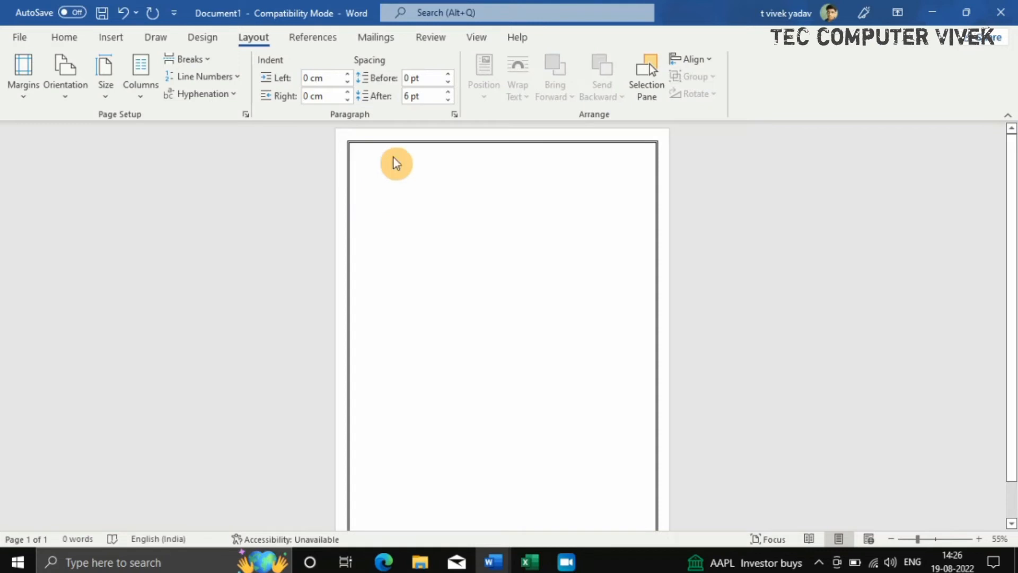
text(fgdfg)
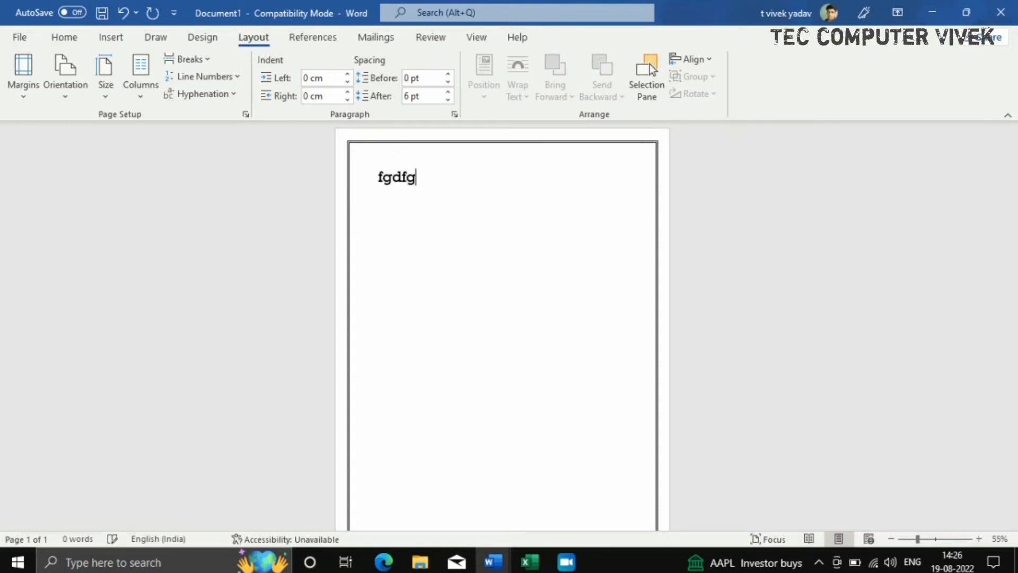
text(dfg)
drag(450, 182, 378, 184)
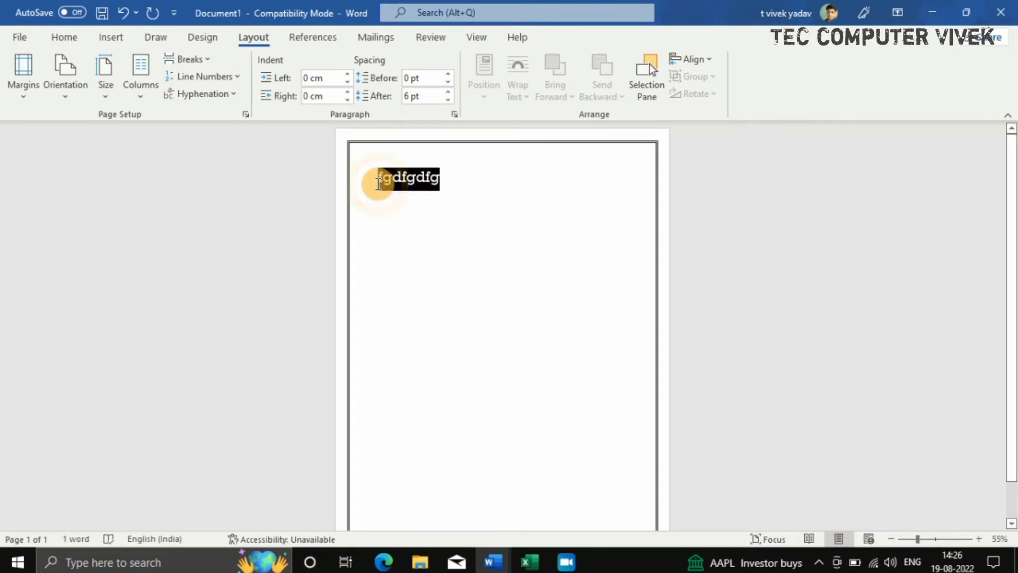
click(374, 194)
click(455, 217)
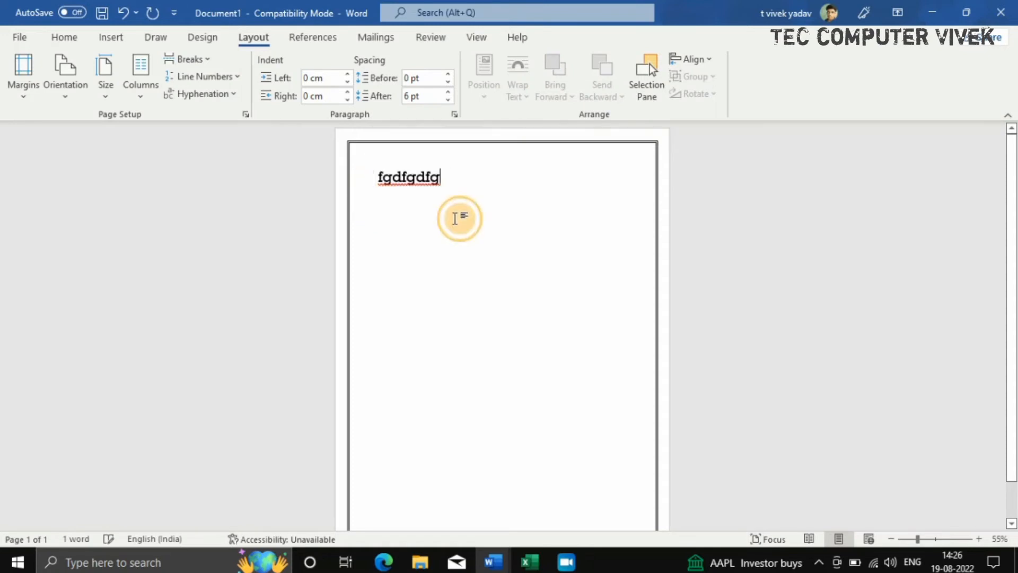
drag(451, 183, 376, 188)
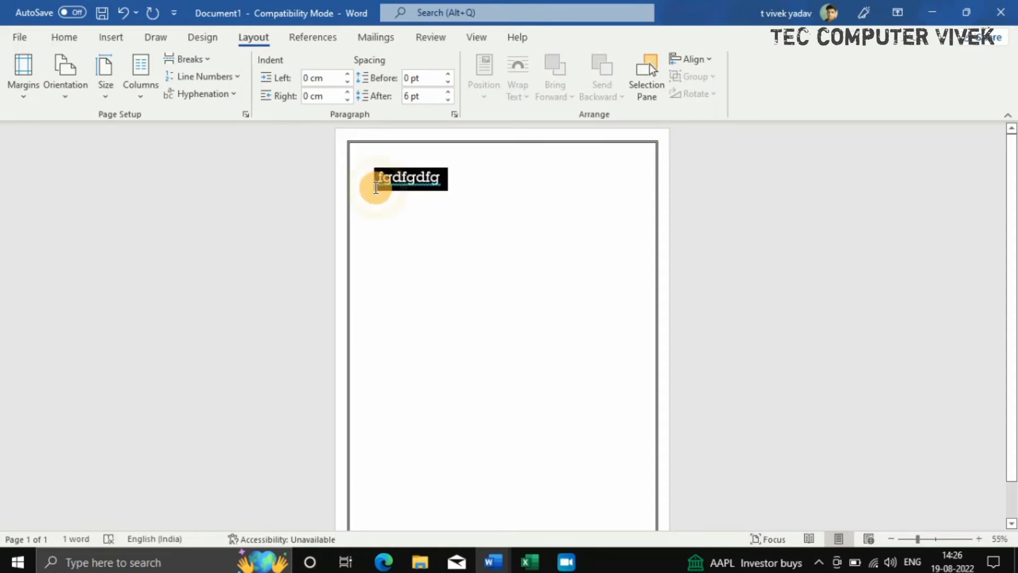
click(429, 215)
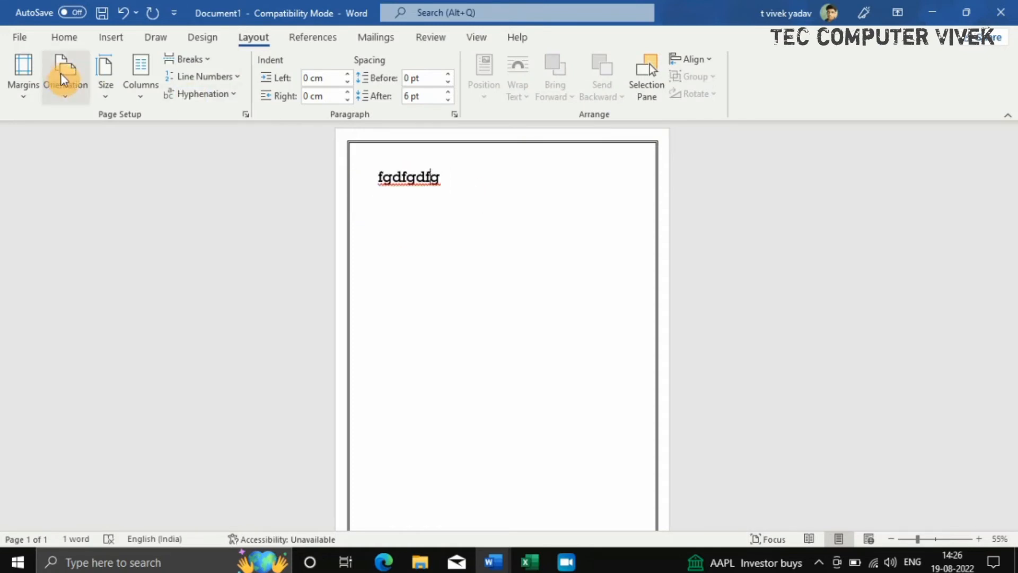
Apply the Wide margin preset to the page and place the cursor in front of the sample word.
click(27, 99)
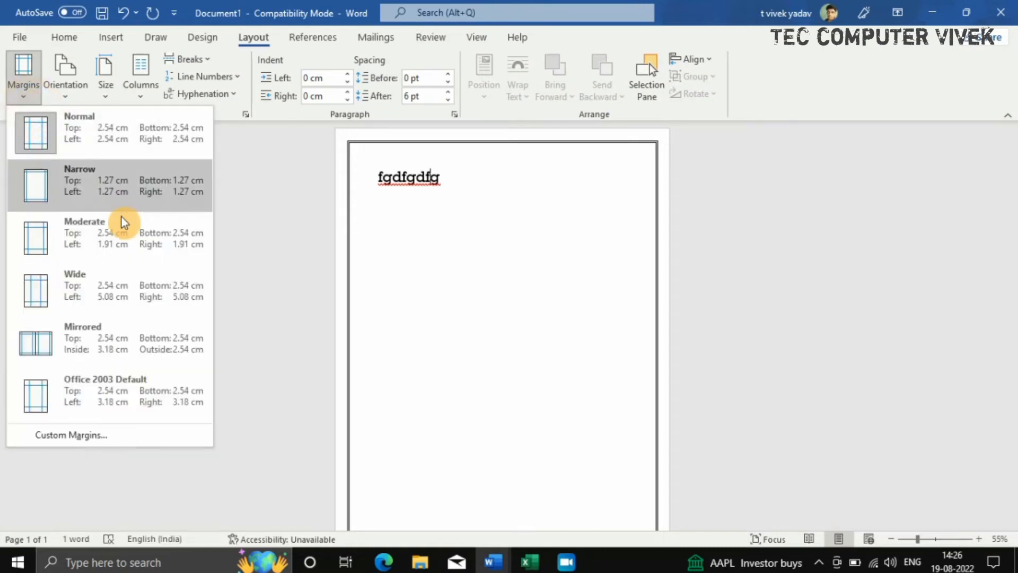
click(98, 291)
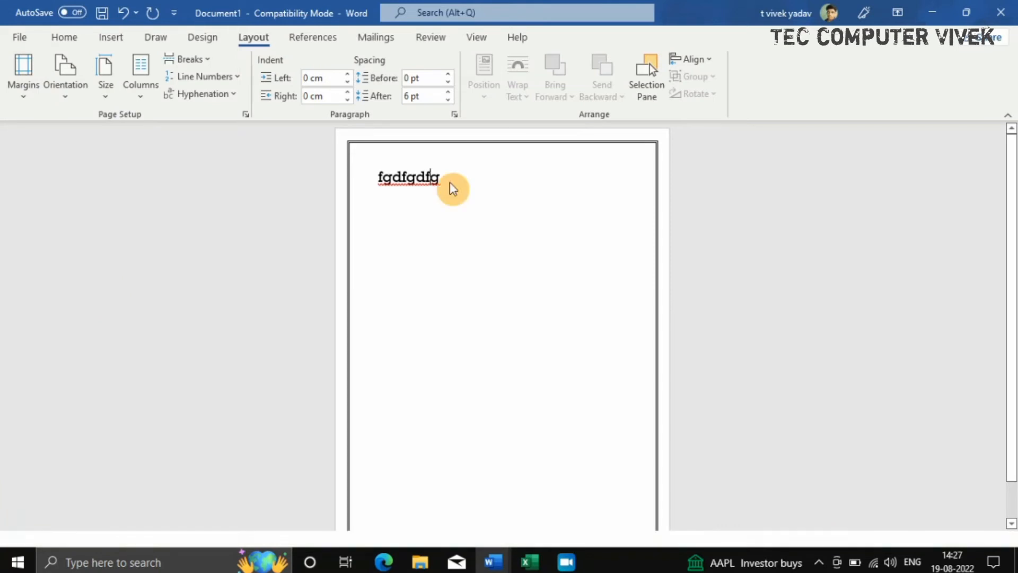
click(414, 185)
key(BackSpace)
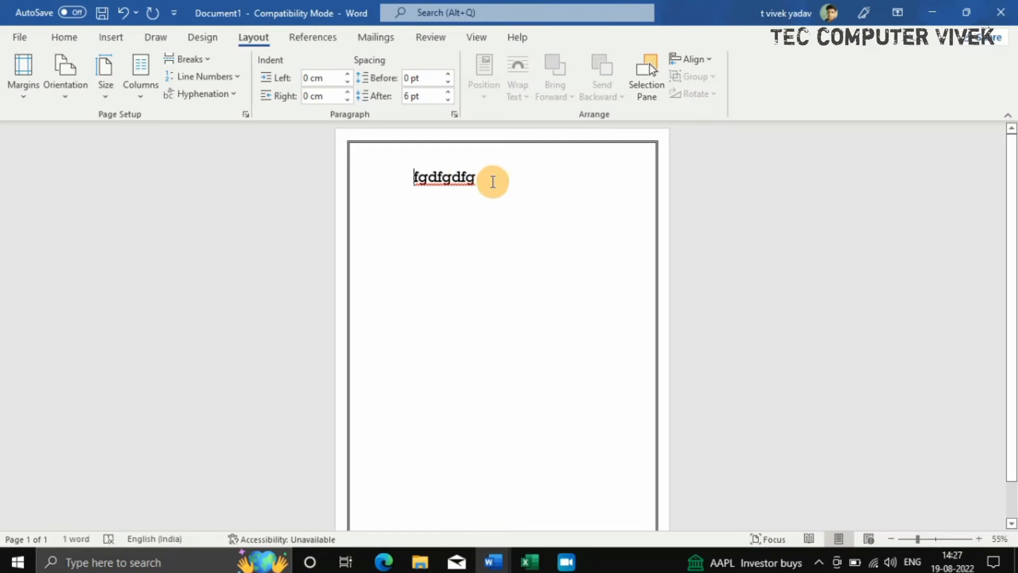
Move the sample word down with blank lines above it and remove those blank lines again.
key(Return)
key(Return)
key(Return)
key(Return)
key(Return)
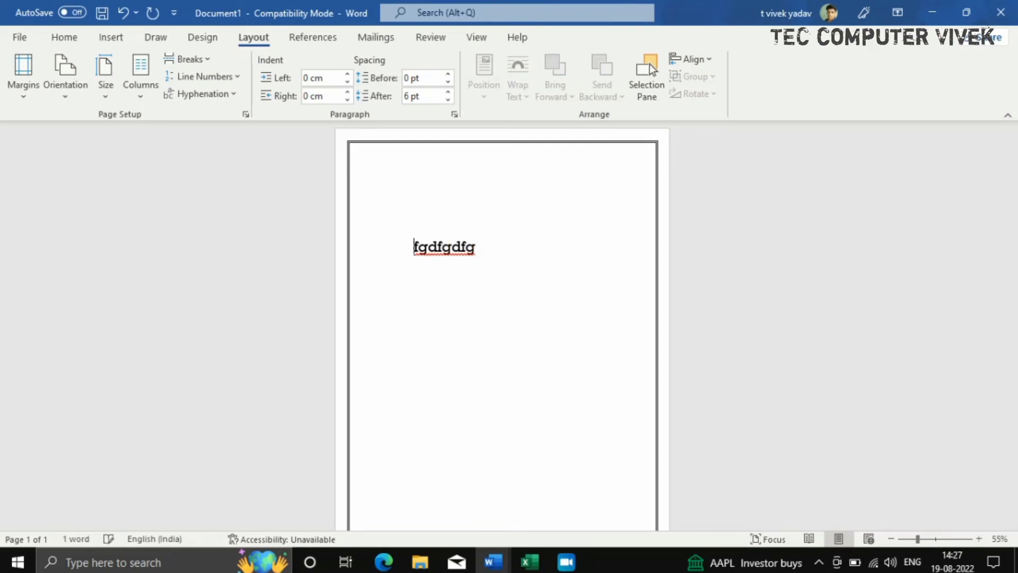
key(BackSpace)
key(BackSpace)
key(BackSpace)
key(BackSpace)
key(BackSpace)
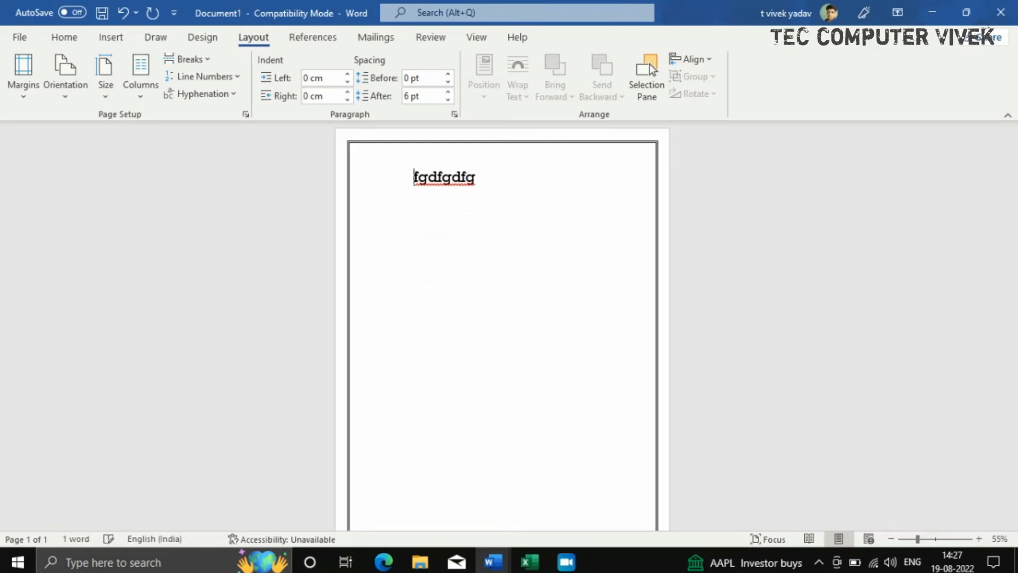
Extend the sample text with repeated "v" characters until it wraps onto a third line, and highlight it to check the margins.
click(495, 181)
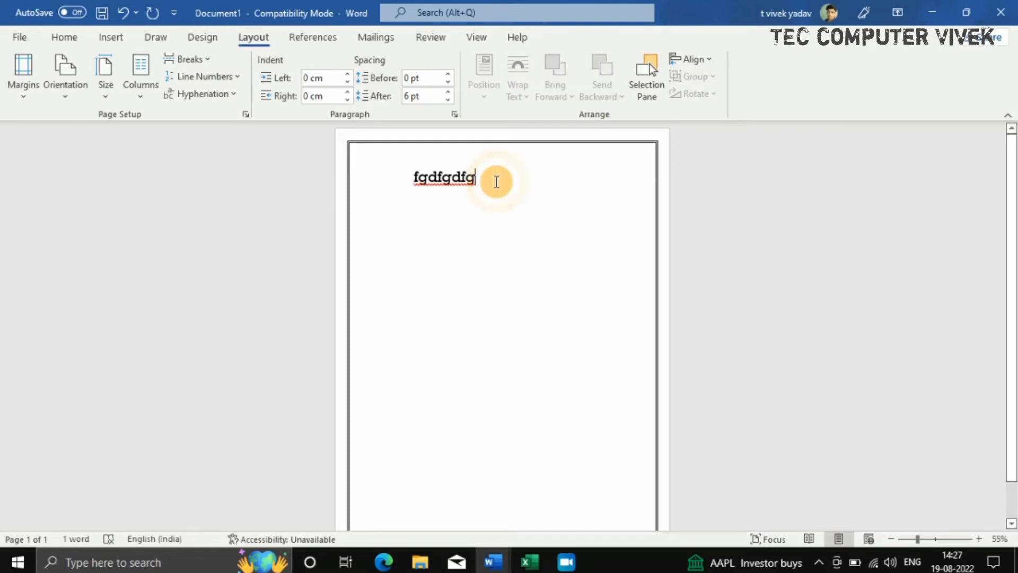
text(vvvvvvvvvvvvvvvvvvvvvvvvvvvvvvvvvv)
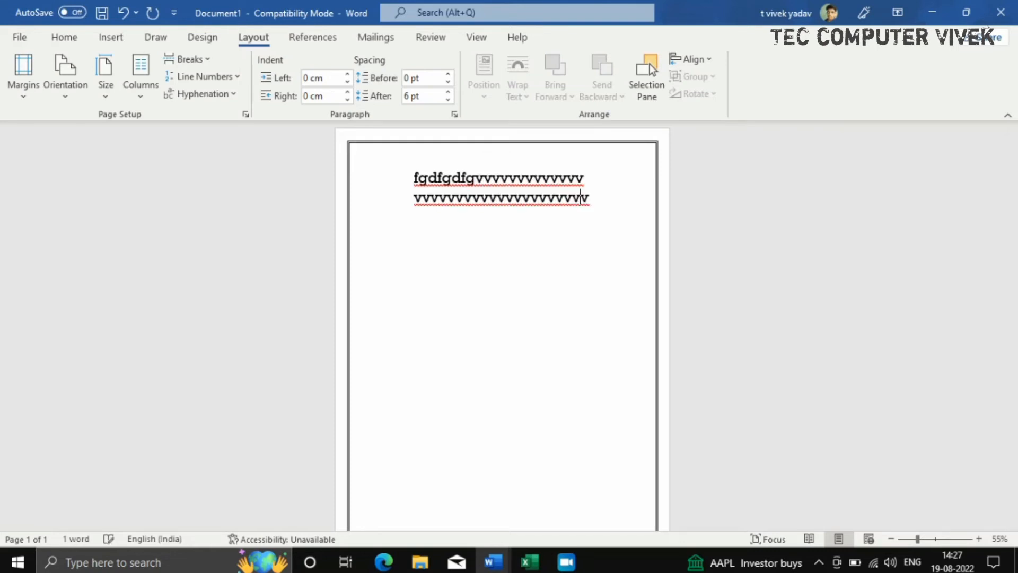
text(vvvvvvv)
drag(492, 227, 423, 163)
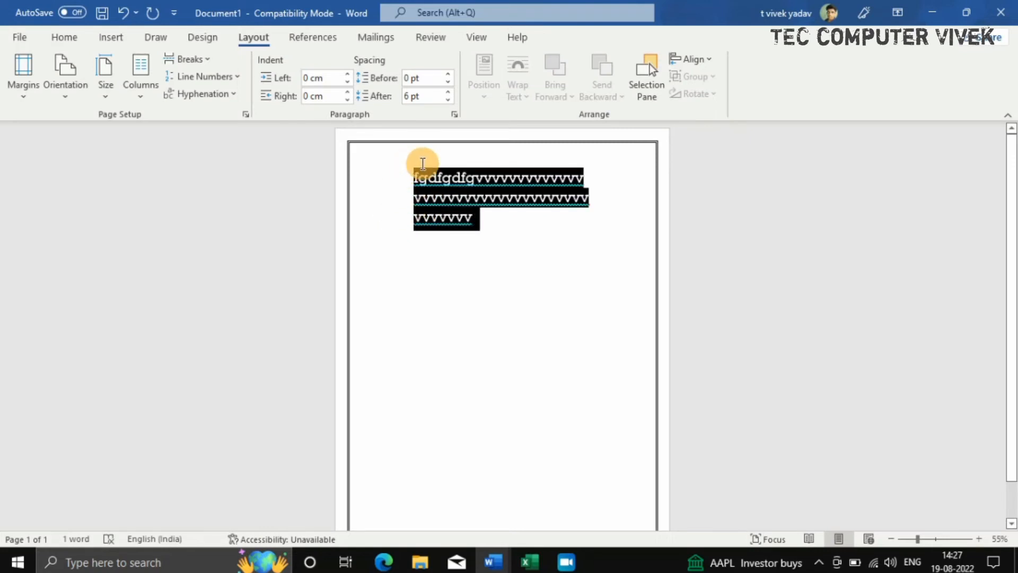
click(477, 236)
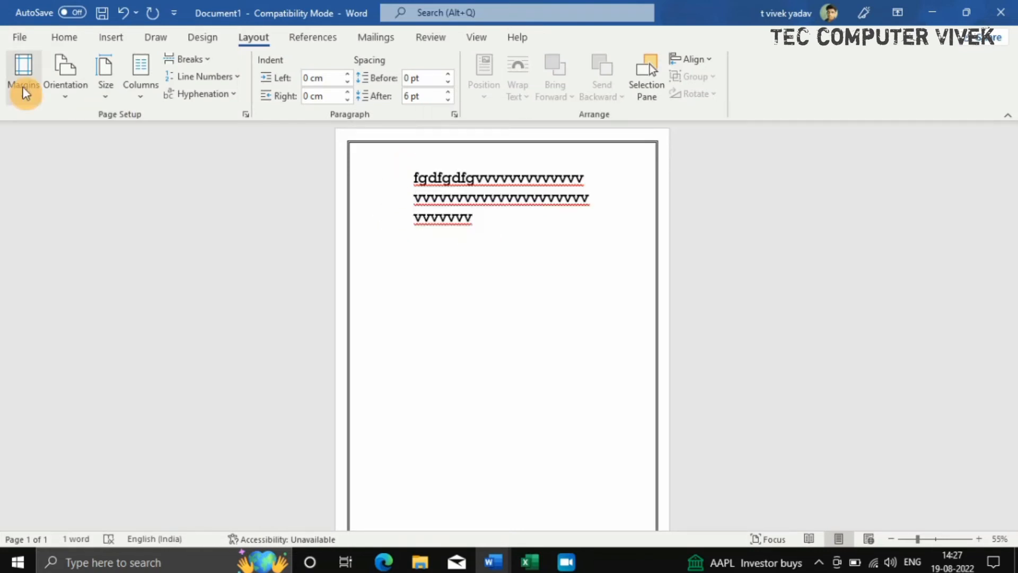
Apply the Mirrored margin preset and switch the page orientation to Landscape.
click(22, 87)
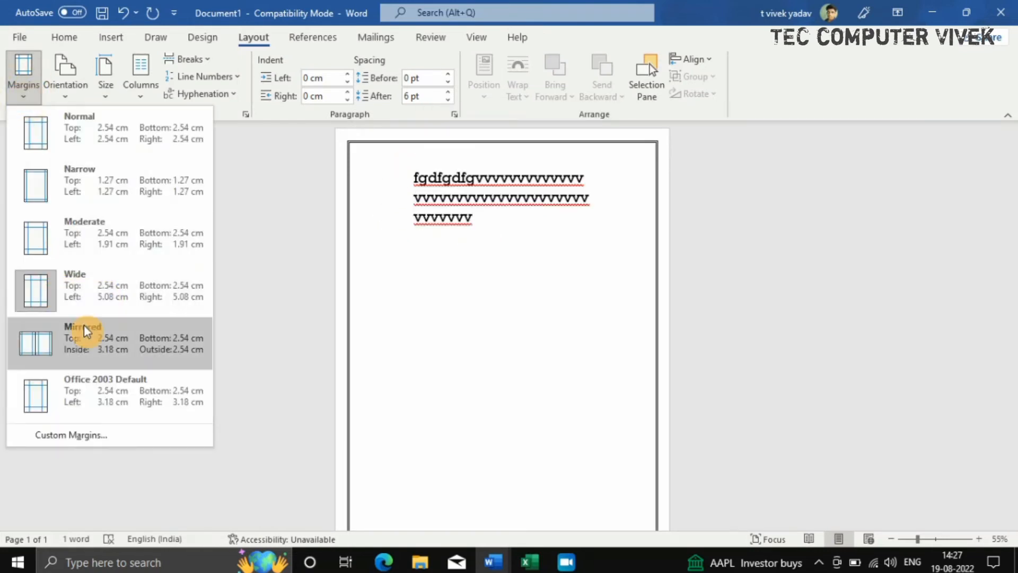
click(66, 339)
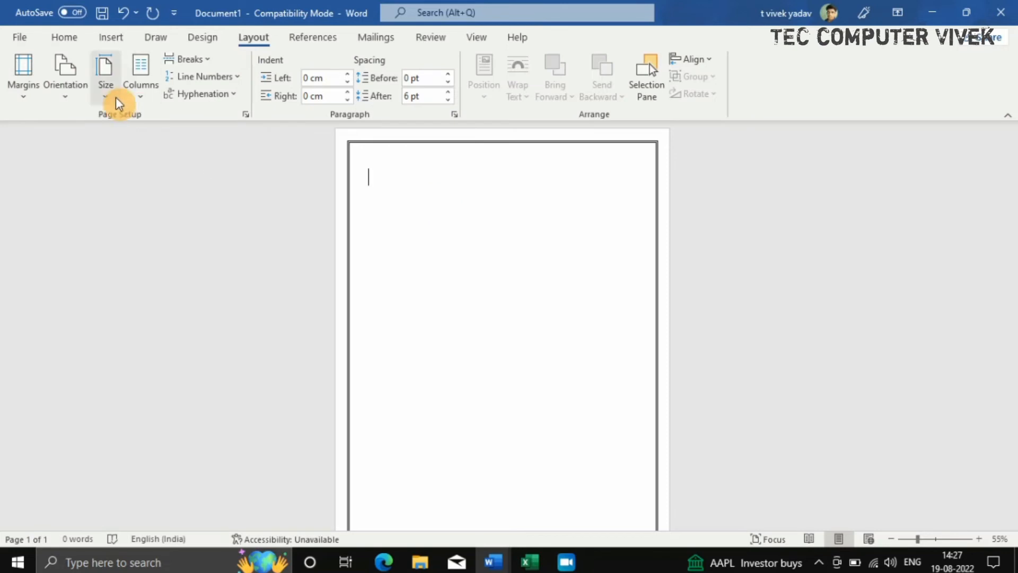
click(77, 94)
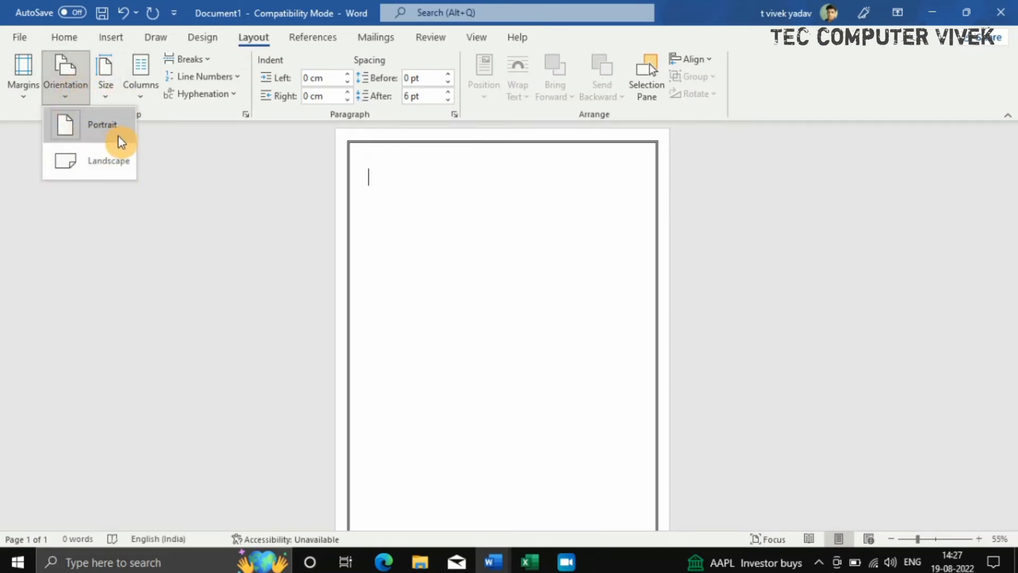
click(110, 163)
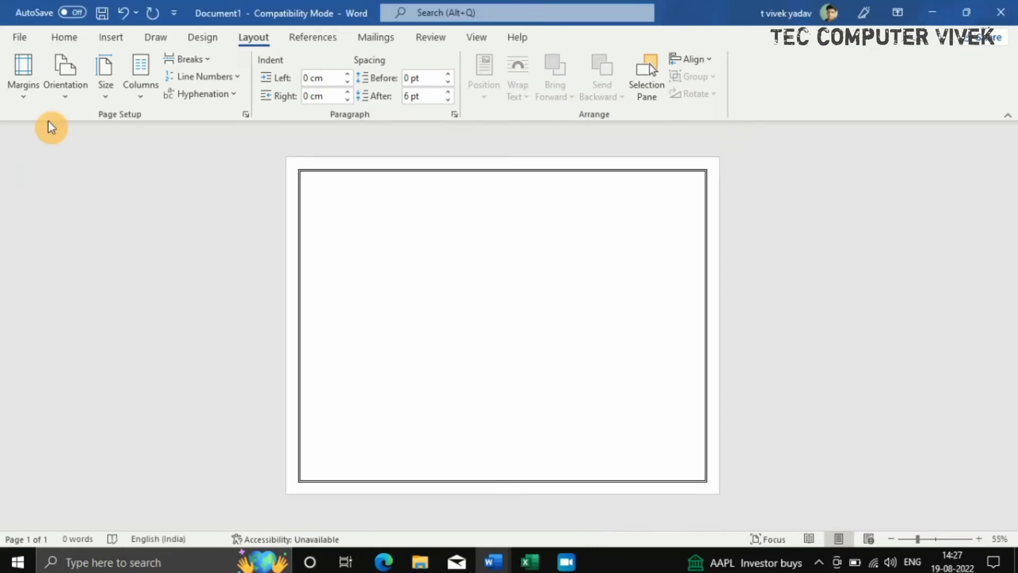
Switch the page orientation back to Portrait and set the paper size to A3.
click(69, 91)
click(84, 116)
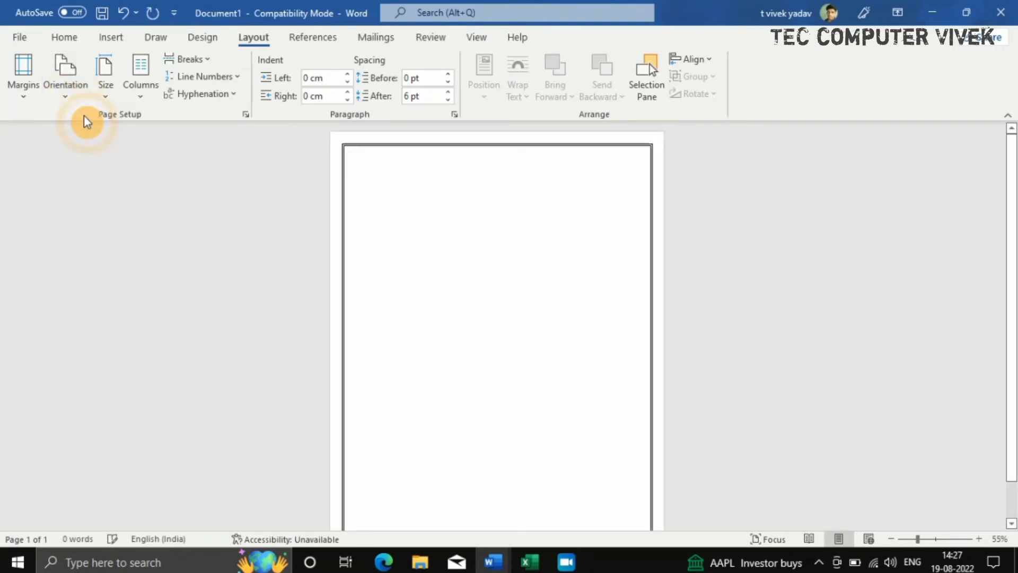
click(102, 95)
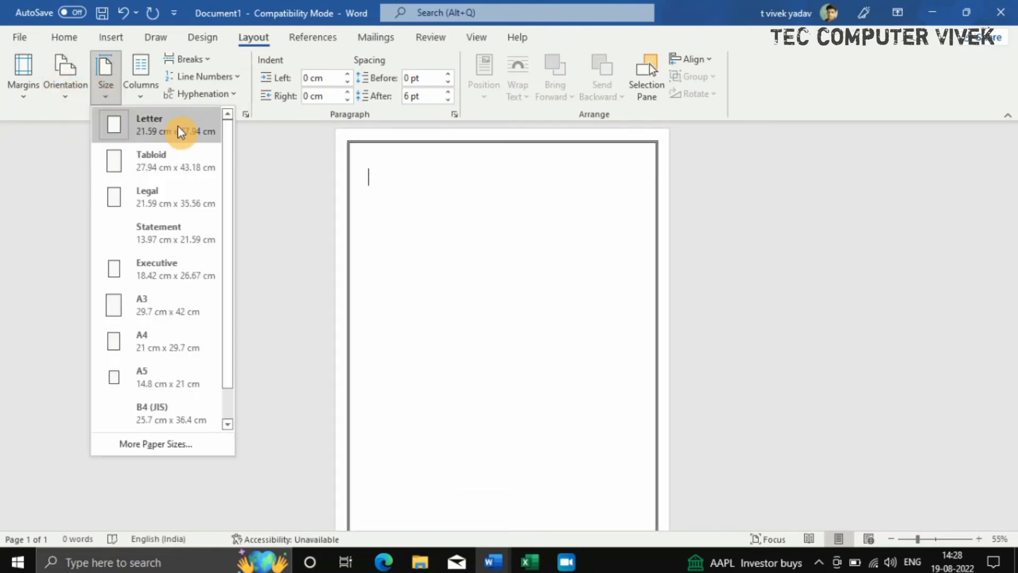
click(178, 305)
scroll(416, 263, down, 5)
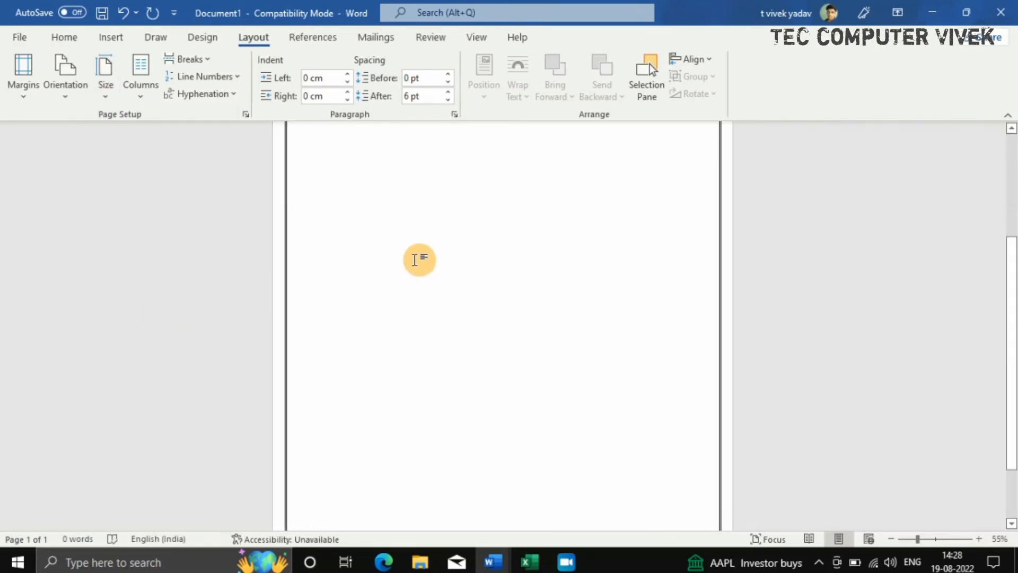
scroll(415, 258, down, 1)
scroll(415, 258, up, 4)
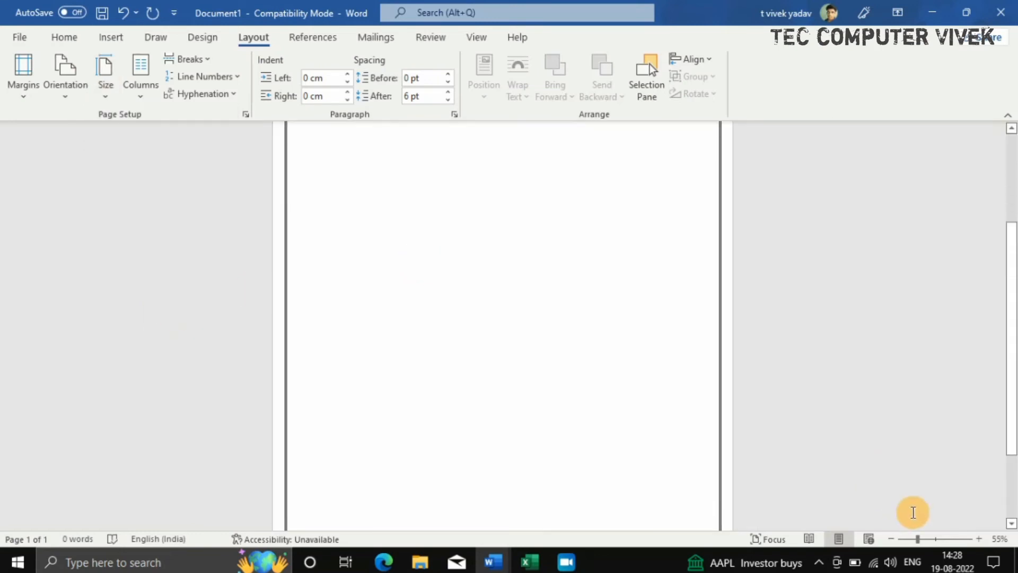
click(907, 539)
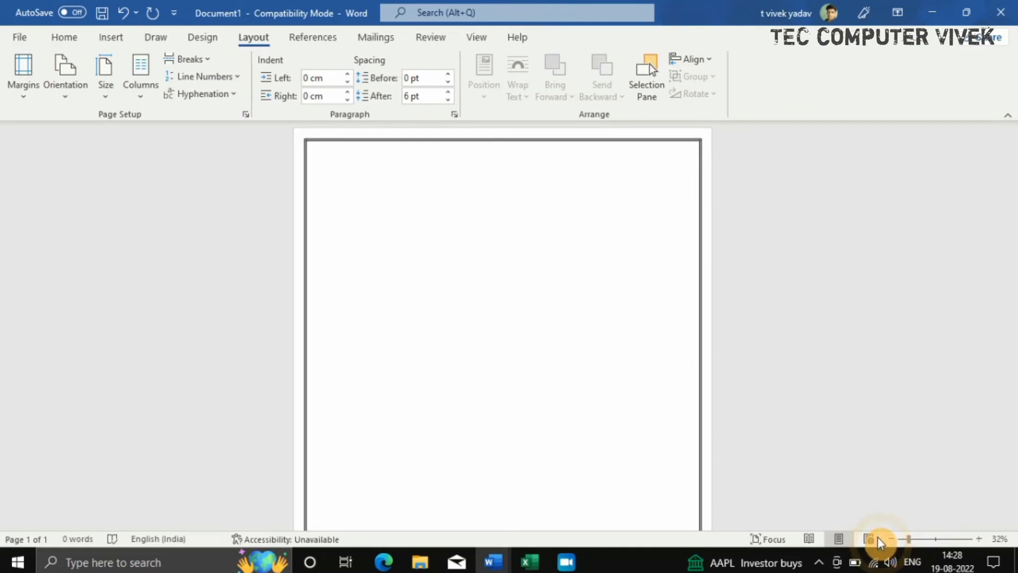
drag(912, 540, 889, 540)
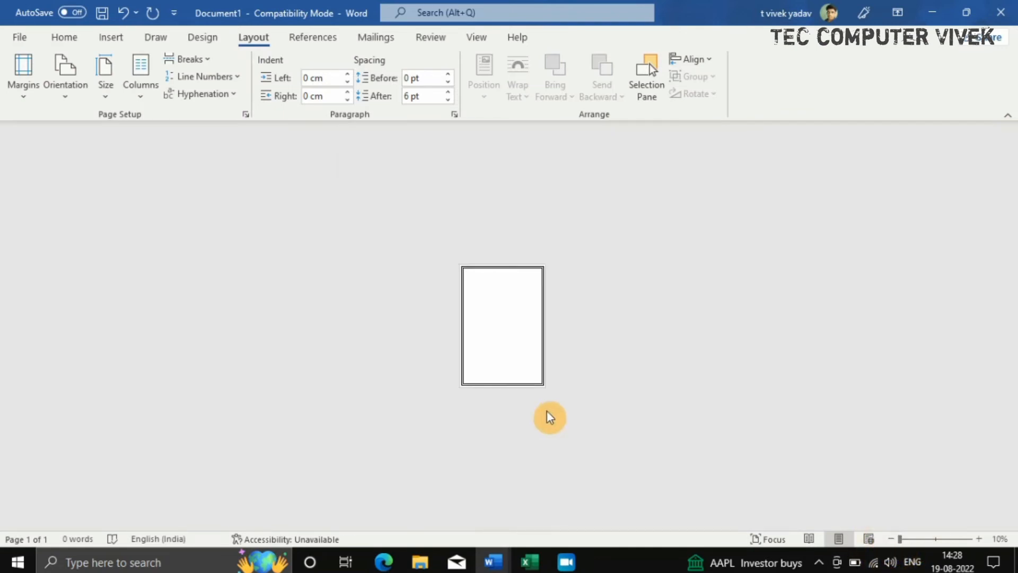
click(904, 539)
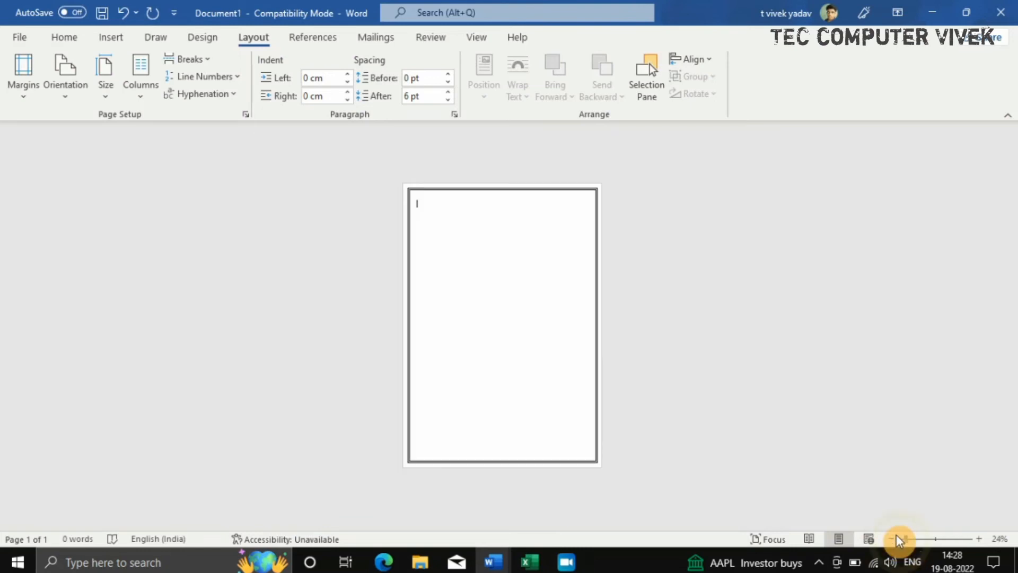
Try the A4 paper size and the B4 (JIS) paper size on the page.
click(108, 86)
scroll(196, 336, down, 1)
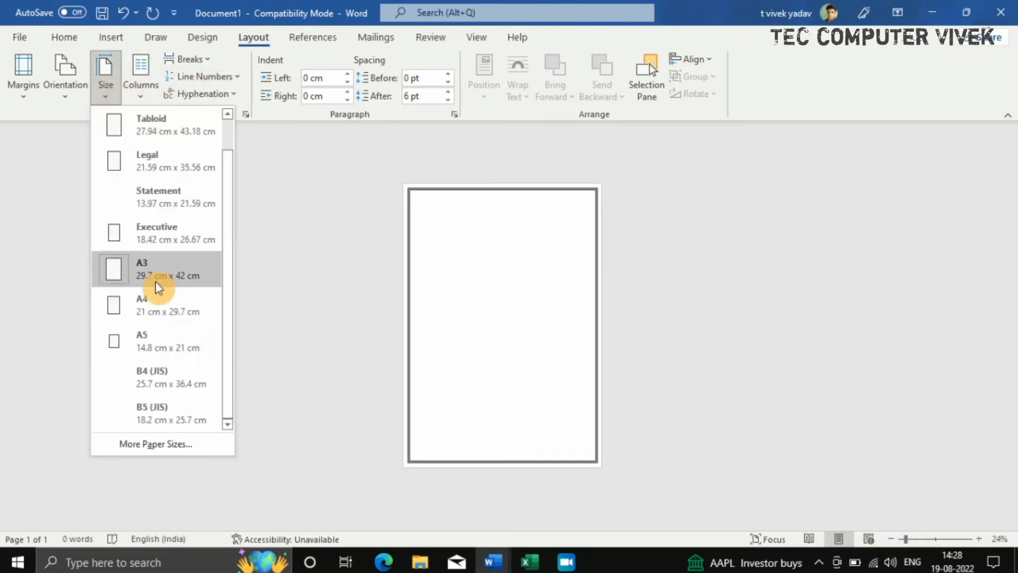
click(165, 325)
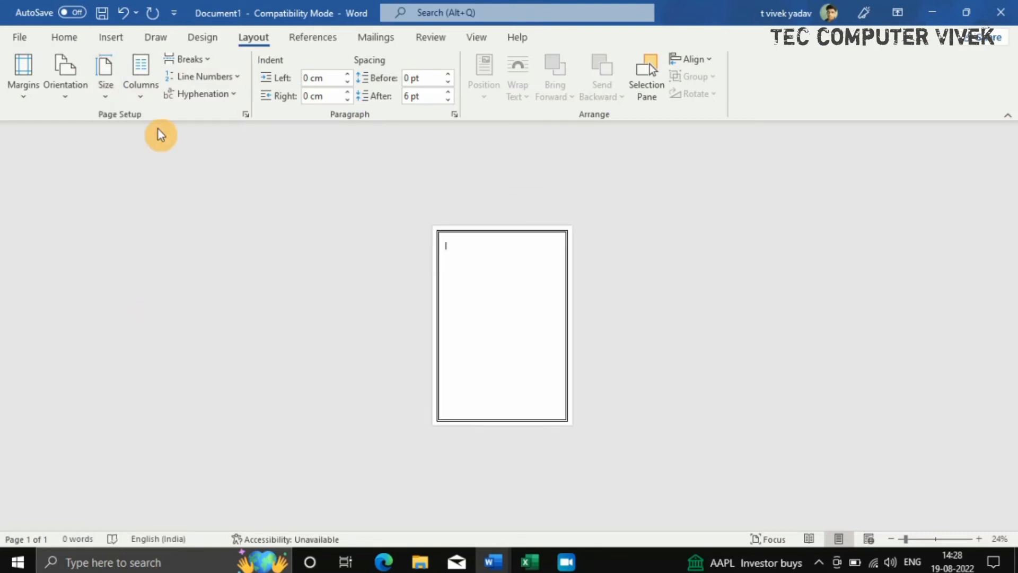
click(138, 106)
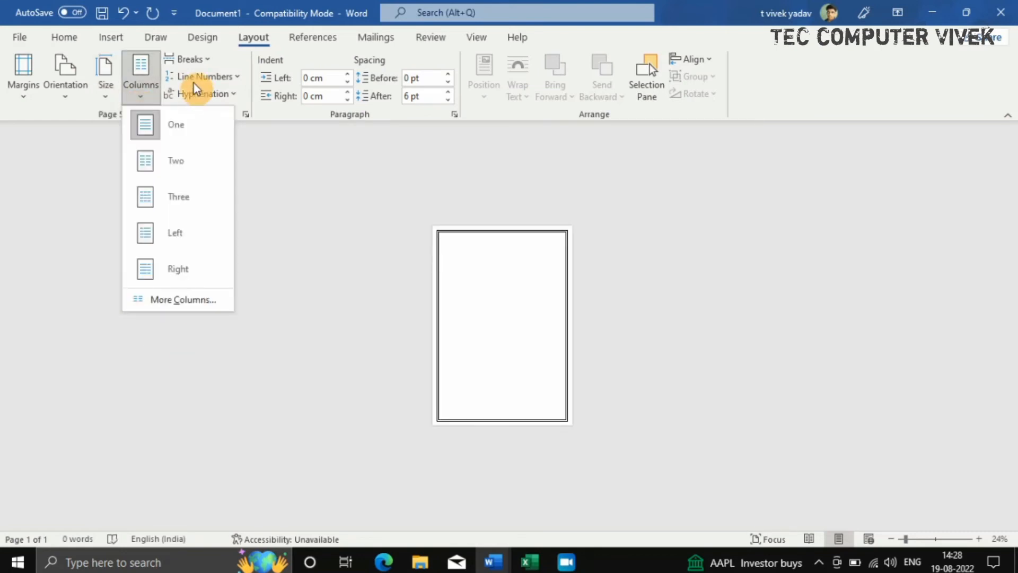
click(106, 80)
scroll(170, 375, down, 1)
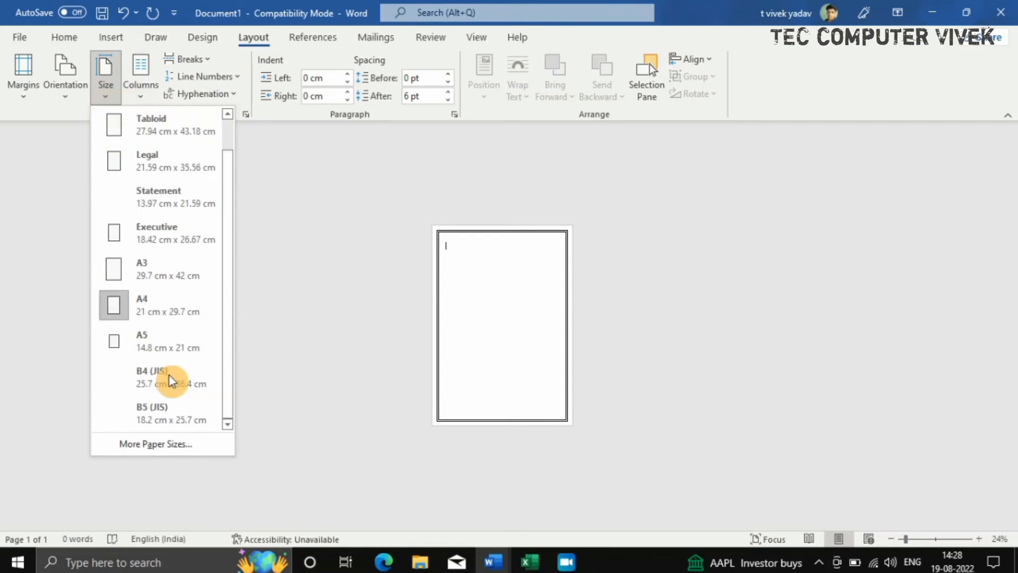
scroll(170, 376, up, 1)
scroll(171, 375, down, 1)
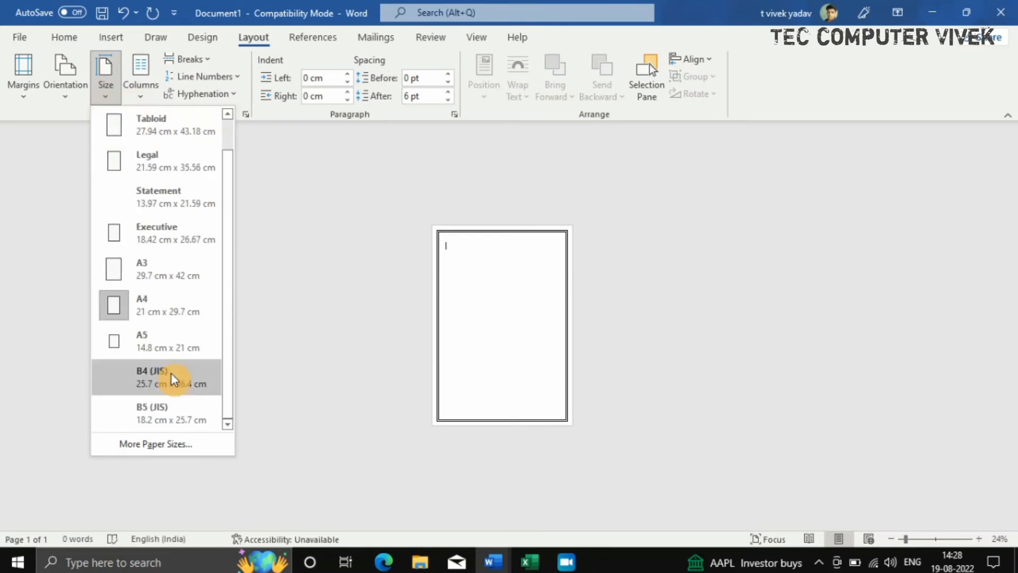
click(173, 371)
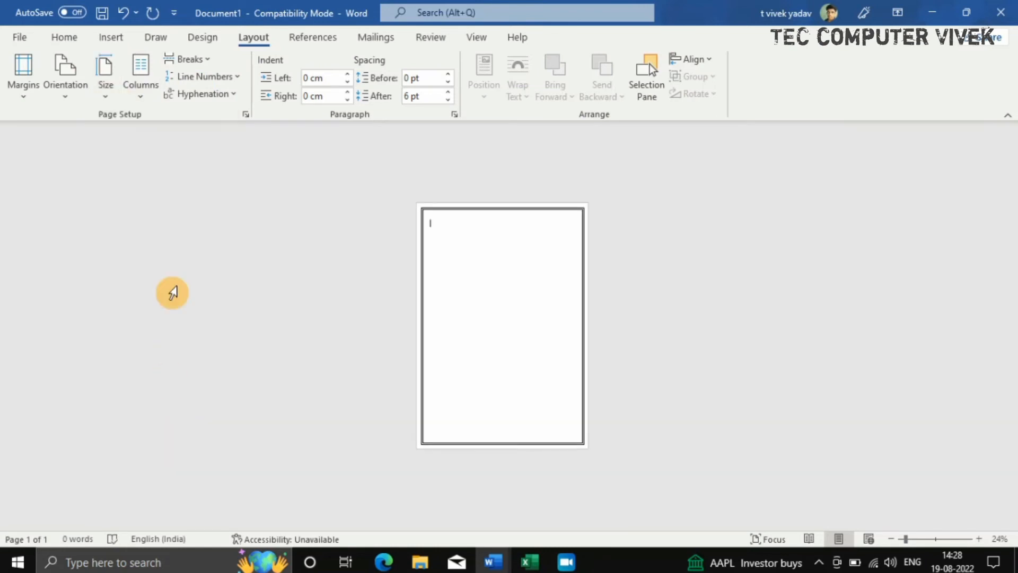
Set the paper size to Letter and enlarge the page view to about 69%.
click(108, 99)
click(180, 124)
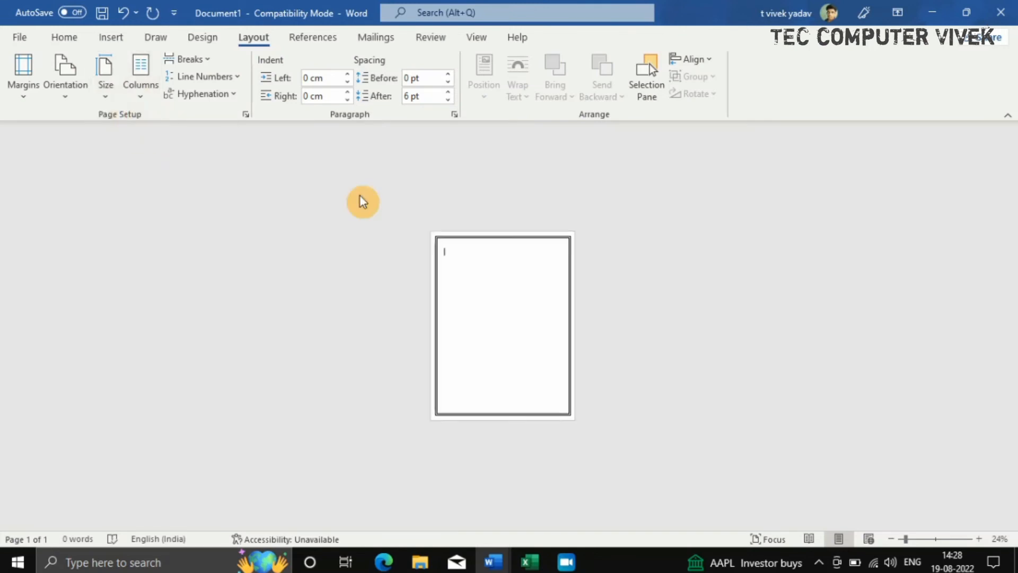
click(923, 539)
click(497, 368)
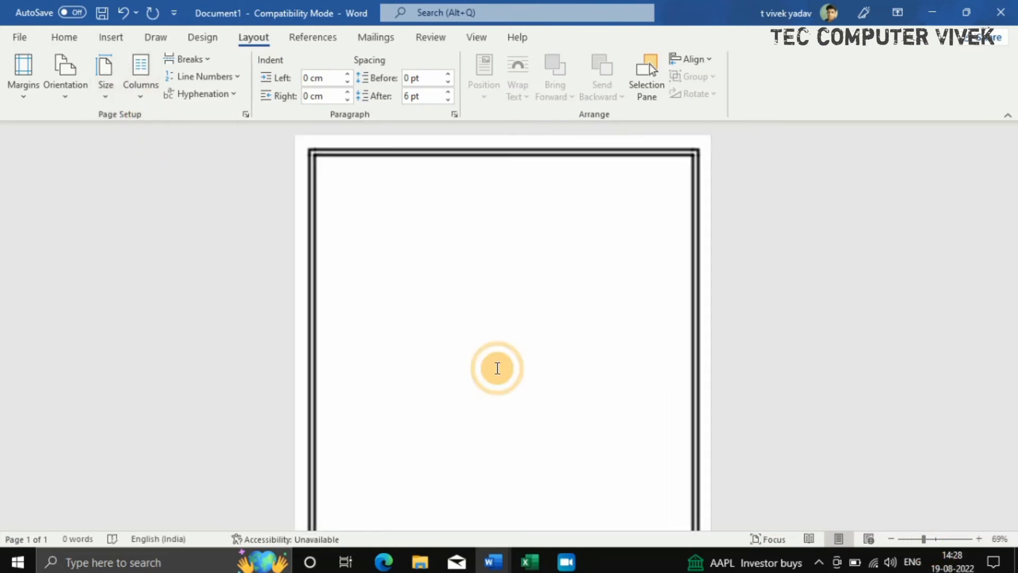
Apply the three-column layout and enter "dfds" followed by repeated "f" characters until the text wraps onto a fourth line.
click(143, 91)
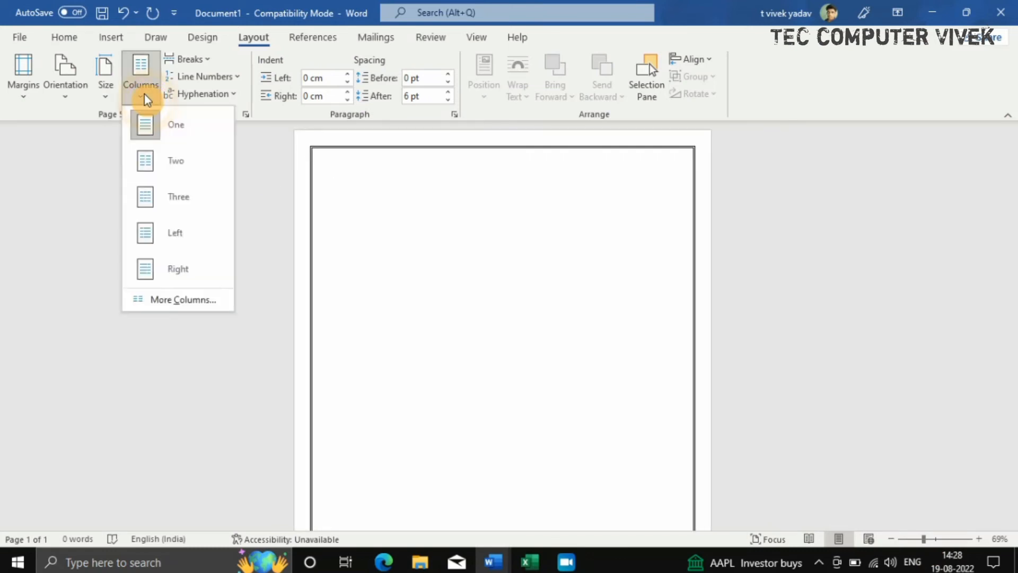
click(178, 206)
text(dfd)
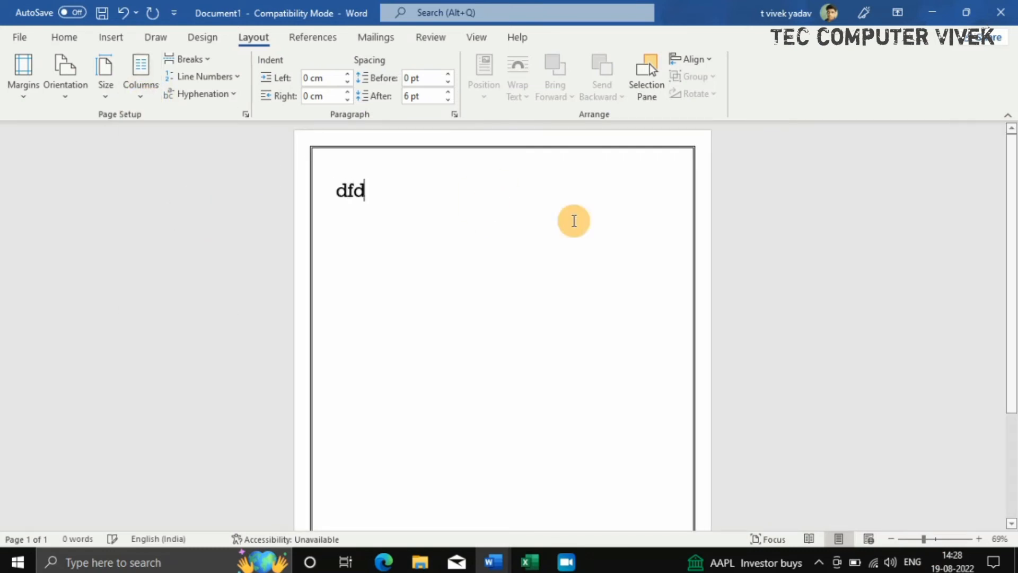
text(sffff)
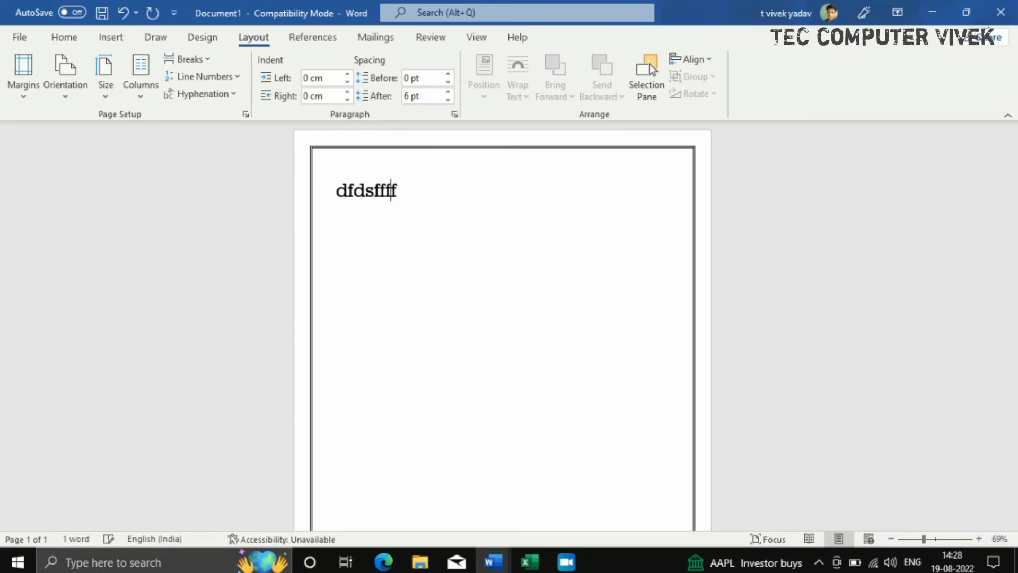
text(ffffffffffffffffffffffffffffffffffffffff)
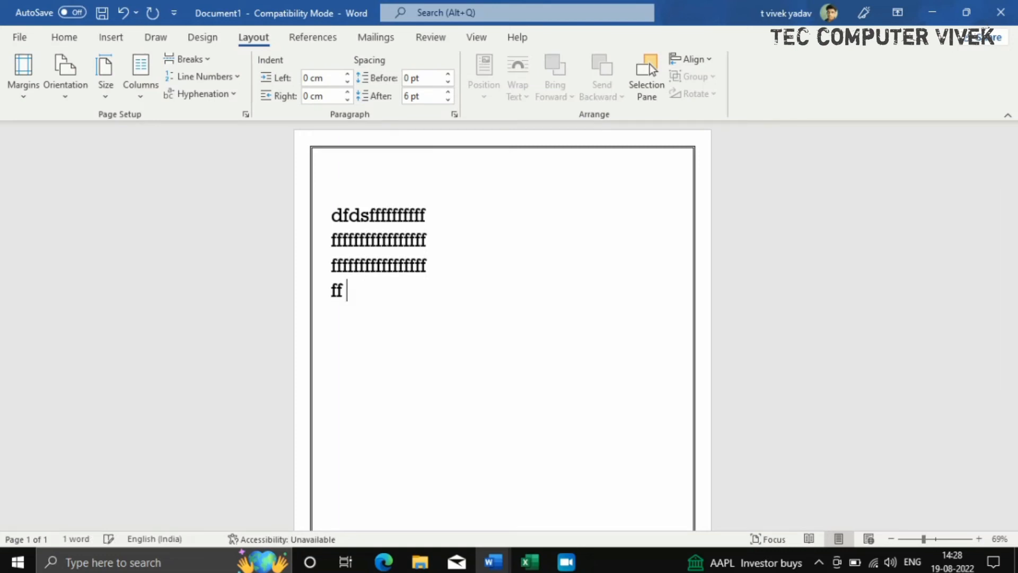
key(Return)
Insert ";" followed by a long run of "l" characters at the end of the sample text's first line.
click(456, 222)
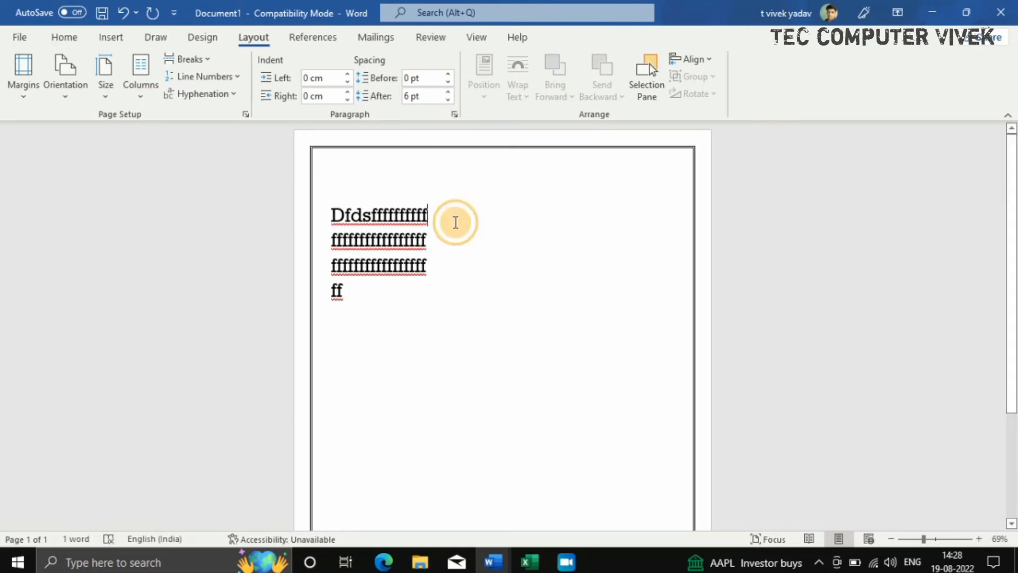
key(ctrl+a)
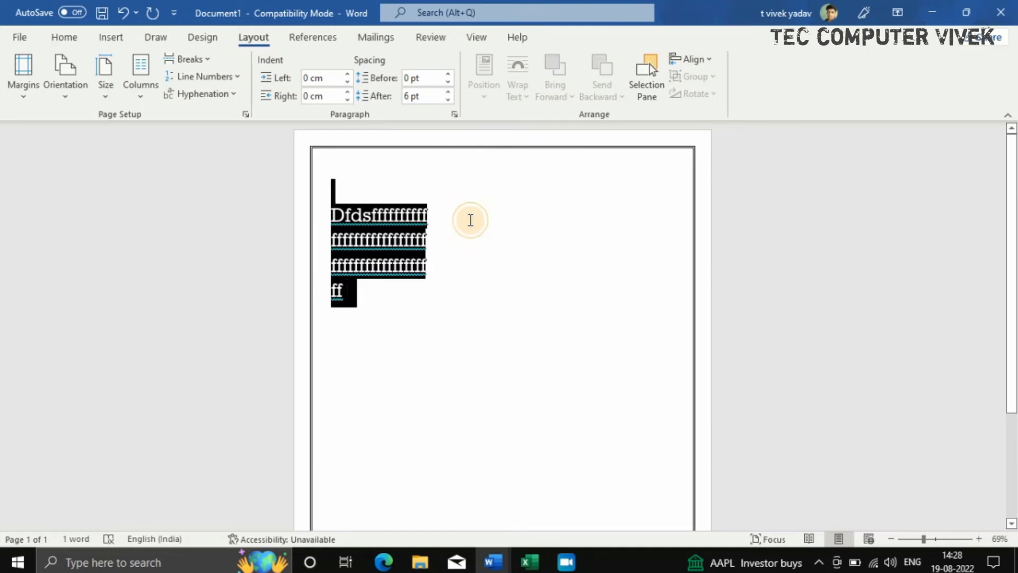
click(455, 224)
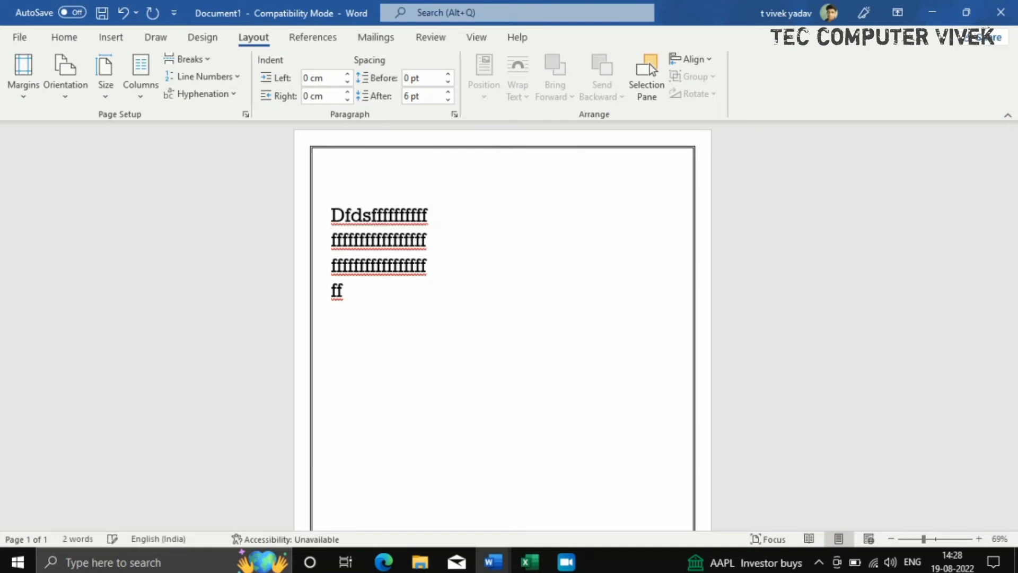
text(;llll)
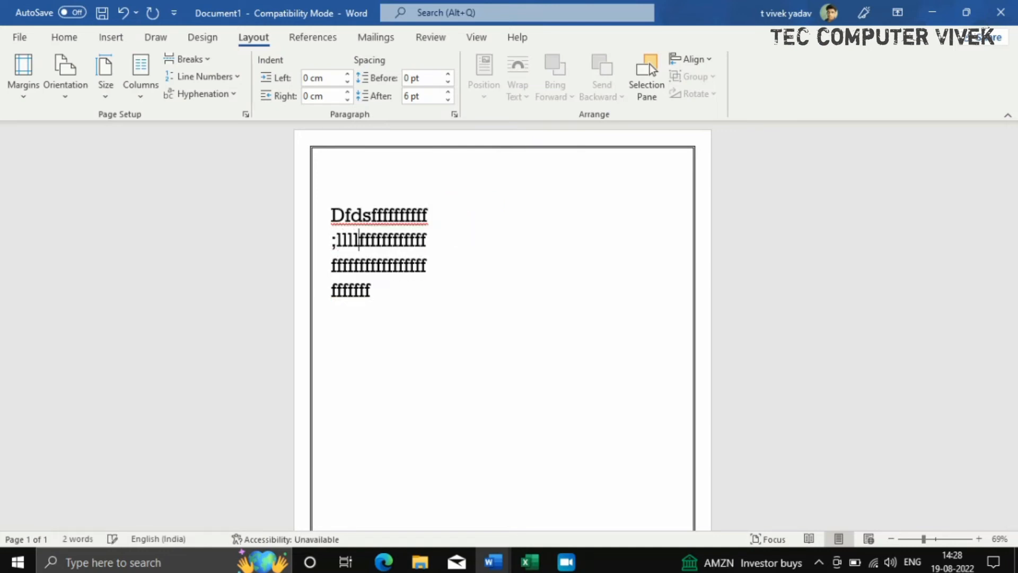
text(llllllllllllllllllllllllllllllllllllllllllllllllllllllllll)
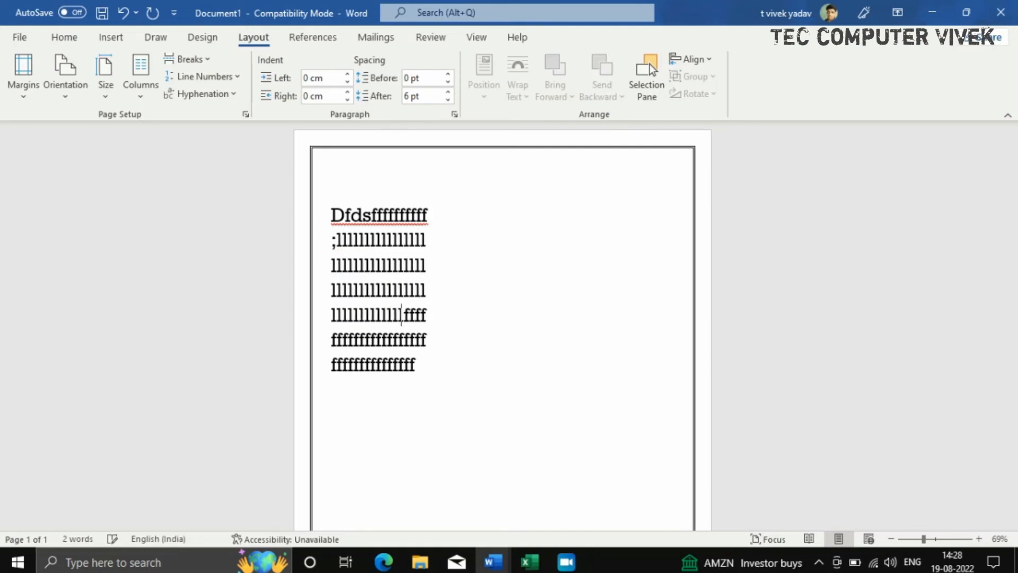
text(llllllllllllllllllllllllllllllllllllllllllllllllllllllllllllllllllllllllll)
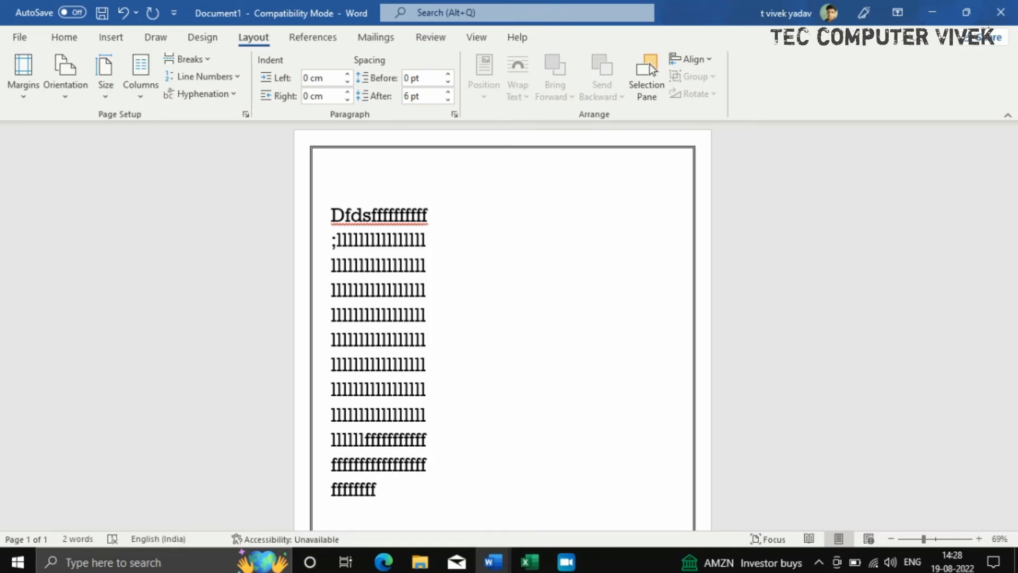
Start a new line below the sample text and fill it with repeated "v" characters until the text flows into the third column.
key(Down)
key(Return)
text(v)
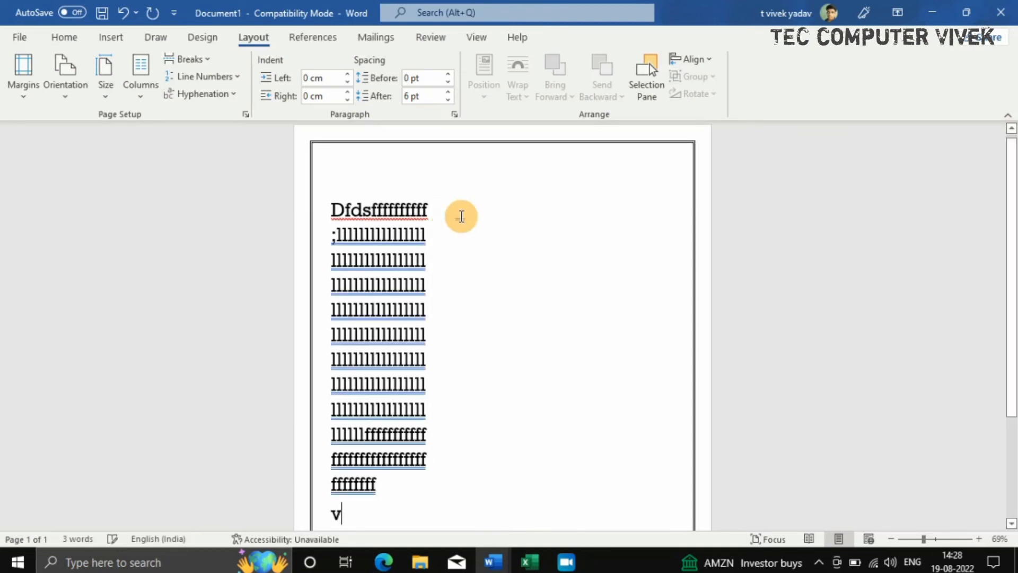
text(vvvvvvvvvvvvvvvvvvvvvvvvvvvvvvvvv)
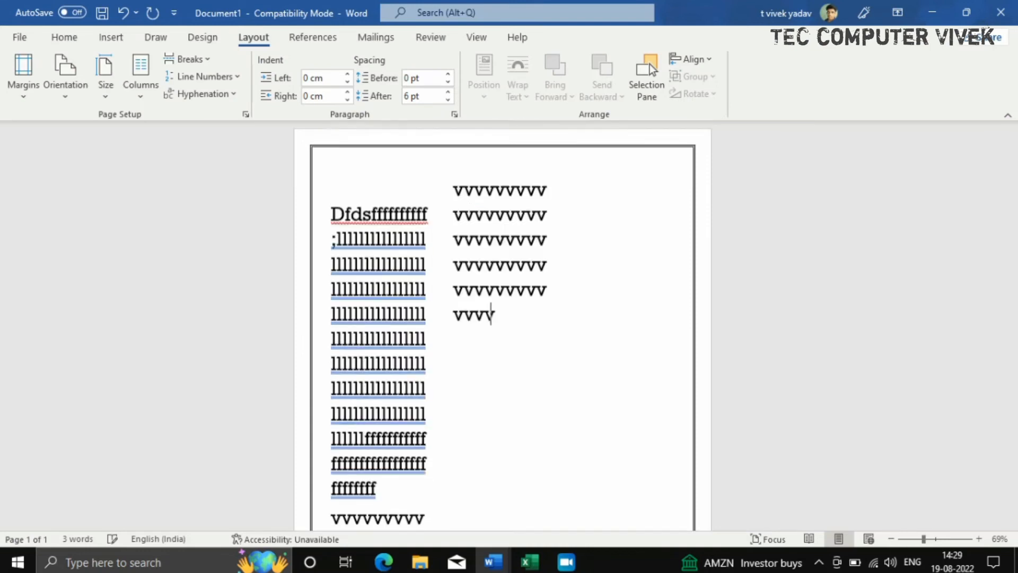
text(vvvvvvvvvvvvvvvvvvvvvvvvvvvvvvvvvvvvvvvvvvvvvvvvvvvvvvvvvvvvvvvvvvvvvvvvvvvvvvvvvvvvvvvvvvvvvvvvvvvvvvvvvvvvvvvvvvvvvvvvvvvvvvvvvvvvvvvvvv)
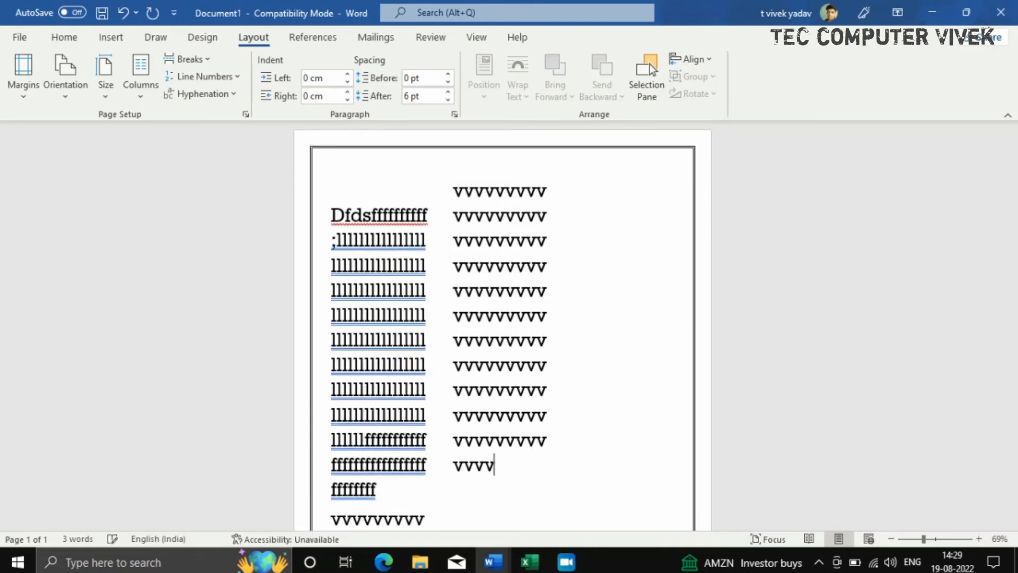
text(vvvvvvvvvvvvvvvvvvvvvvvvvvvvvv)
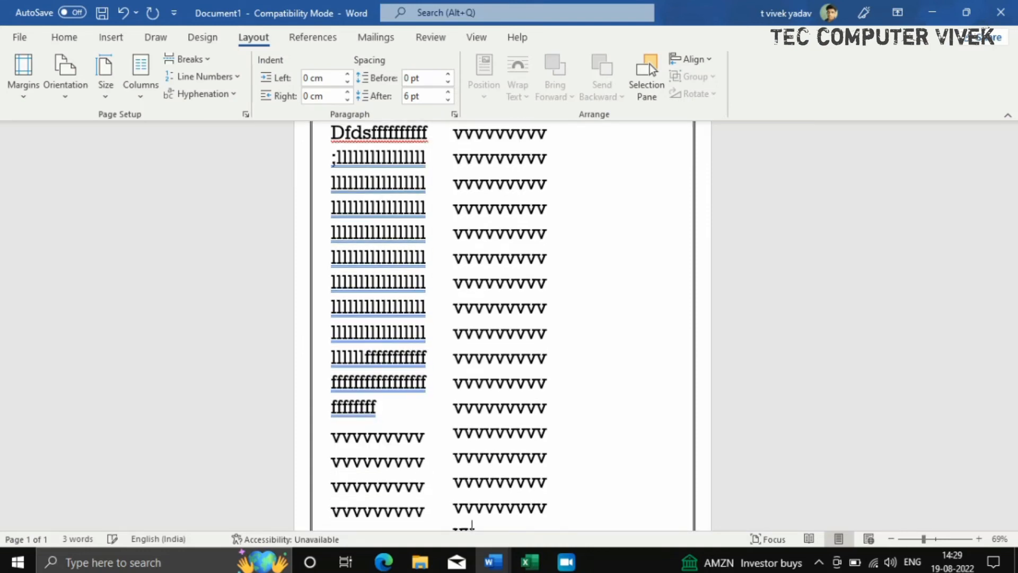
text(vvvv)
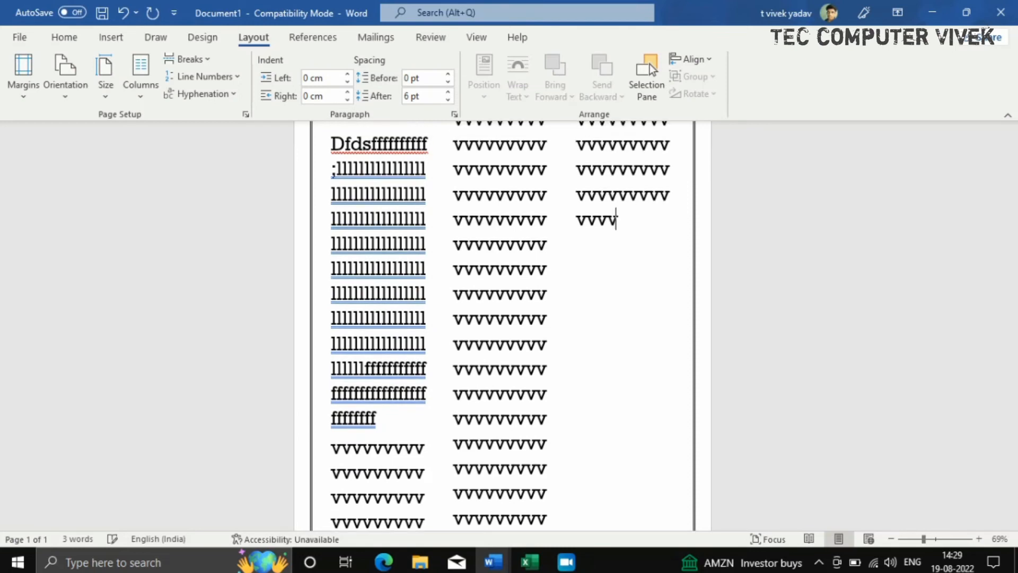
text(vvvvvvvvvvvvvvvvvvvvvvvvvvvvvvvvvvvvvvvvvvvvvvvvvvvvvvvvvvvvvvvvvvvvvvvvvvvvvvvvvvvvvvvvvvvvvvvvvvvvvv)
scroll(439, 340, up, 3)
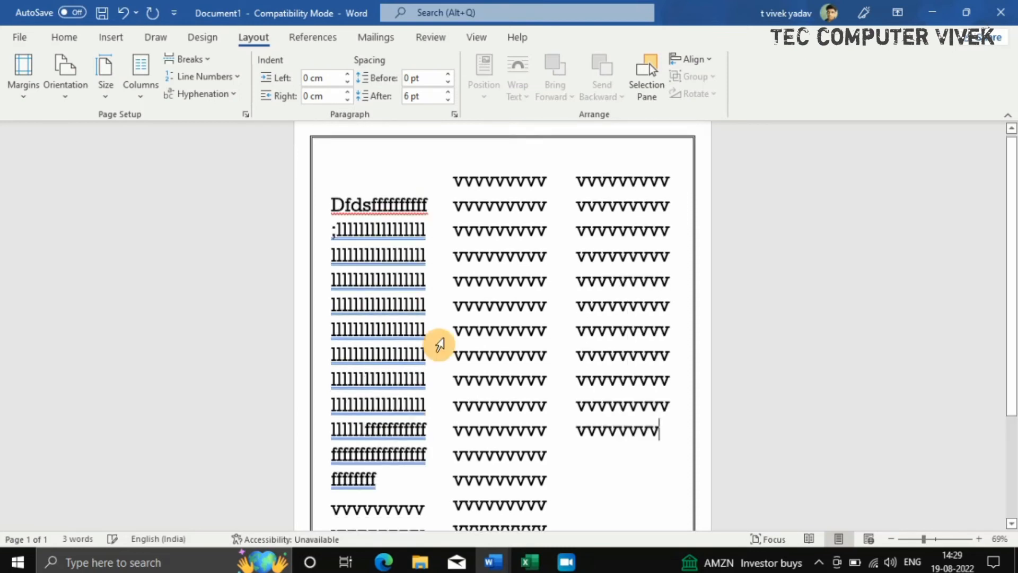
Change the sample text to the two-column layout and switch it to the Right column preset.
click(139, 85)
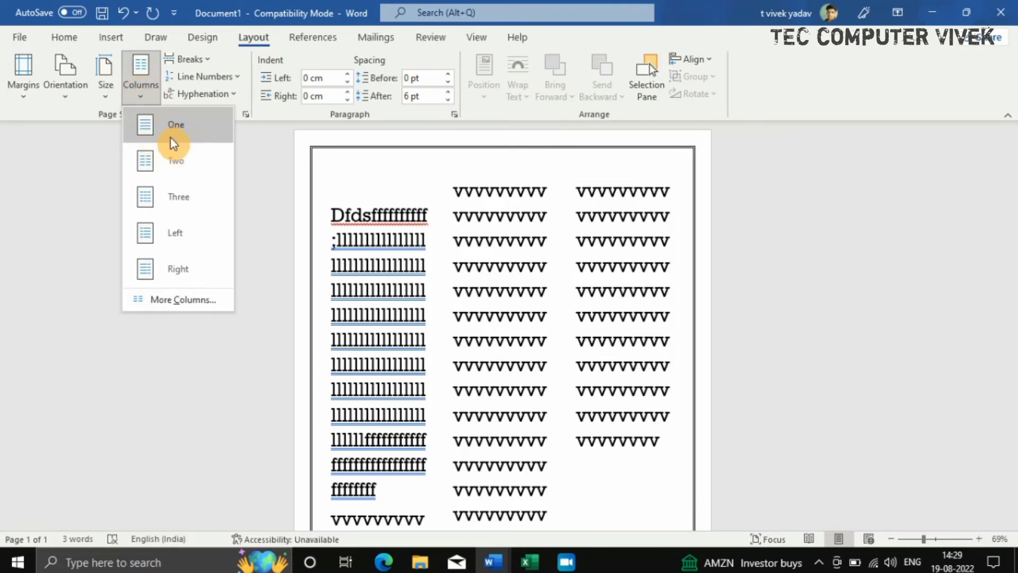
click(177, 164)
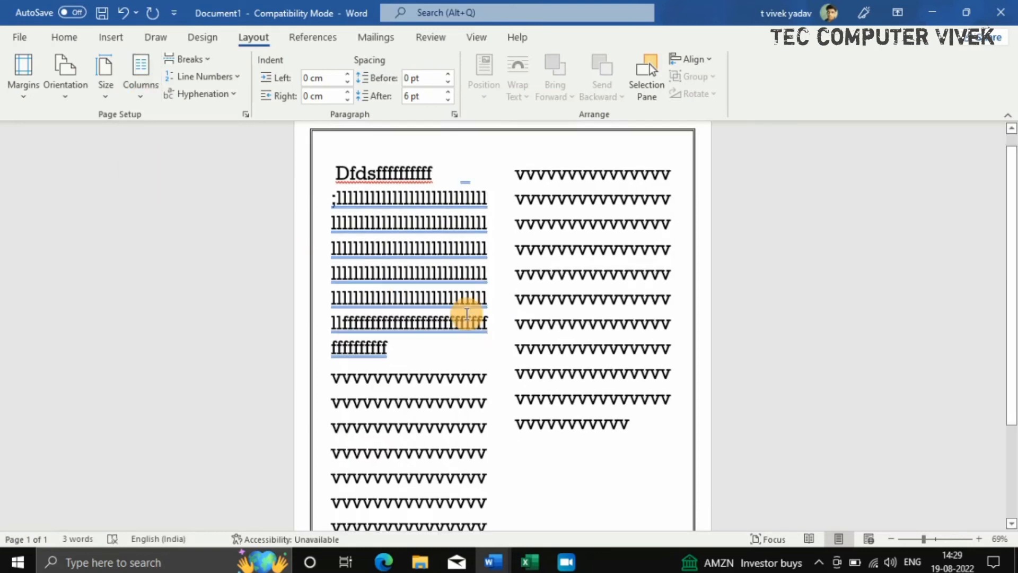
click(148, 100)
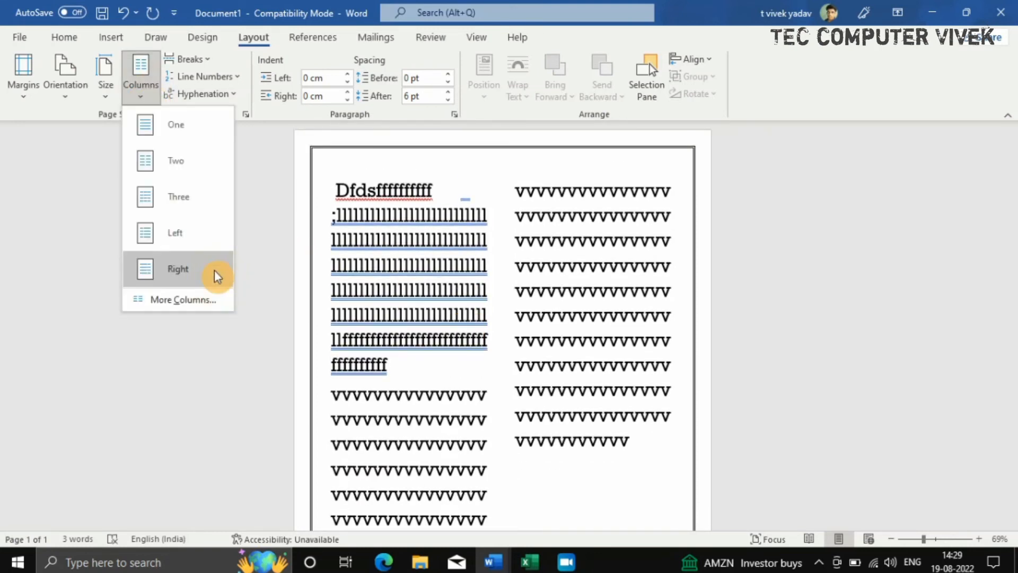
click(181, 269)
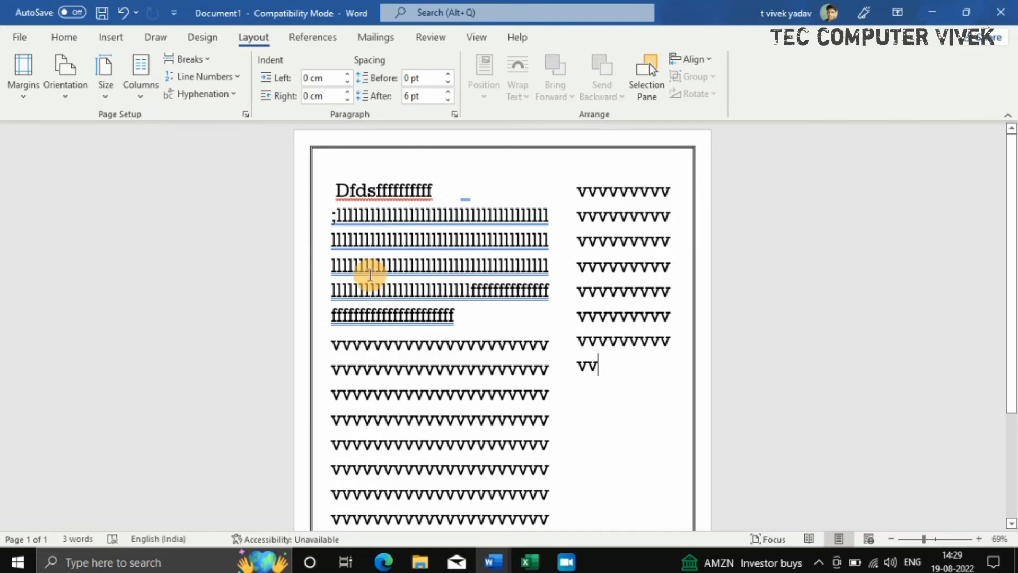
Delete all the sample text and insert a page break in the emptied document.
key(ctrl+a)
key(Delete)
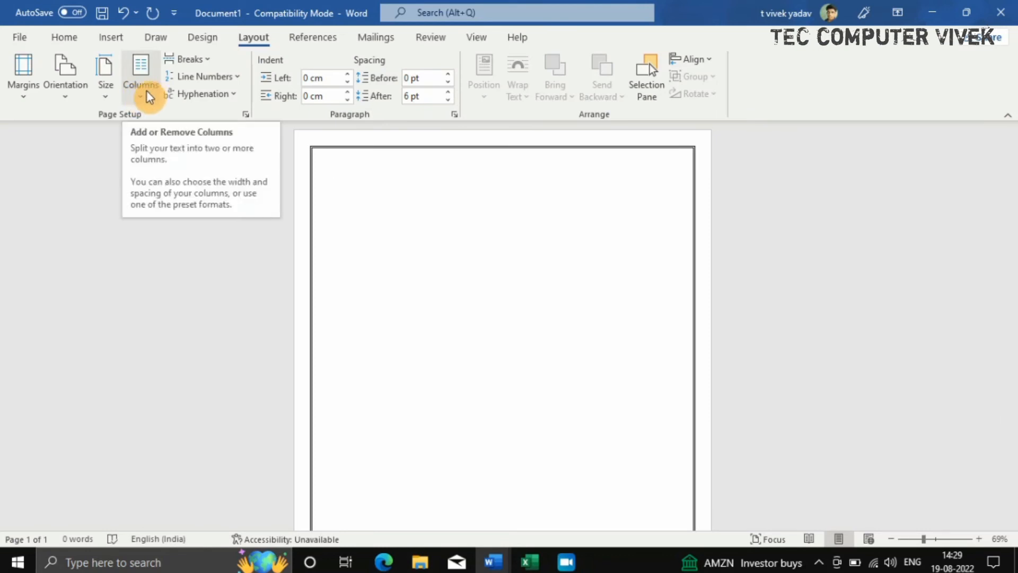
click(202, 62)
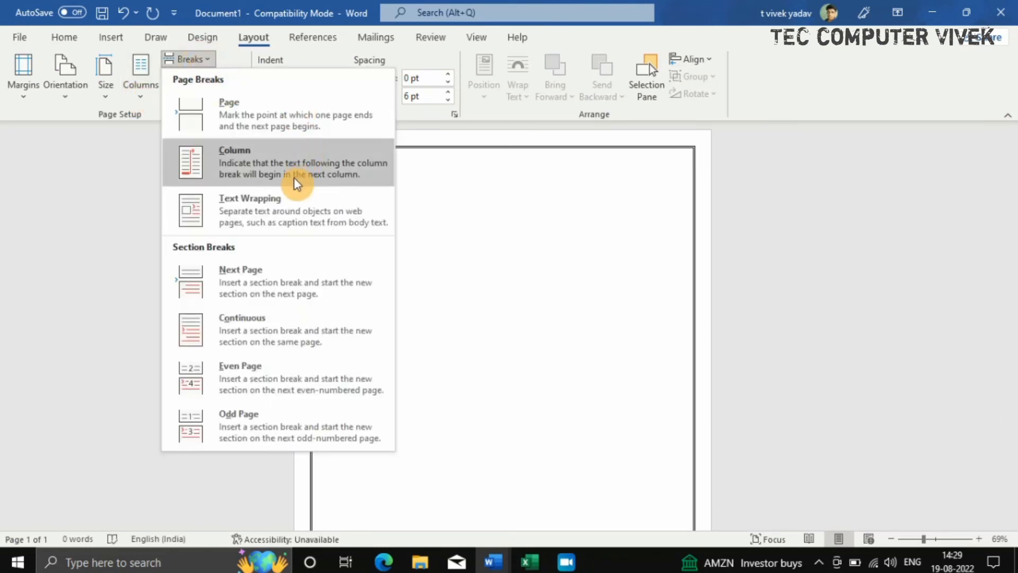
click(272, 121)
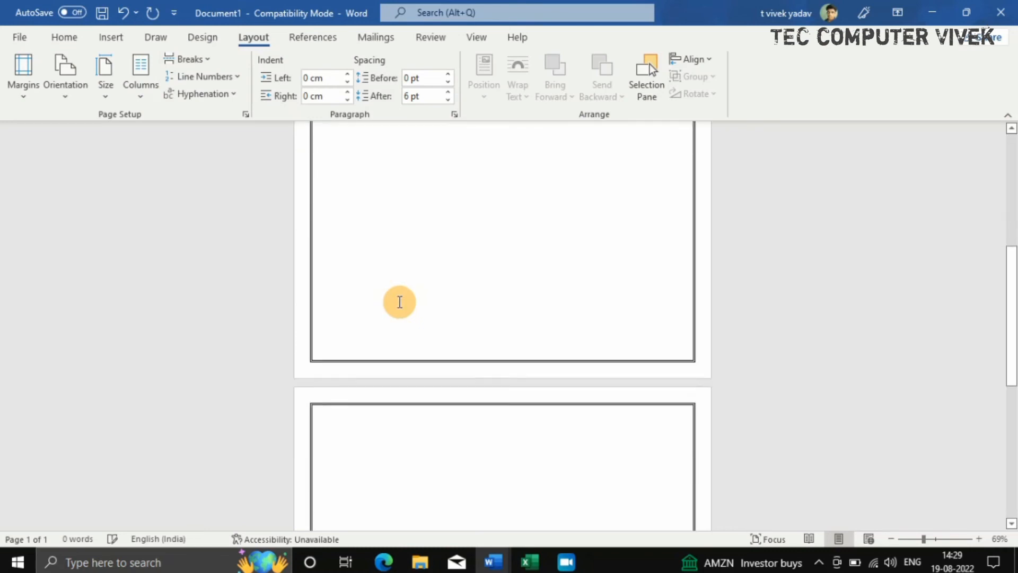
scroll(400, 302, down, 3)
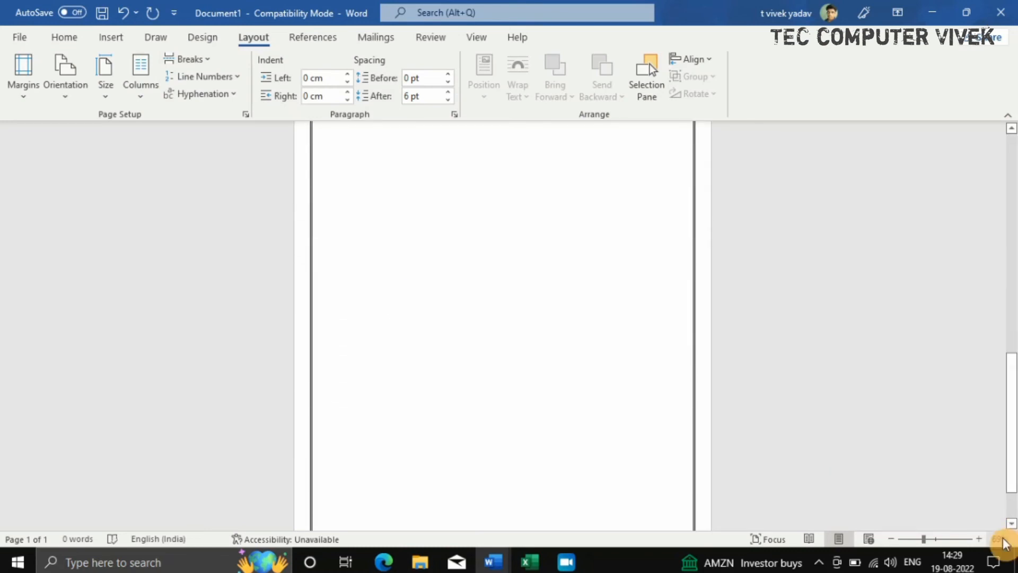
drag(925, 541, 863, 533)
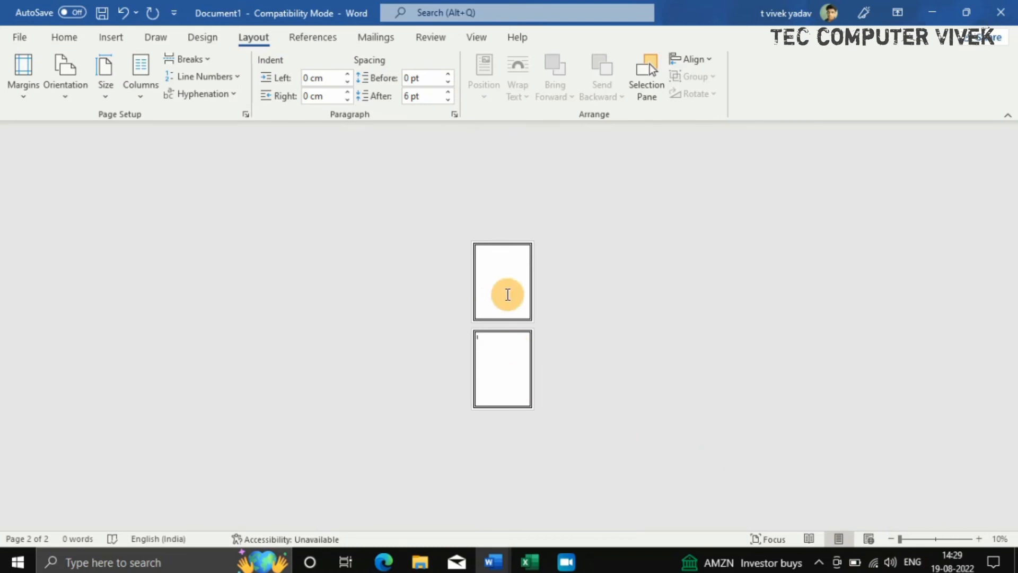
click(915, 538)
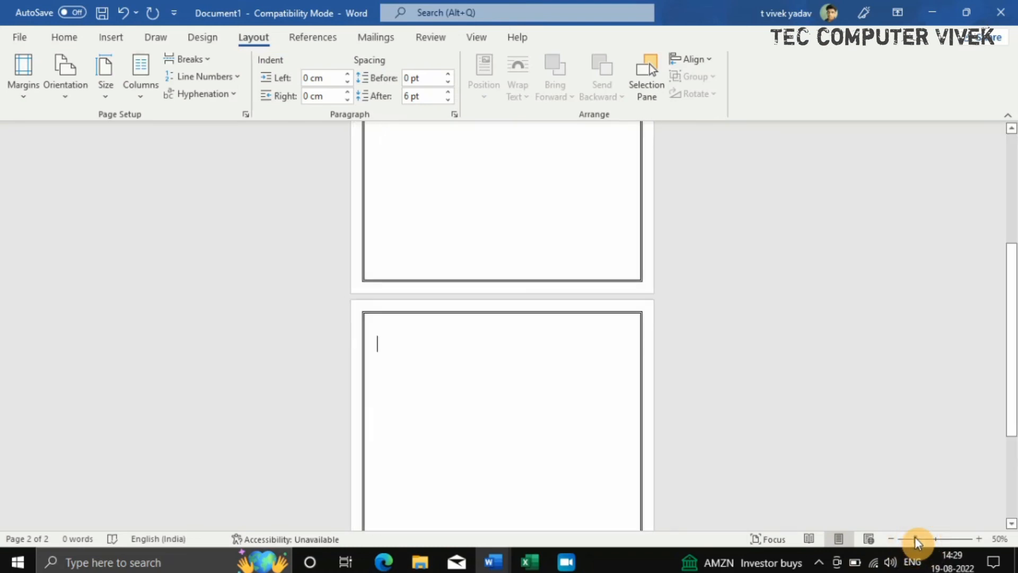
scroll(473, 305, up, 5)
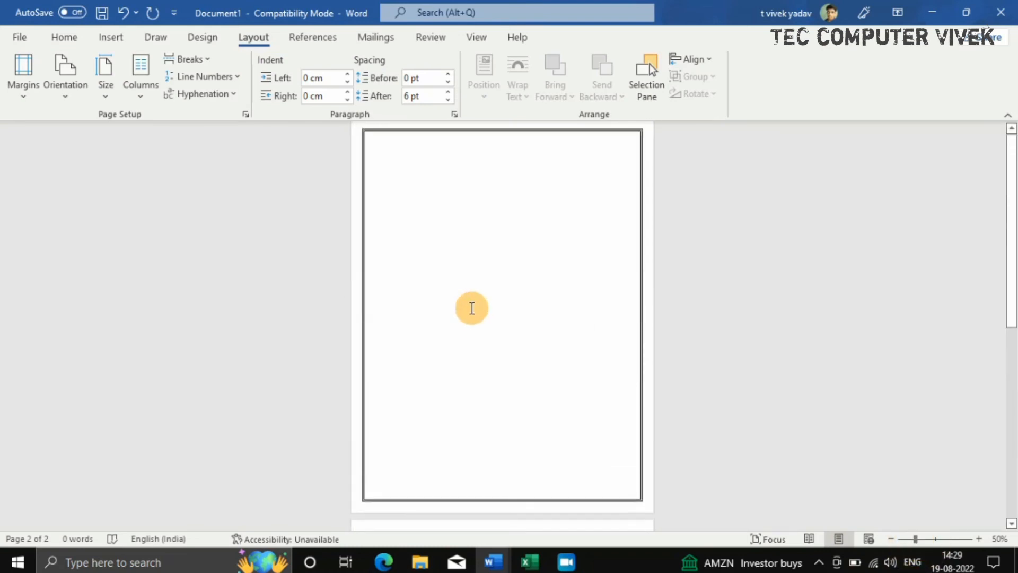
Turn on continuous line numbering for the document from the empty first page.
click(475, 307)
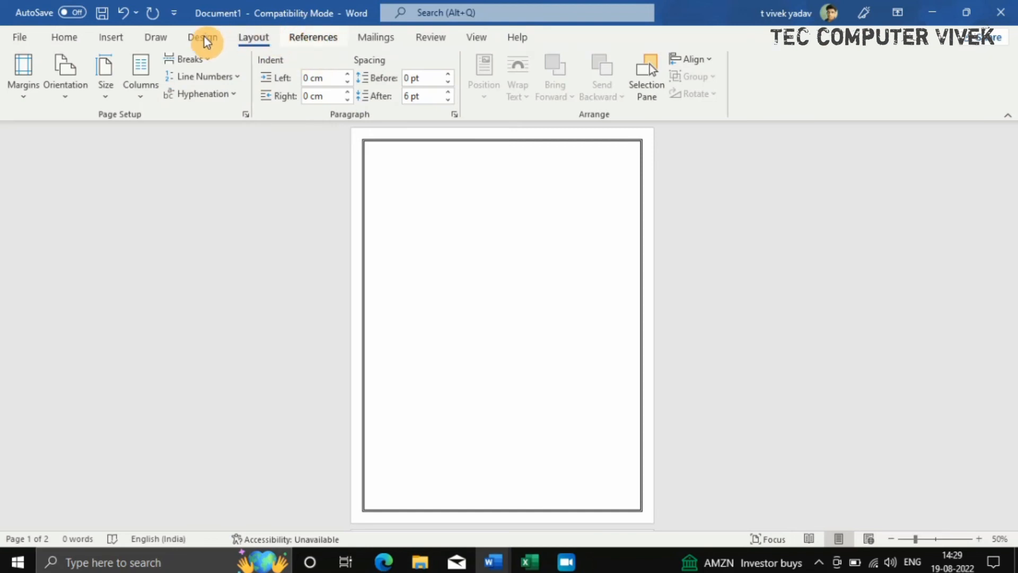
click(254, 37)
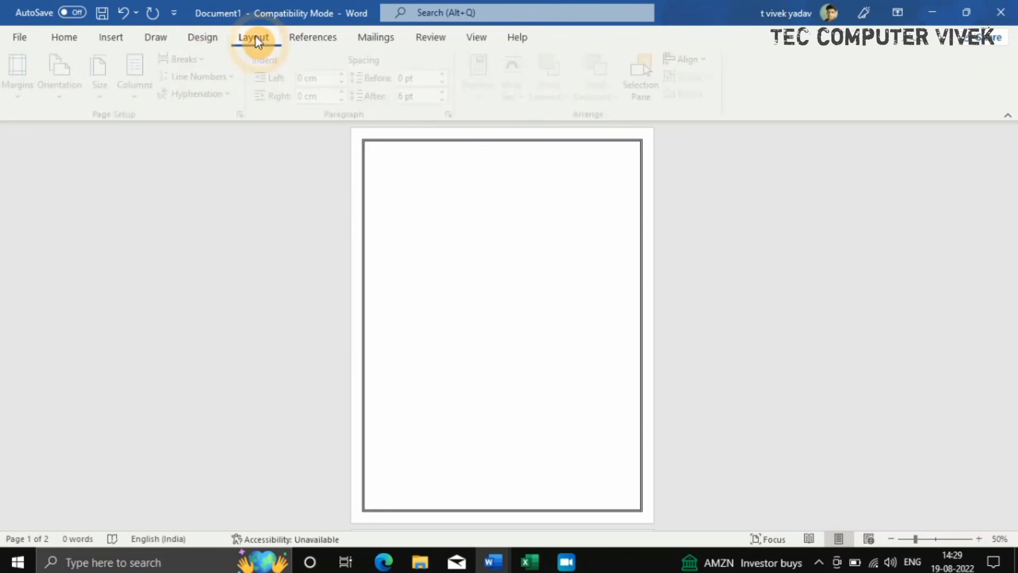
click(209, 77)
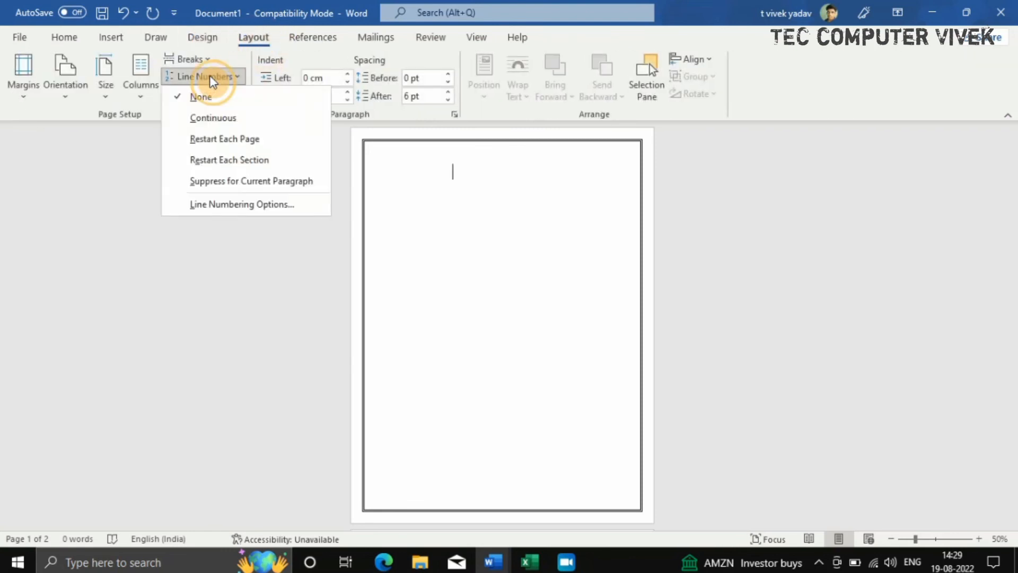
click(224, 123)
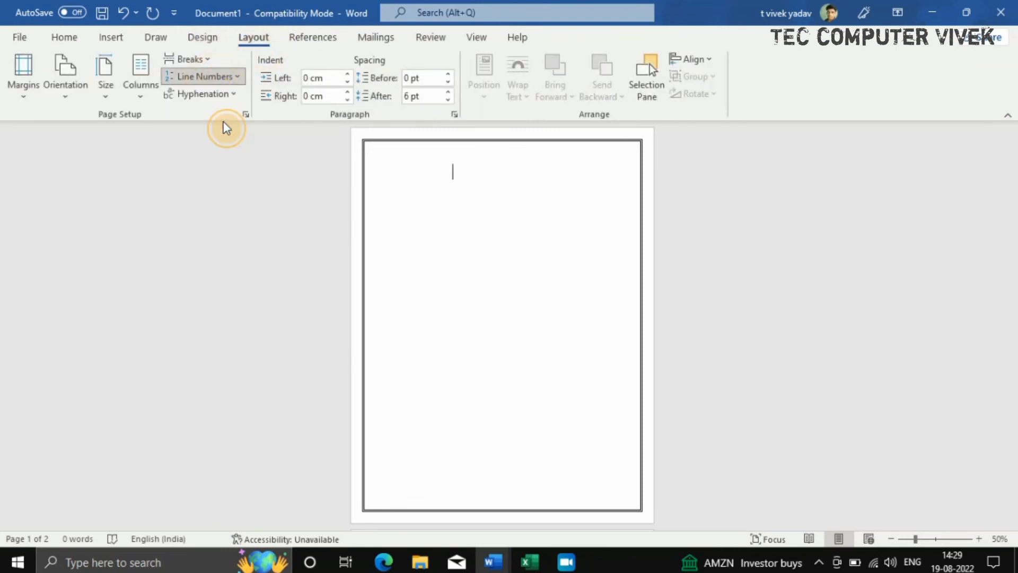
scroll(443, 173, down, 1)
scroll(502, 326, down, 1)
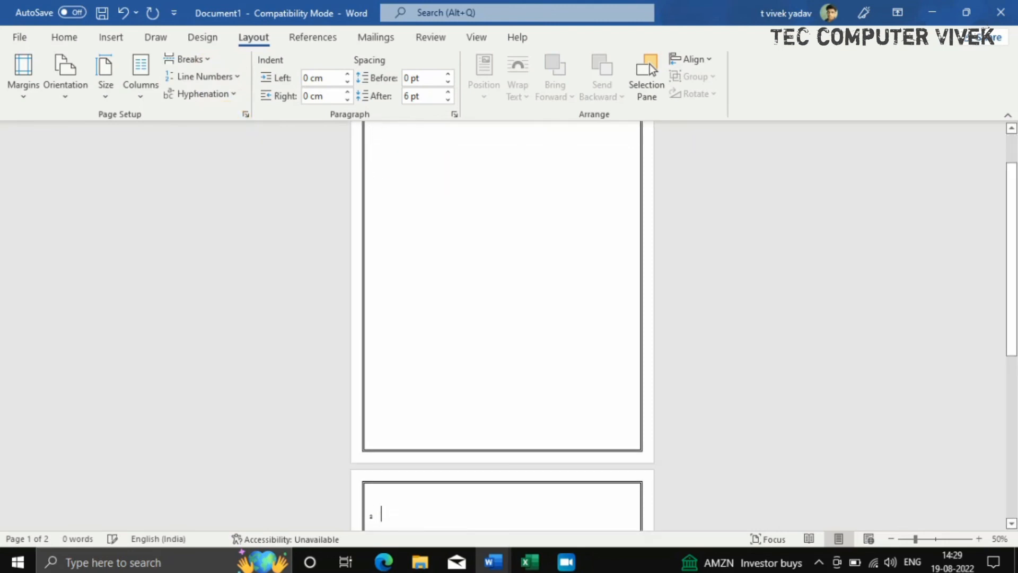
Add blank lines on the second page until the line numbering reaches 15.
key(Return)
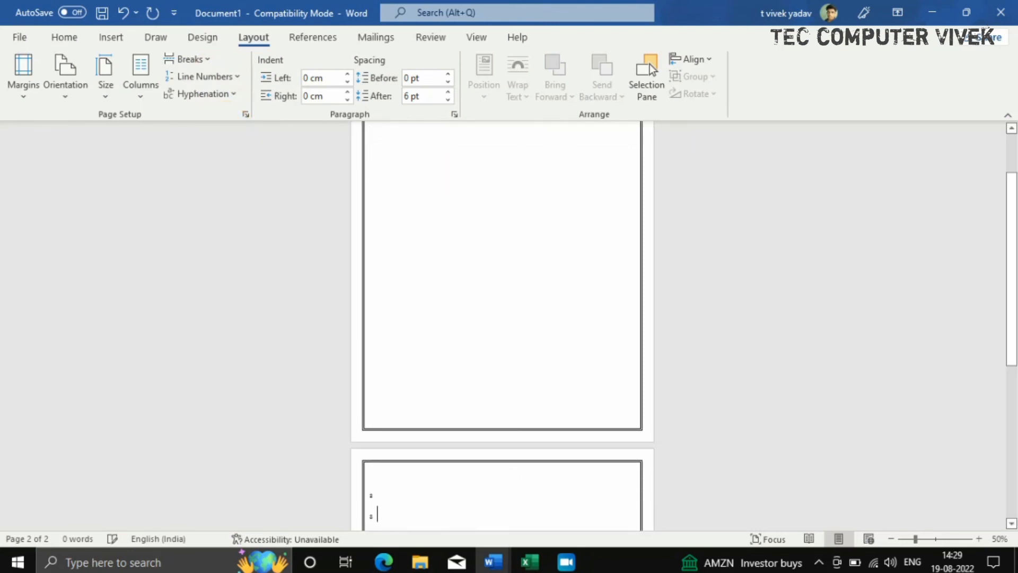
key(Return)
key(Return)
key(Return)
key(Return)
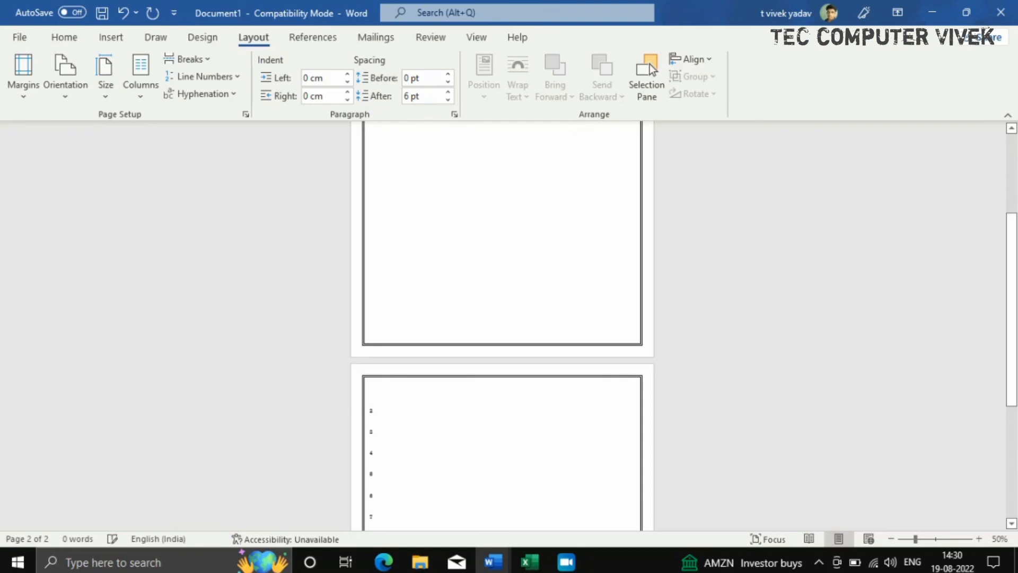
click(939, 538)
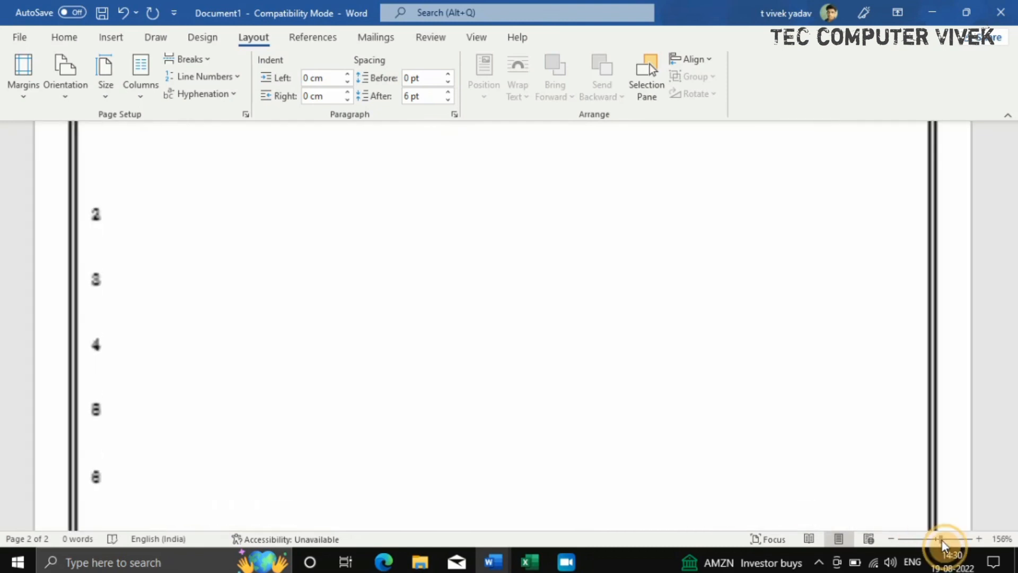
key(Return)
key(Return)
key(Return)
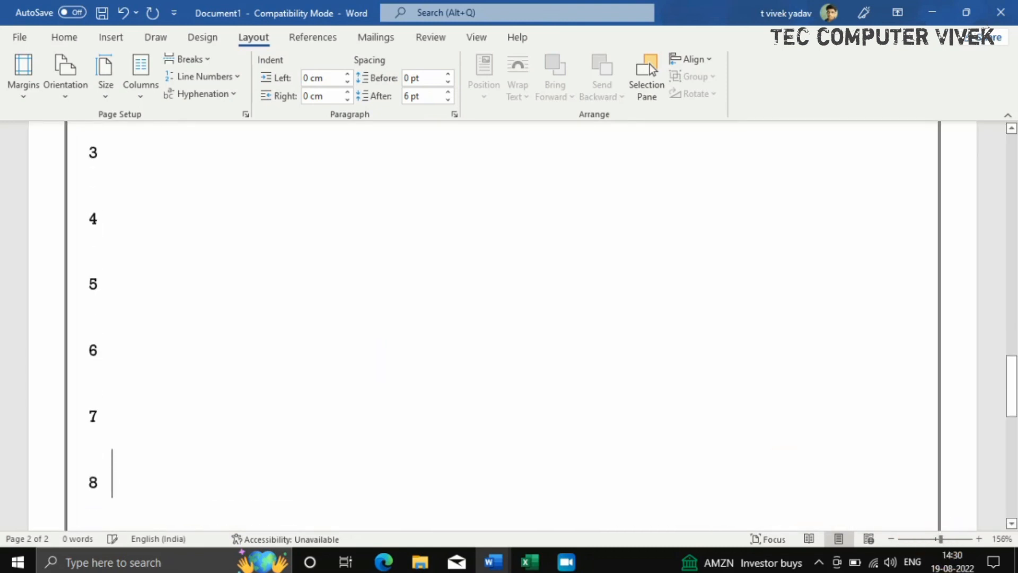
key(Return)
key(Return)
key(Return)
key(Return)
key(Return)
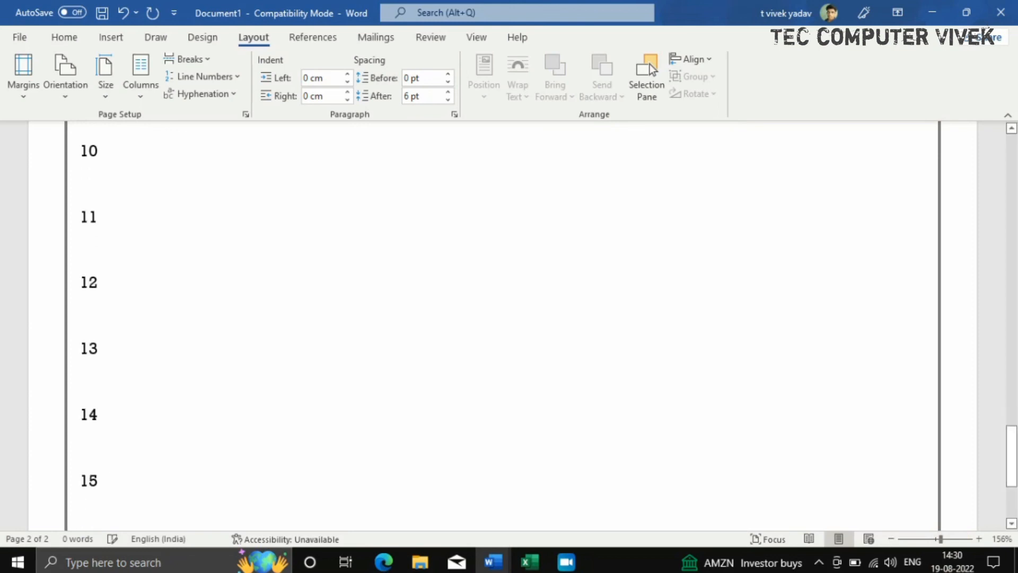
Examine the line numbering options and how the numbers run across the two pages.
scroll(175, 175, up, 5)
click(237, 77)
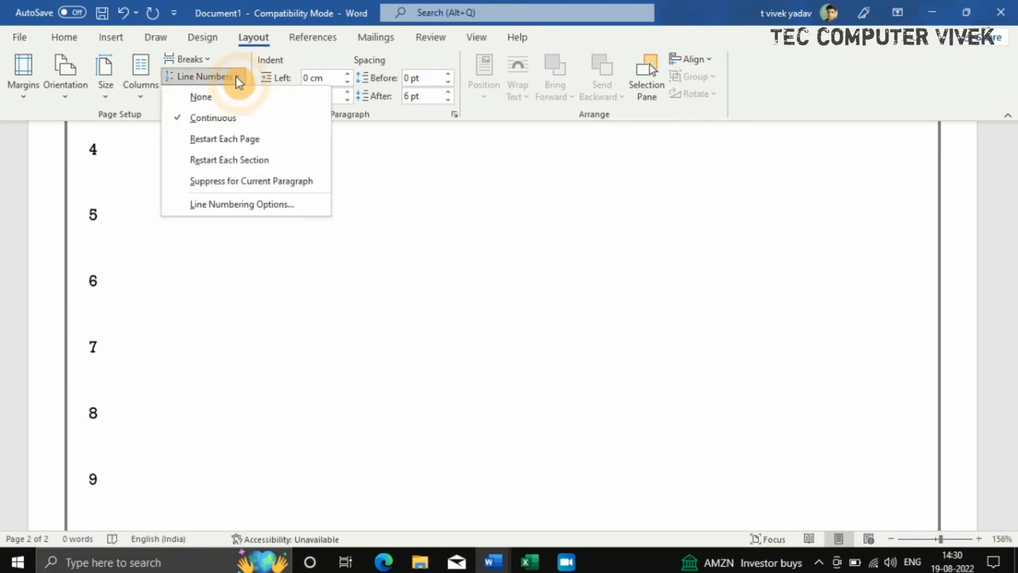
click(923, 538)
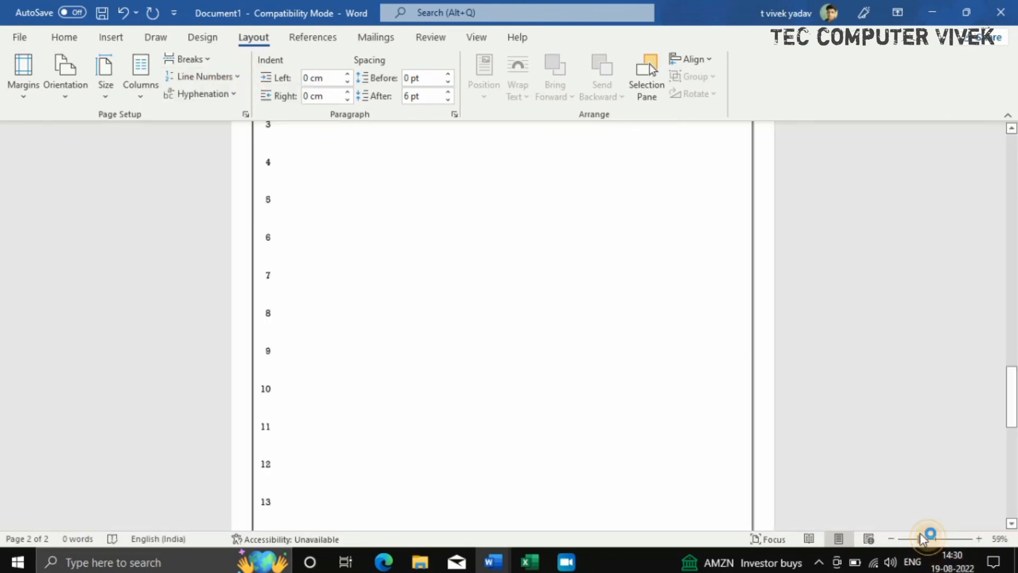
scroll(589, 432, up, 5)
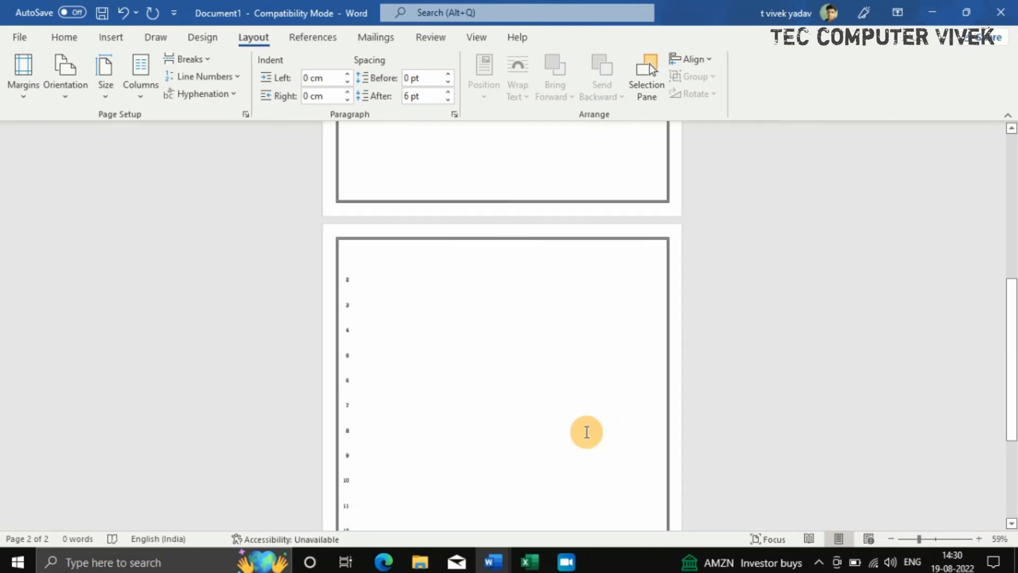
drag(919, 538, 934, 539)
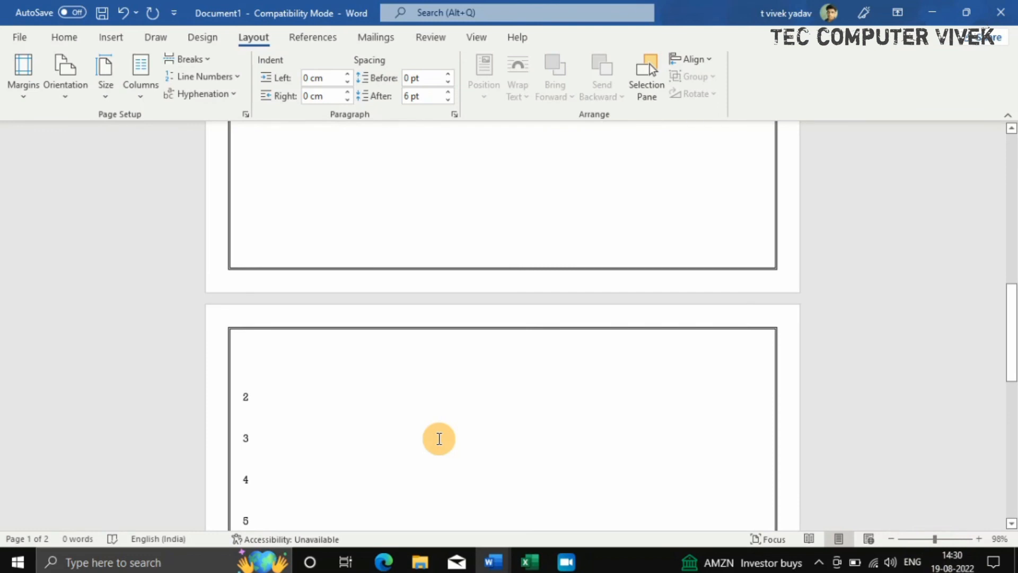
scroll(439, 438, down, 6)
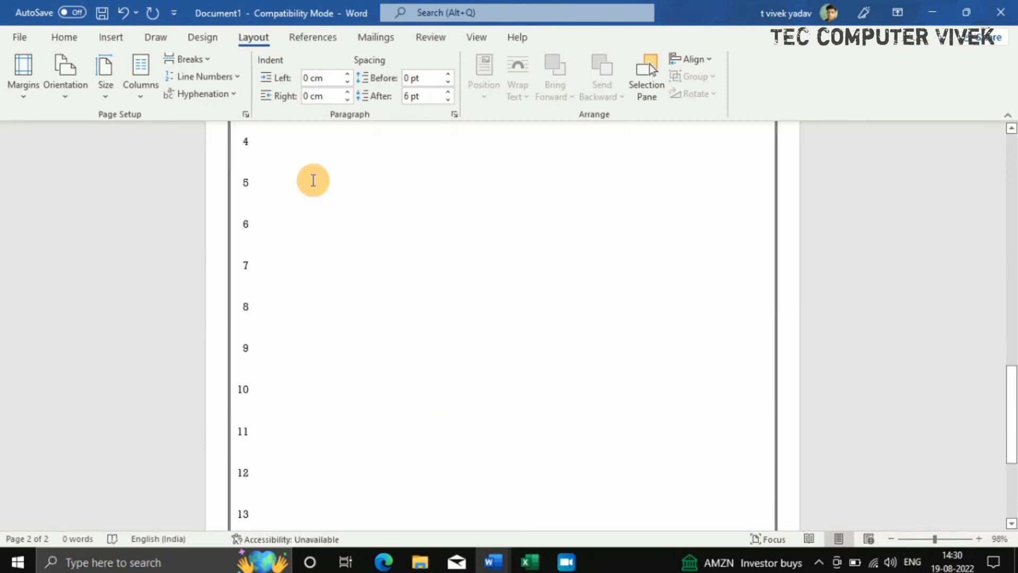
Set the left indent of line 15 to 2.3 cm and its right indent to -1.4 cm.
click(347, 75)
click(348, 84)
click(348, 84)
click(348, 84)
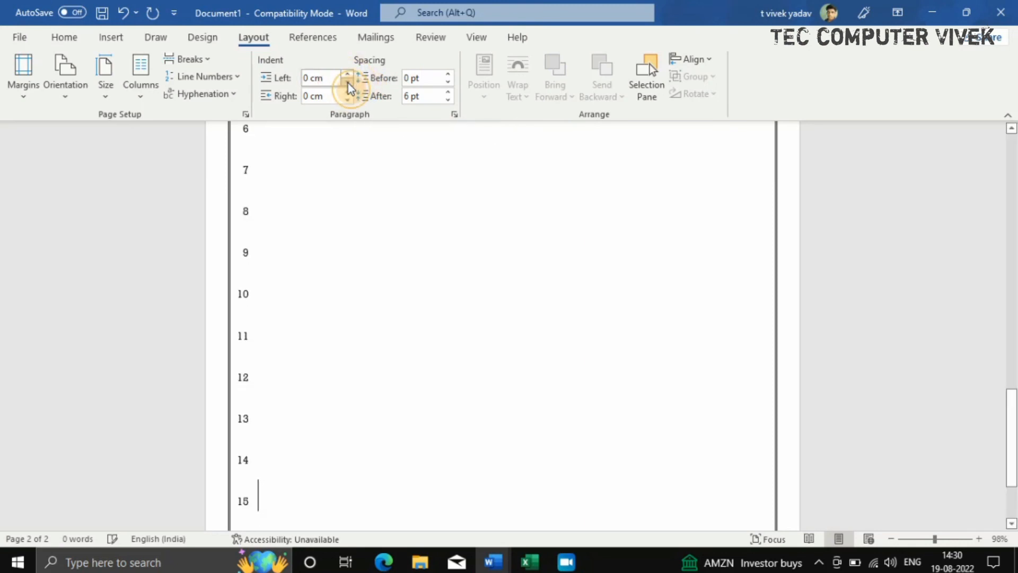
click(348, 84)
click(348, 73)
click(348, 73)
click(348, 72)
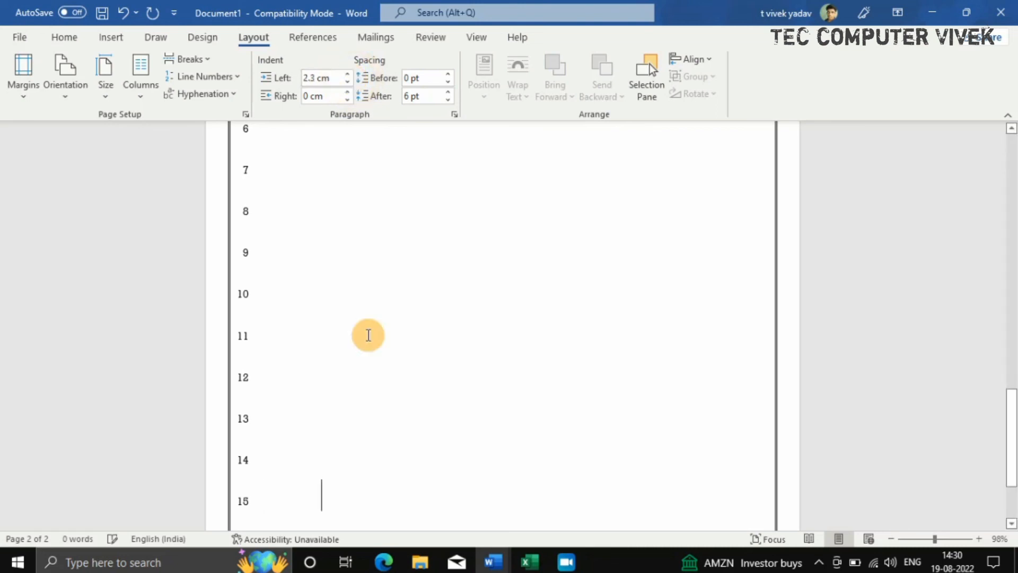
click(348, 100)
click(348, 101)
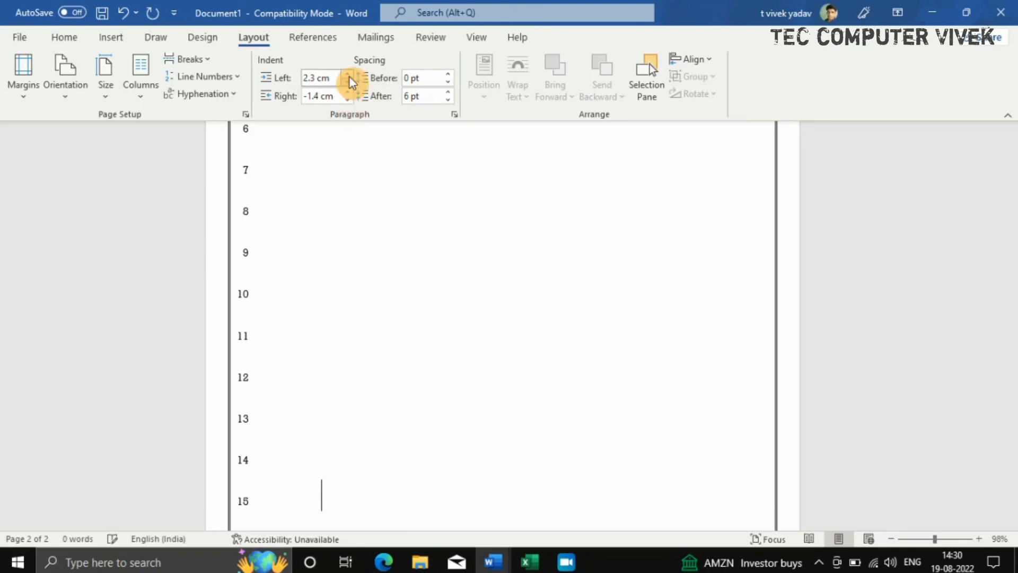
click(349, 81)
Fill the first page with blank numbered lines from line 1 down to line 15 and review the numbering through the second page.
click(259, 245)
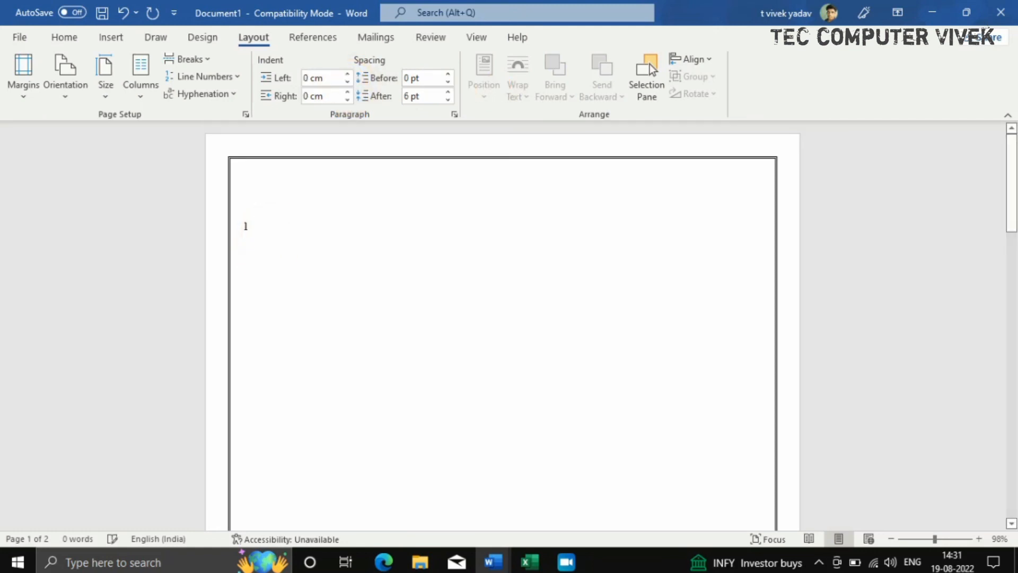
key(Return)
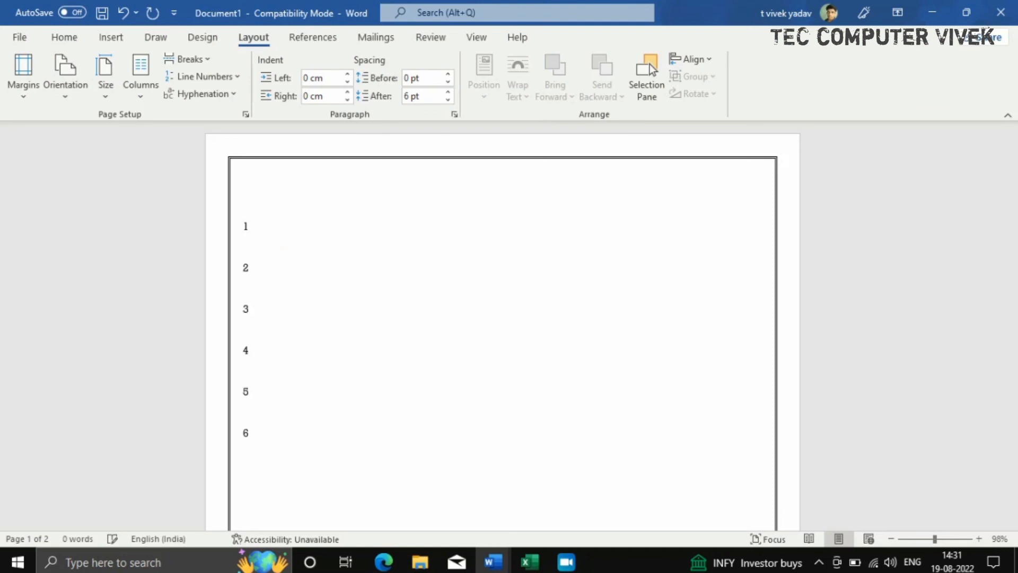
key(Return)
key(Return)
key(Return)
key(Return)
key(Return)
key(Return)
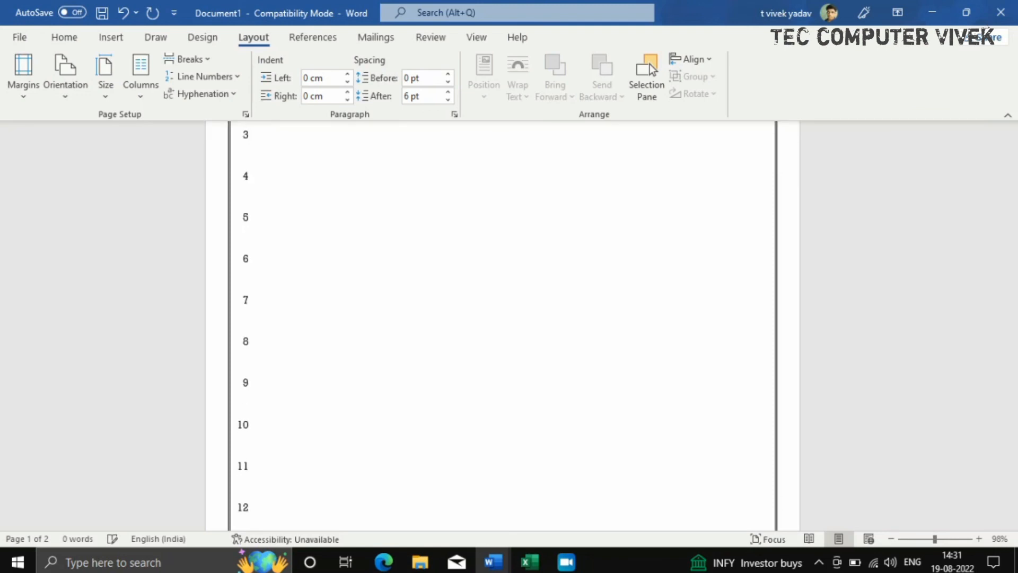
key(Return)
key(Return)
key(Return)
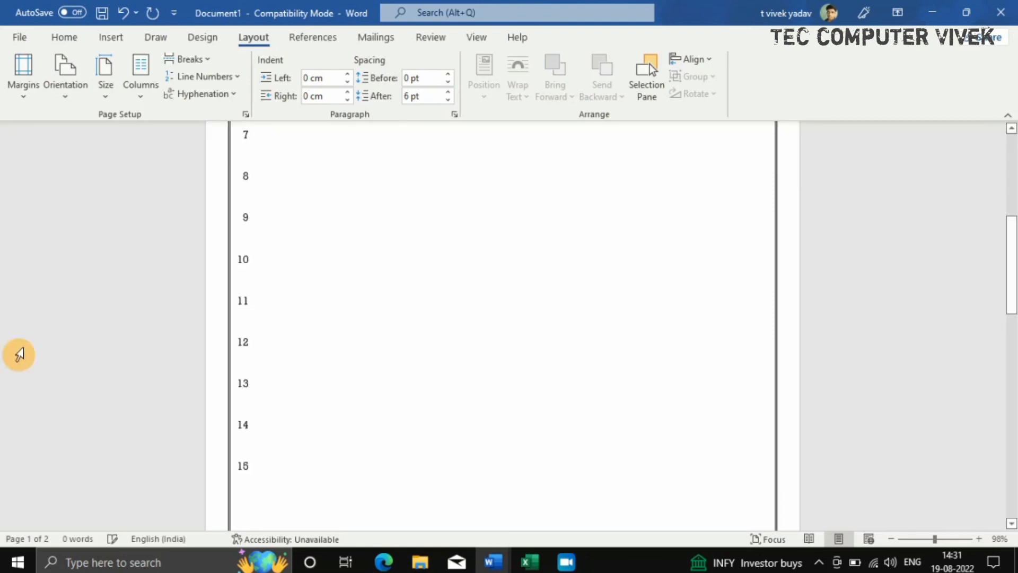
scroll(371, 393, down, 5)
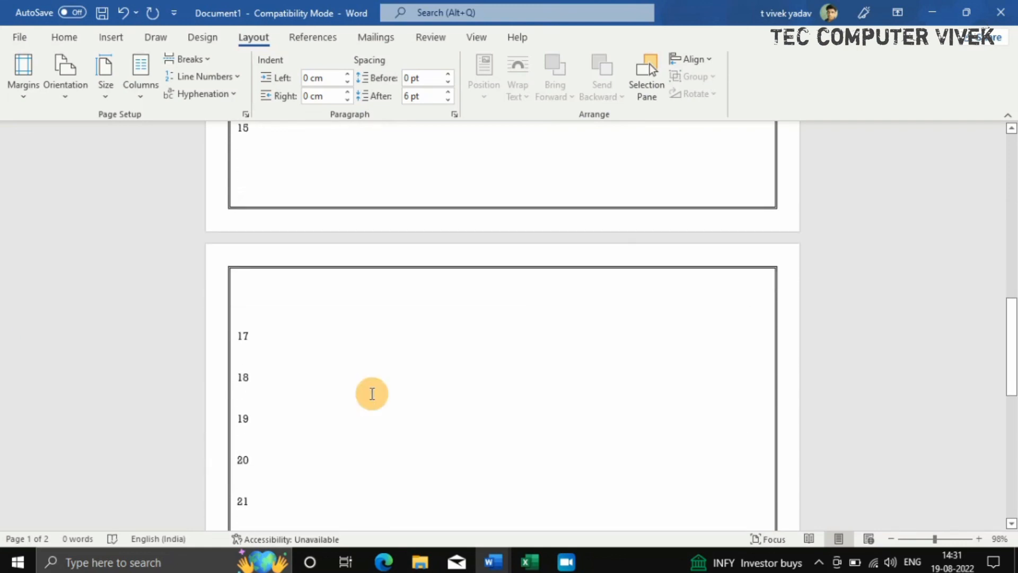
scroll(372, 394, down, 9)
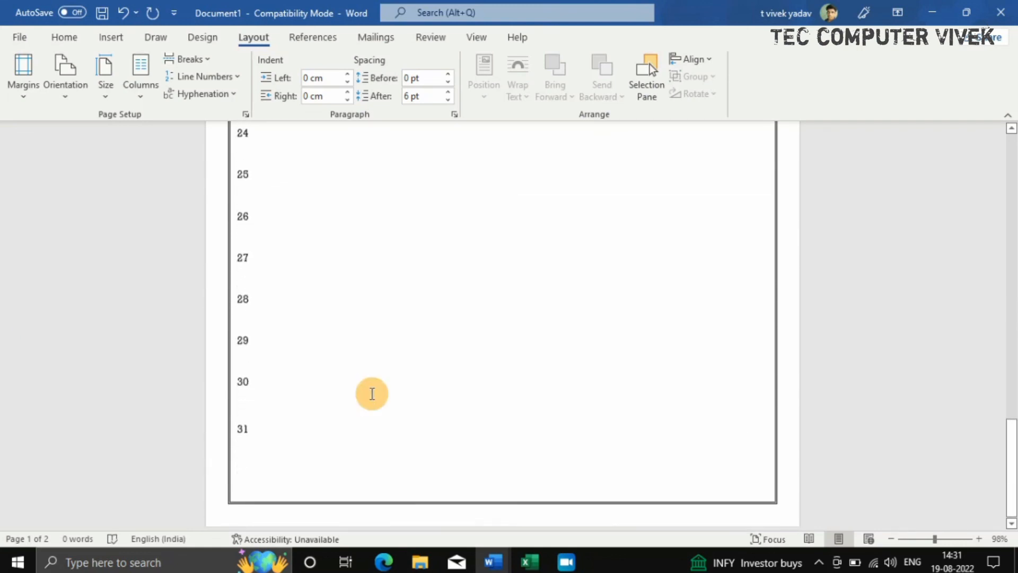
Delete the extra blank lines and the second page, and set line numbering to None.
drag(267, 429, 305, 221)
key(Delete)
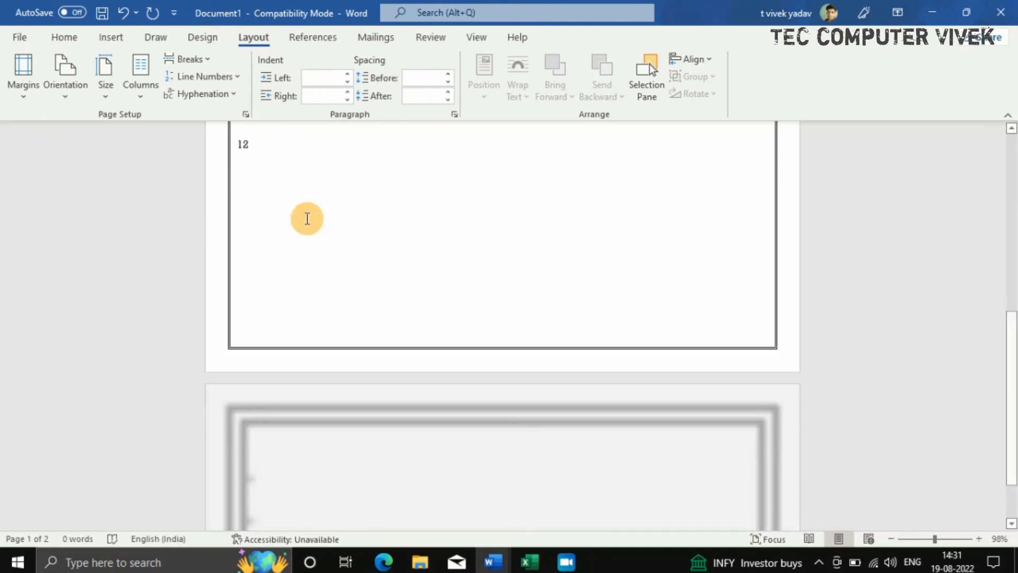
drag(324, 248, 257, 195)
key(Delete)
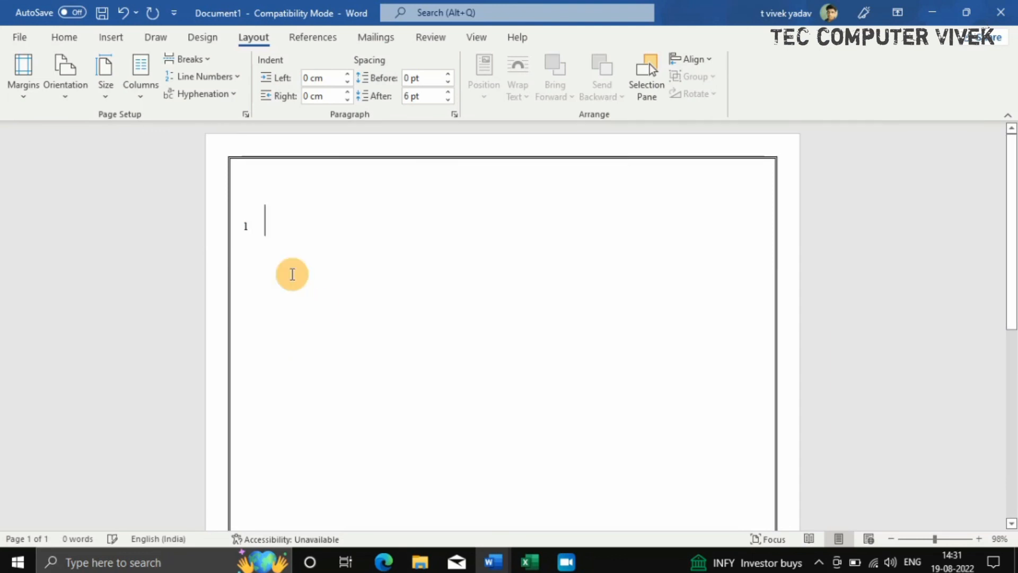
click(181, 234)
key(Delete)
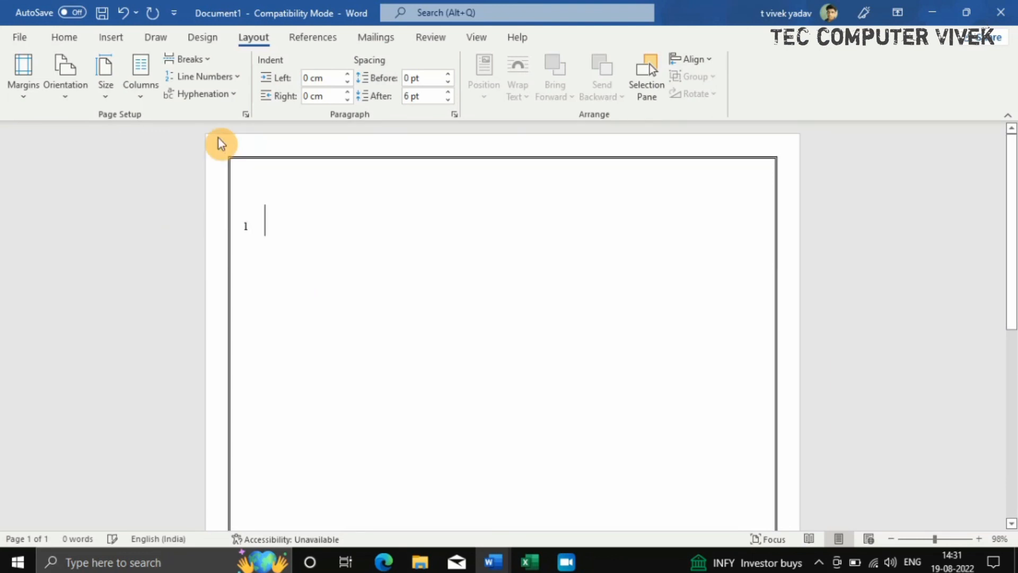
click(229, 80)
click(224, 101)
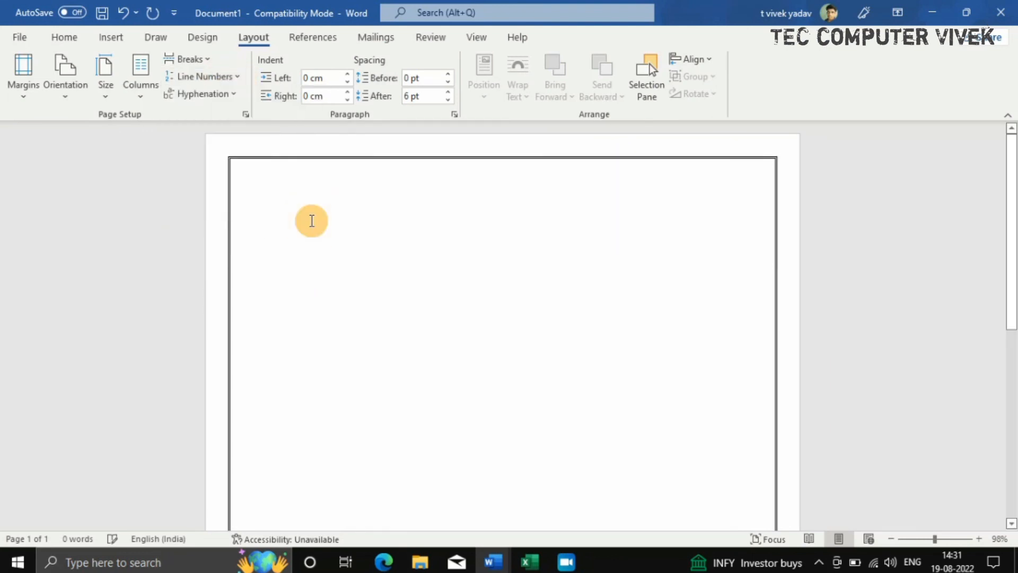
Set line numbering to Restart Each Page and add blank lines through both columns of the first page down to line 4 of the second.
click(230, 79)
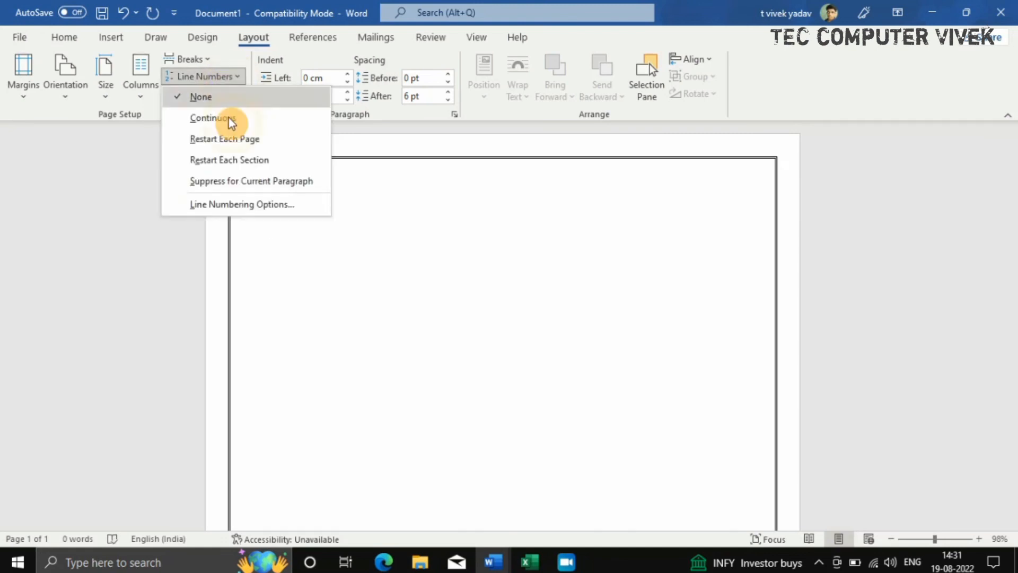
click(253, 145)
key(Return)
key(Return)
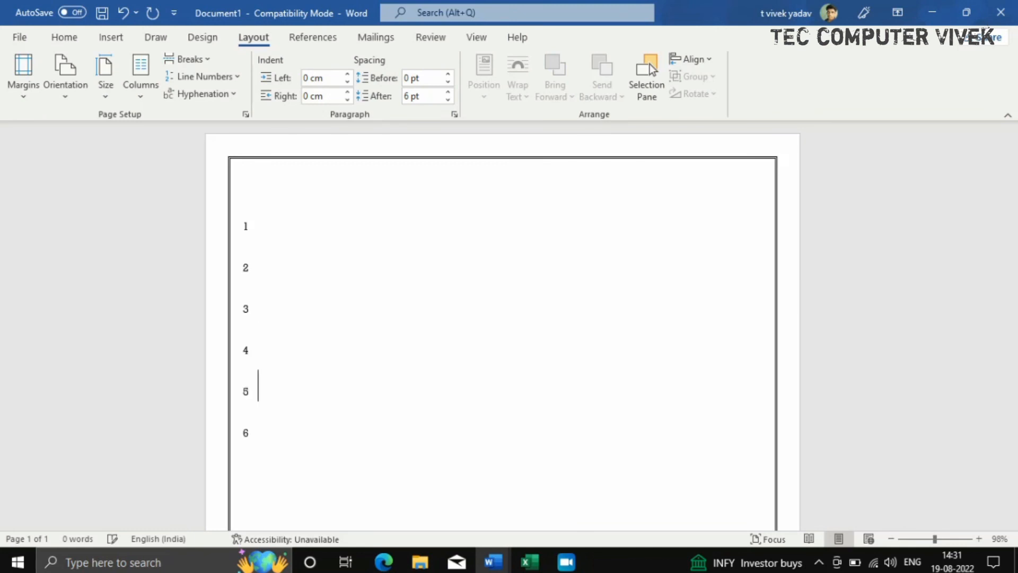
key(Return)
key(Return)
key(Return)
key(Return)
key(Return)
key(Return)
key(Return)
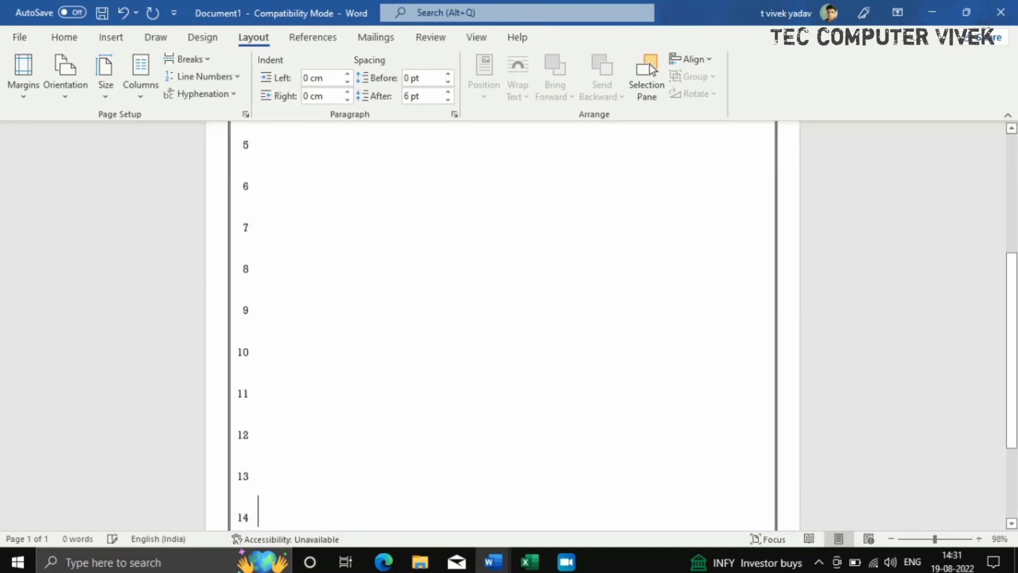
key(Return)
key(Return)
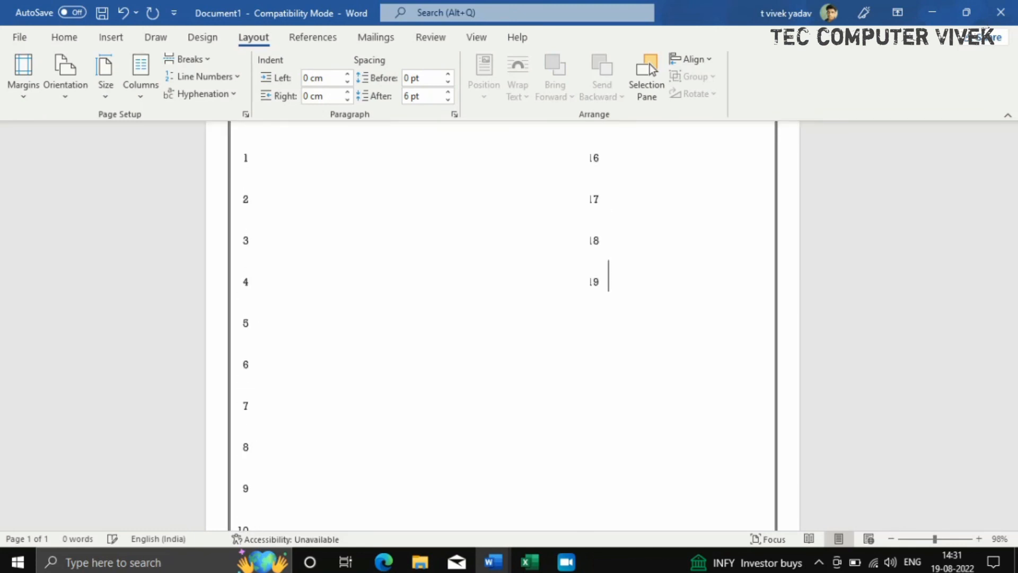
key(Return)
key(Return)
key(Return)
key(Return)
key(Return)
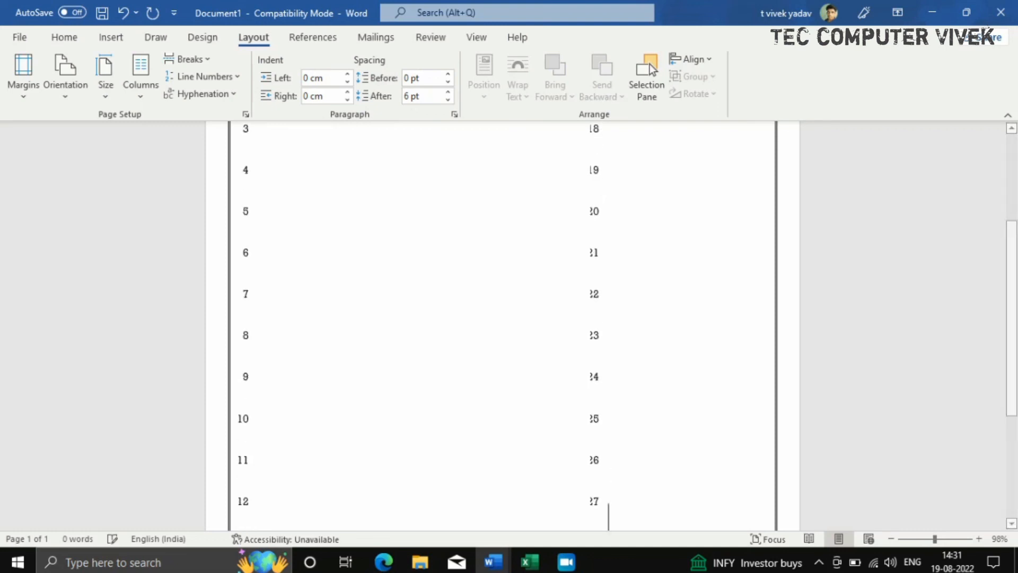
key(Return)
key(Return)
key(Return)
key(Return)
key(Return)
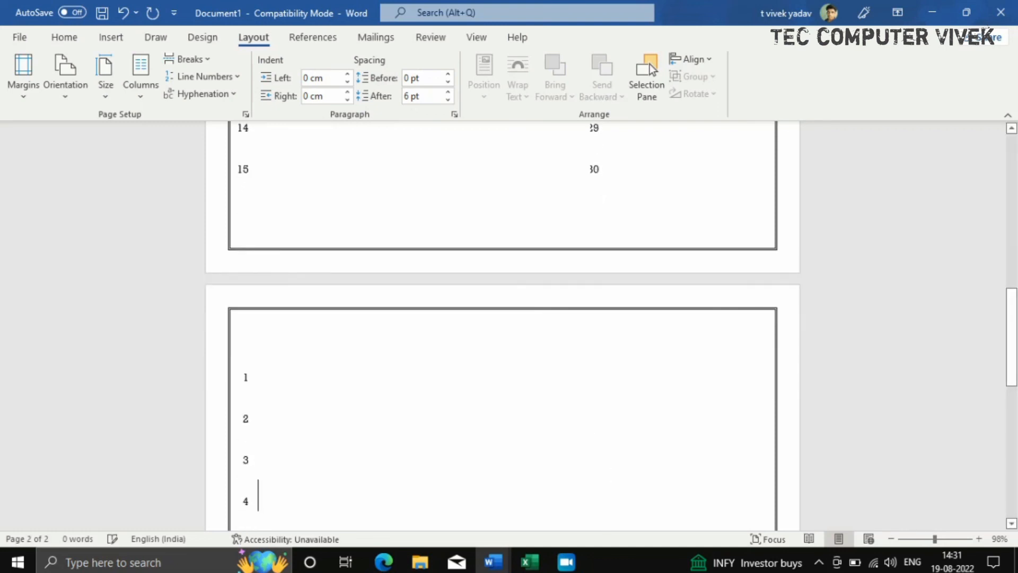
scroll(316, 250, up, 5)
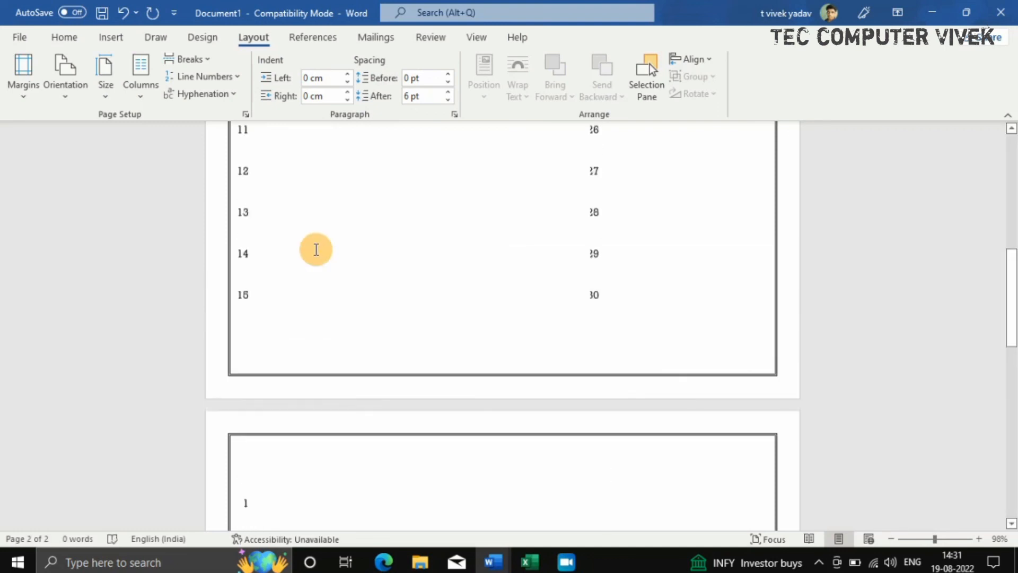